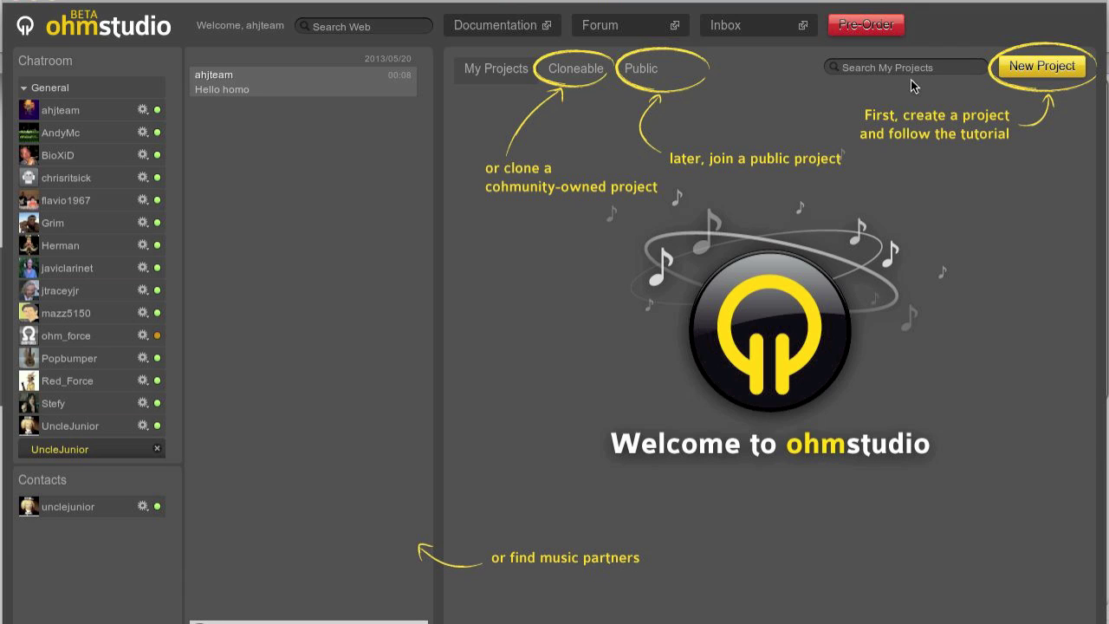
# Create a project named "Ohm Studio test.", tag it with the Metal genre, and open it.
pyautogui.click(1030, 65)
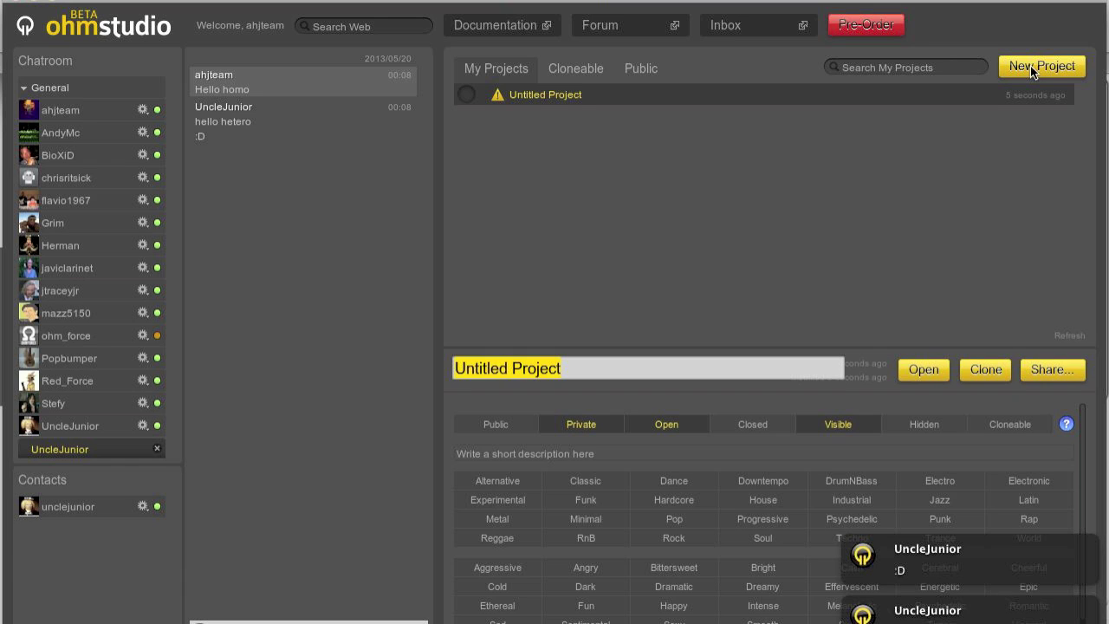
pyautogui.write('Ohm St')
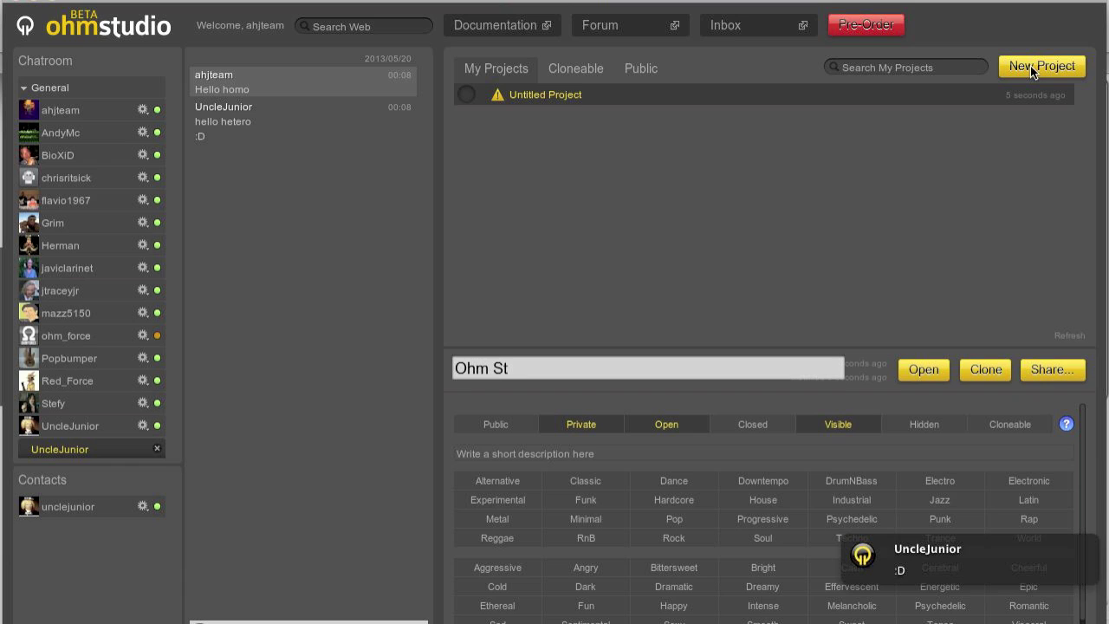
pyautogui.write('udio test.')
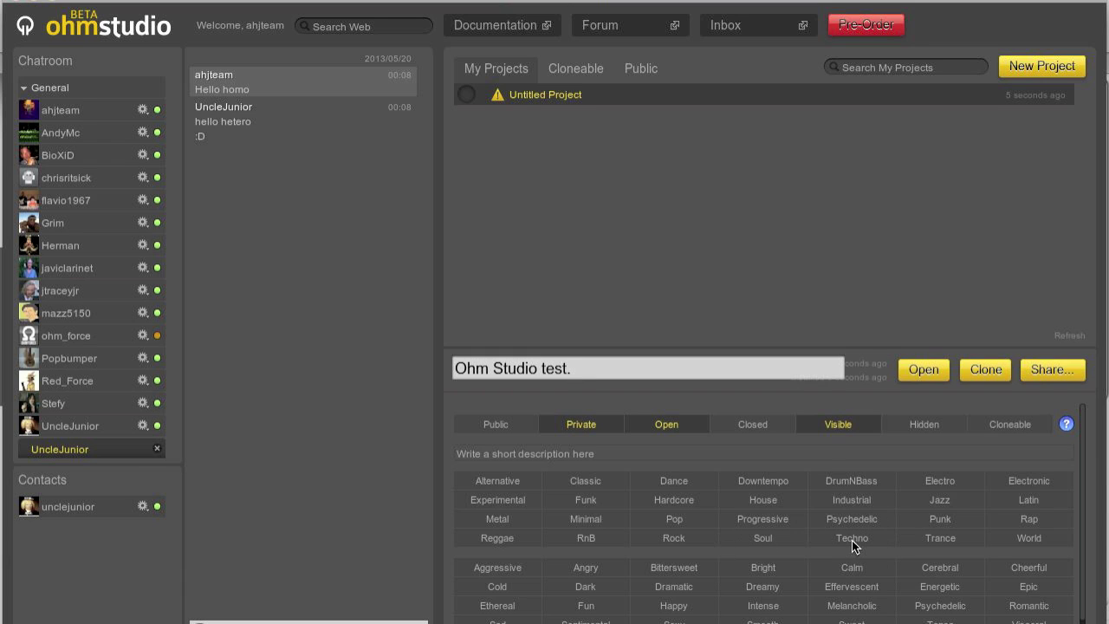
pyautogui.click(498, 523)
pyautogui.click(922, 372)
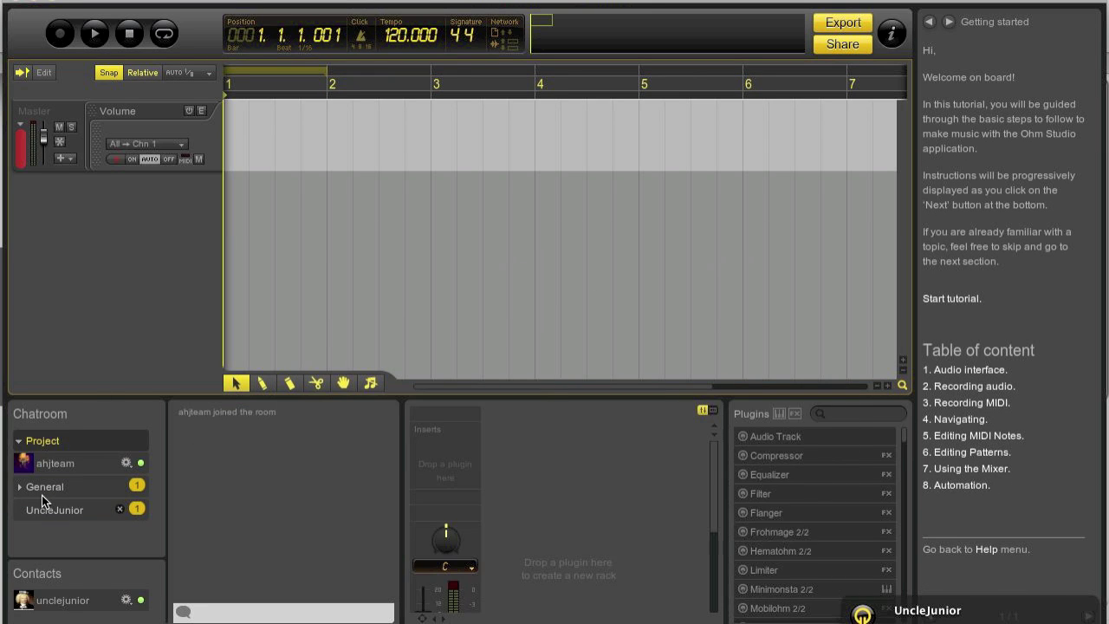
# Open the private chat conversation with the contact in the chatroom list.
pyautogui.click(73, 513)
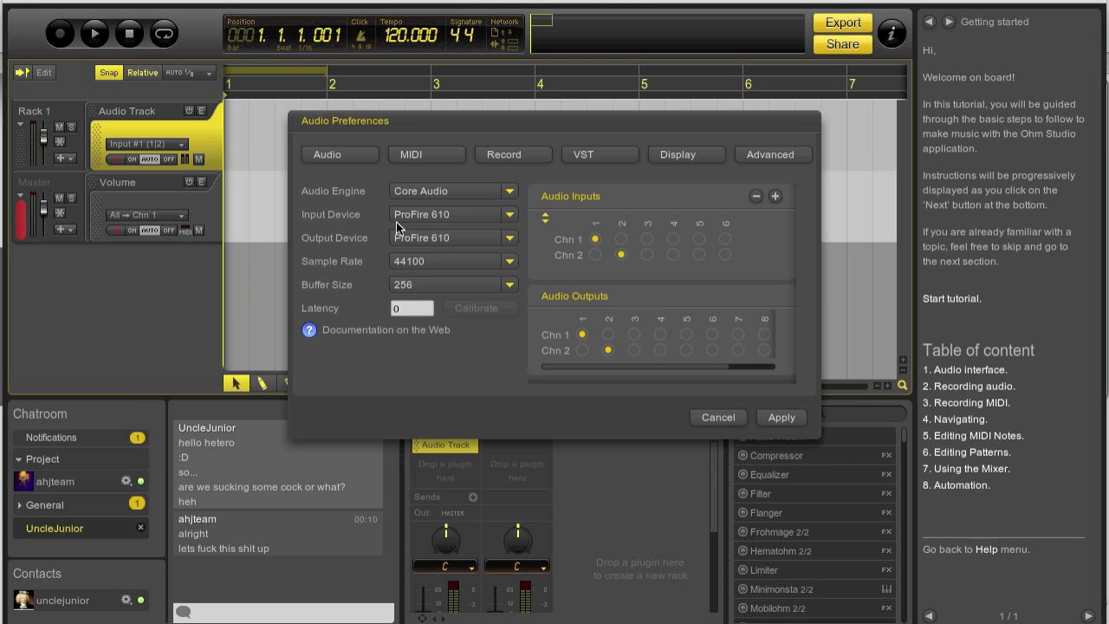
# Choose a buffer size of 256 in the audio preferences, and try adding and removing an extra audio input.
pyautogui.click(511, 289)
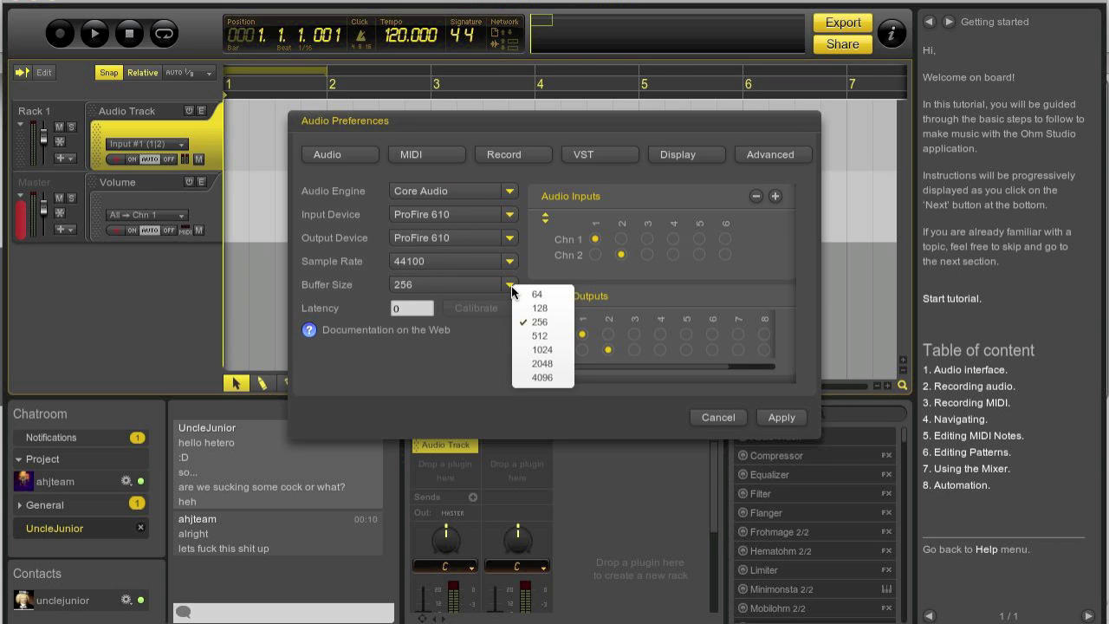
pyautogui.click(556, 318)
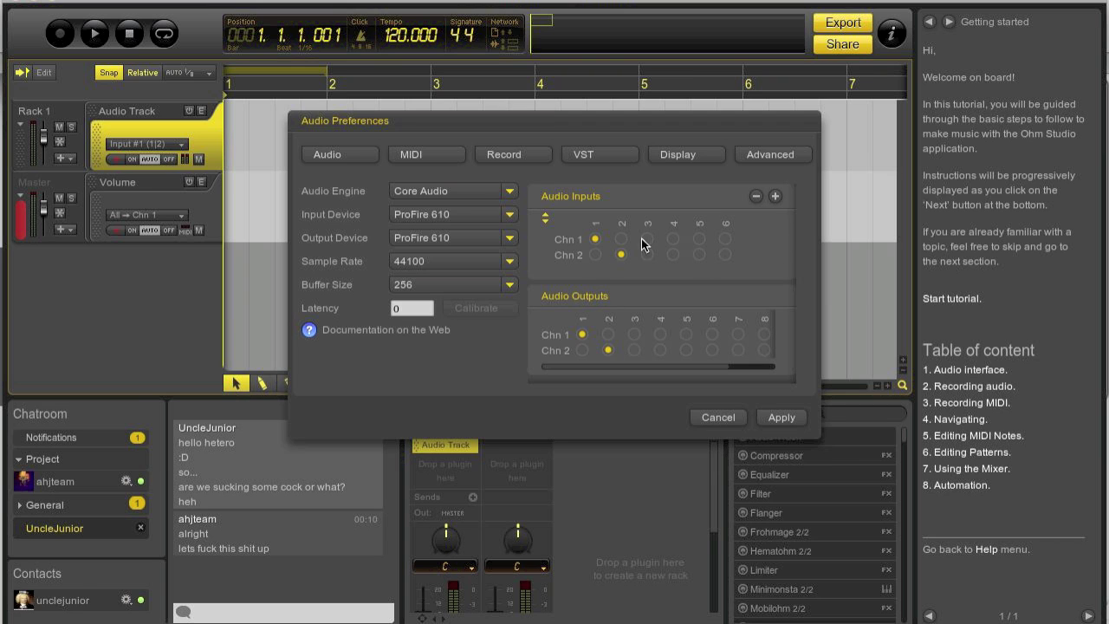
pyautogui.click(776, 197)
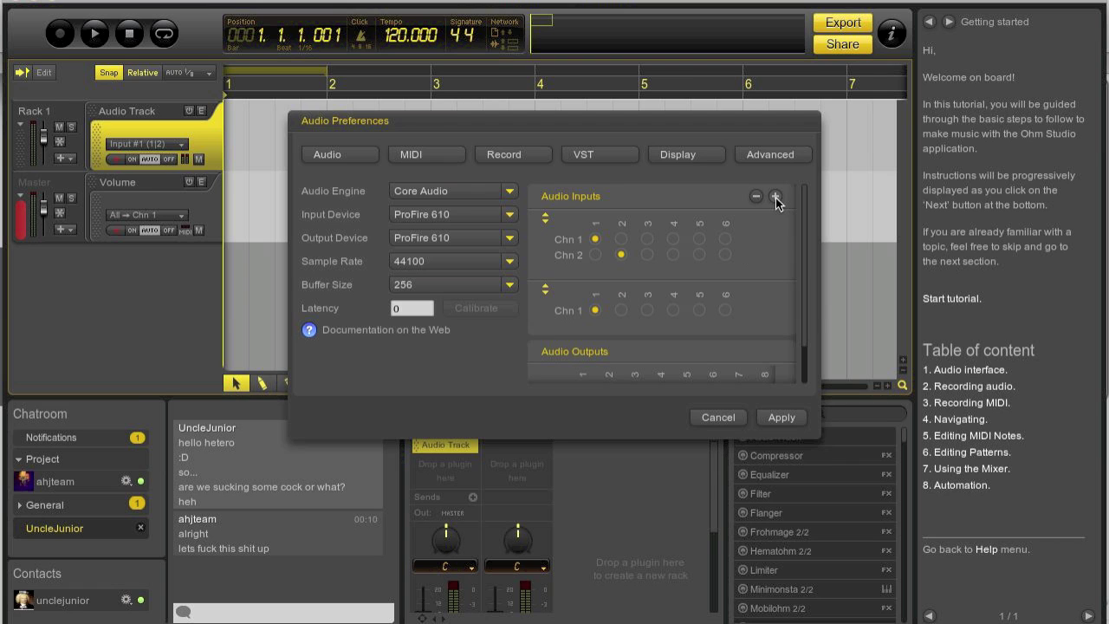
pyautogui.click(756, 197)
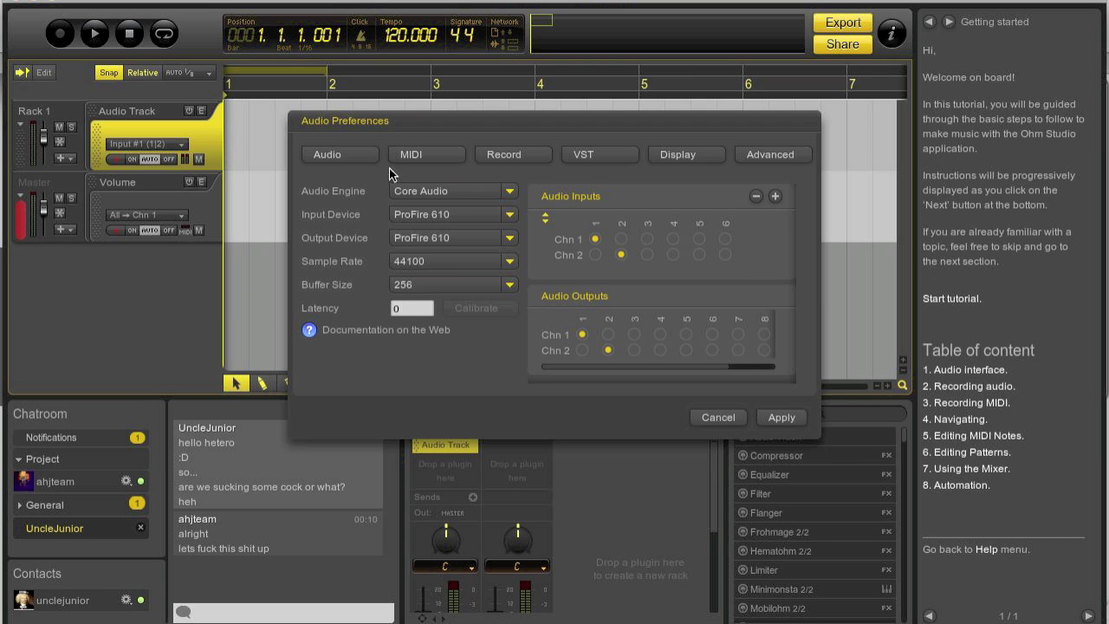
# Try enabling the recording preroll with a count of 2 bars in the preferences.
pyautogui.click(431, 154)
pyautogui.click(516, 159)
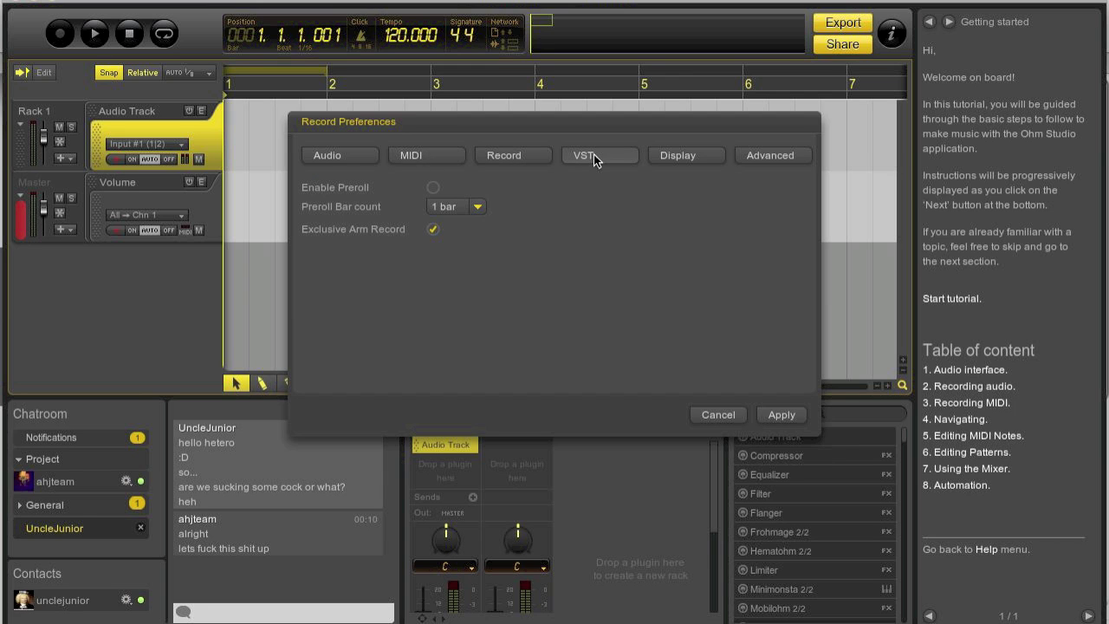
pyautogui.click(432, 188)
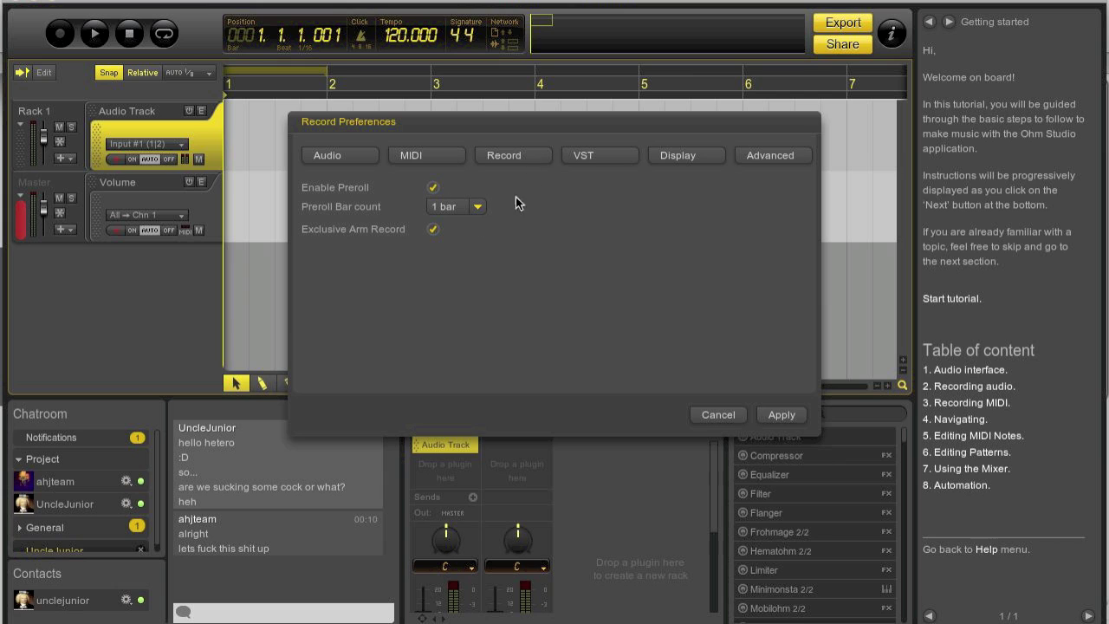
pyautogui.click(477, 207)
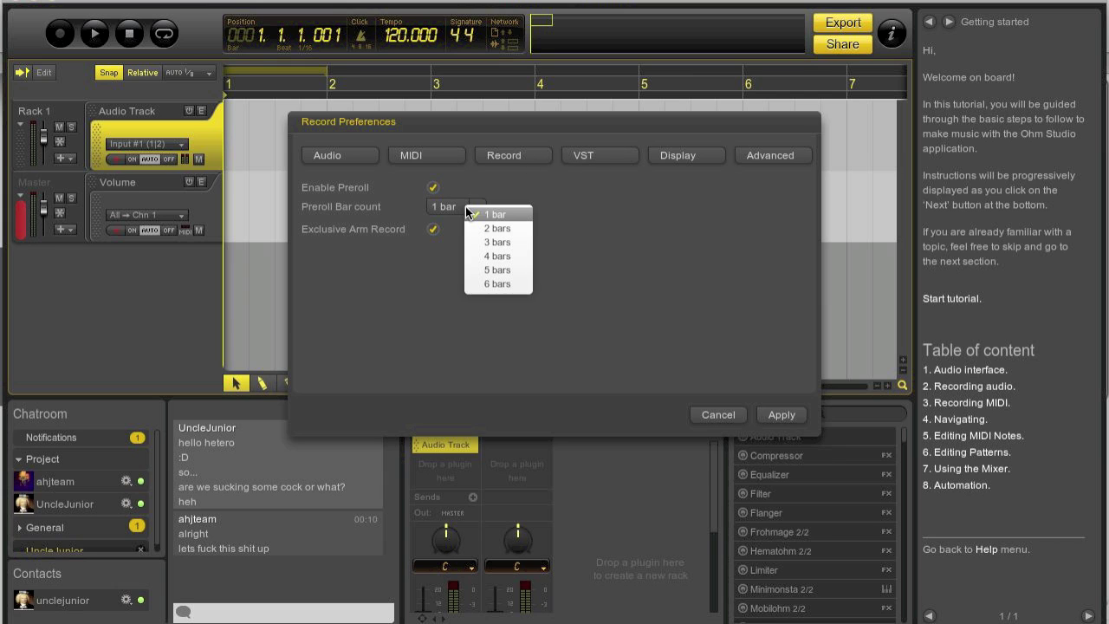
pyautogui.click(494, 229)
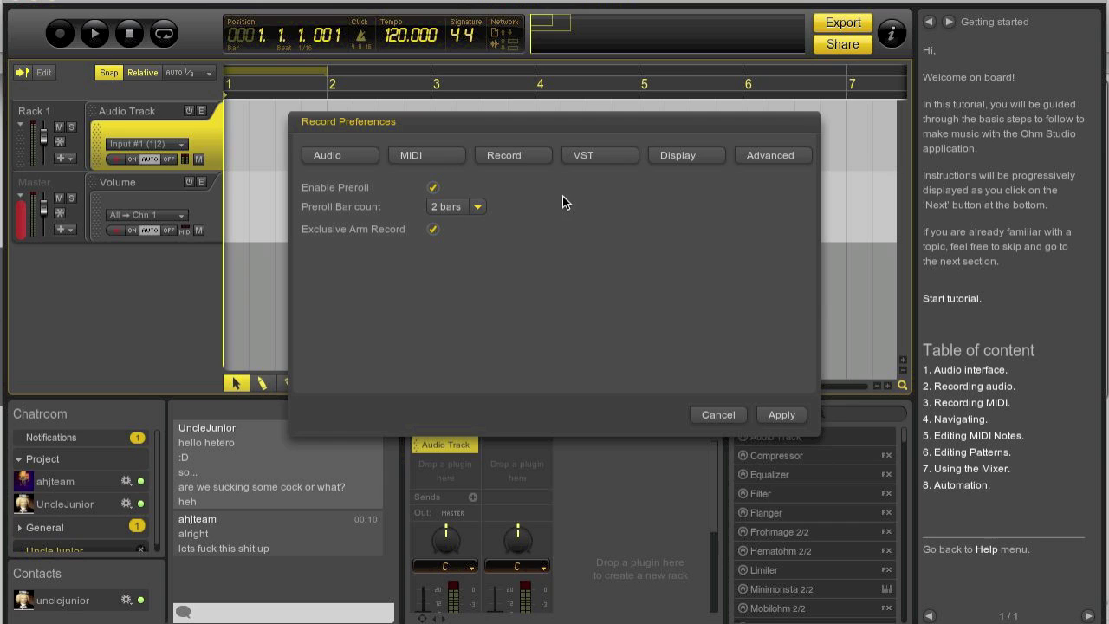
# Look over the VST preferences and try raising the display contrast and brightness slightly.
pyautogui.click(597, 157)
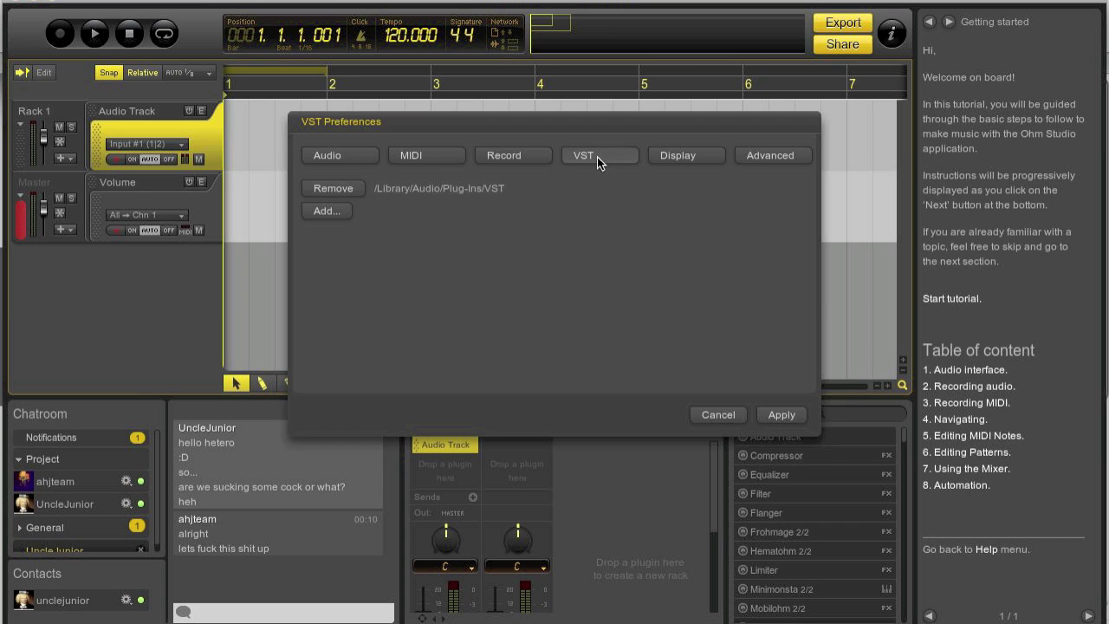
pyautogui.click(690, 156)
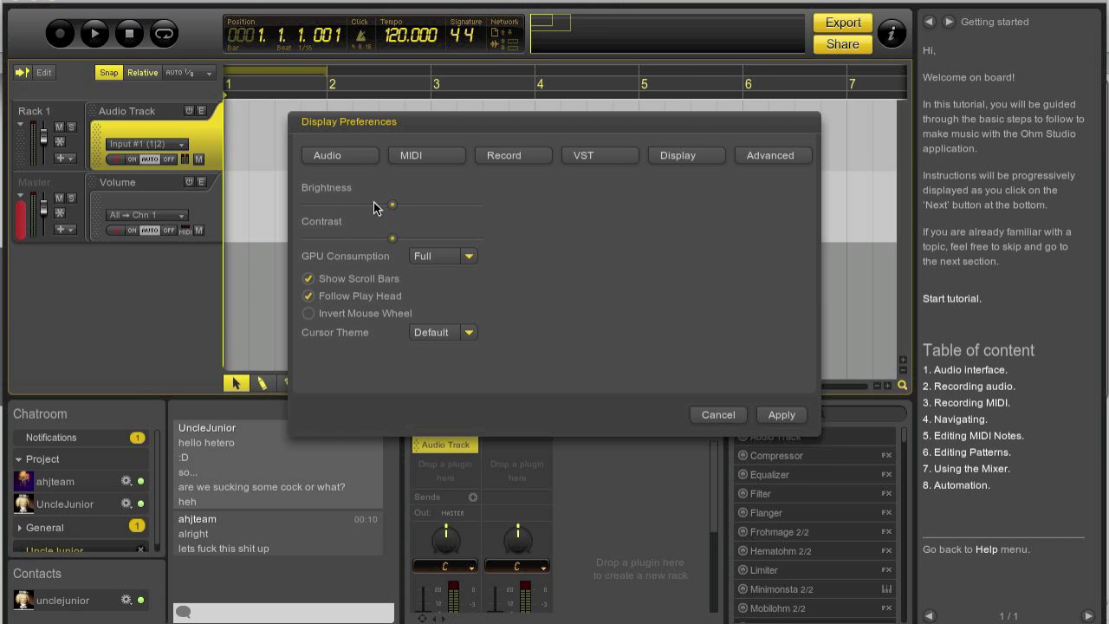
pyautogui.moveTo(394, 236); pyautogui.dragTo(434, 241)
pyautogui.moveTo(392, 205); pyautogui.dragTo(400, 206)
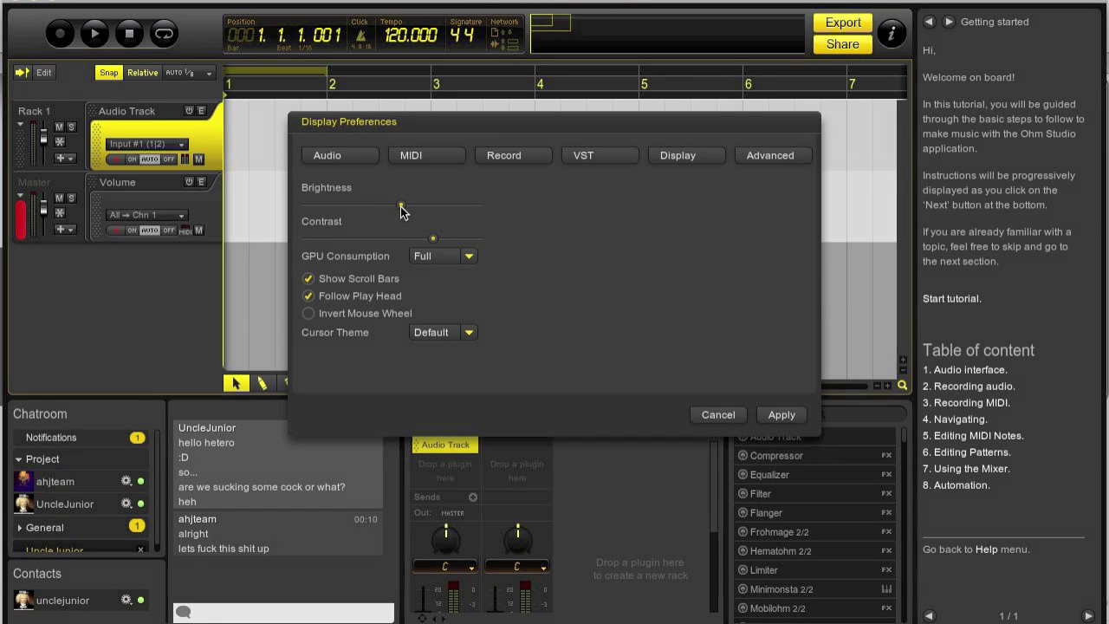
# Review the advanced preferences and close the preferences without applying the pending changes.
pyautogui.click(774, 158)
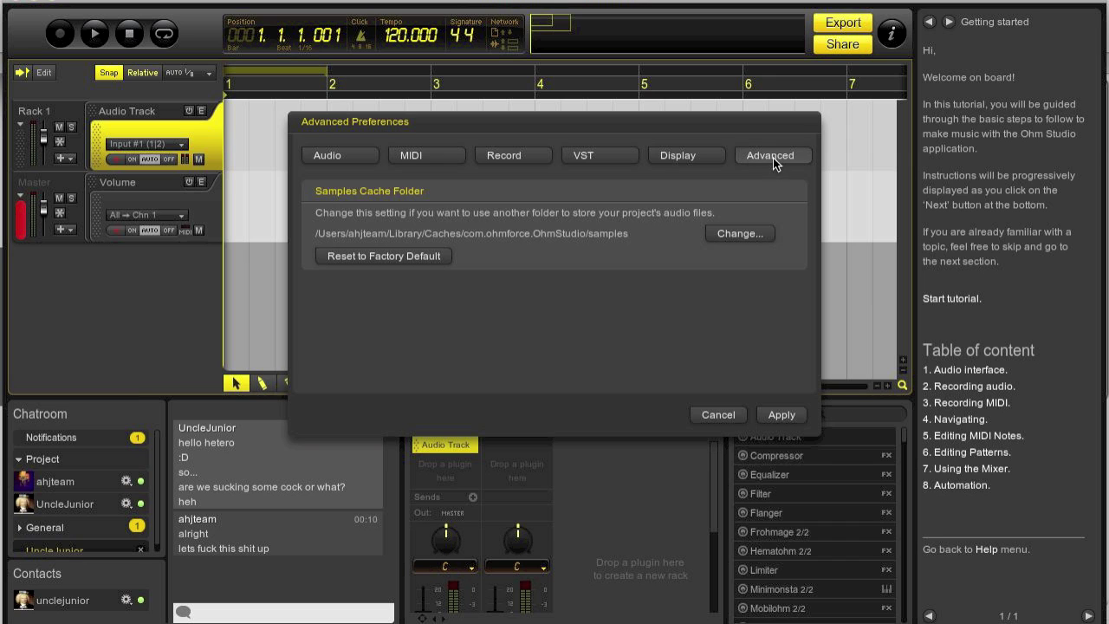
pyautogui.click(697, 159)
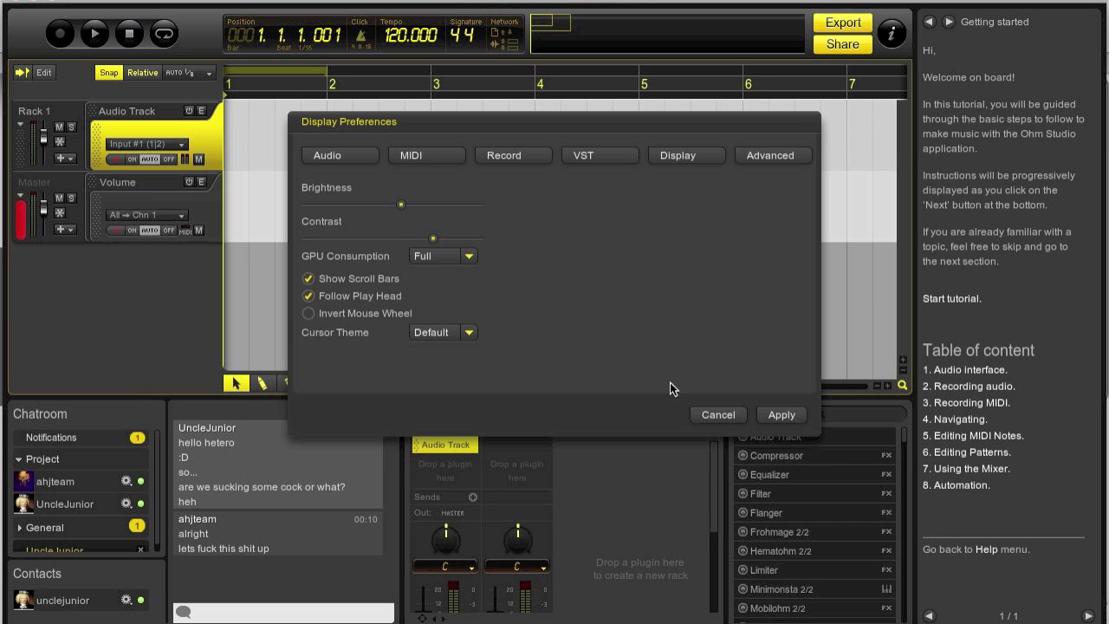
pyautogui.click(718, 412)
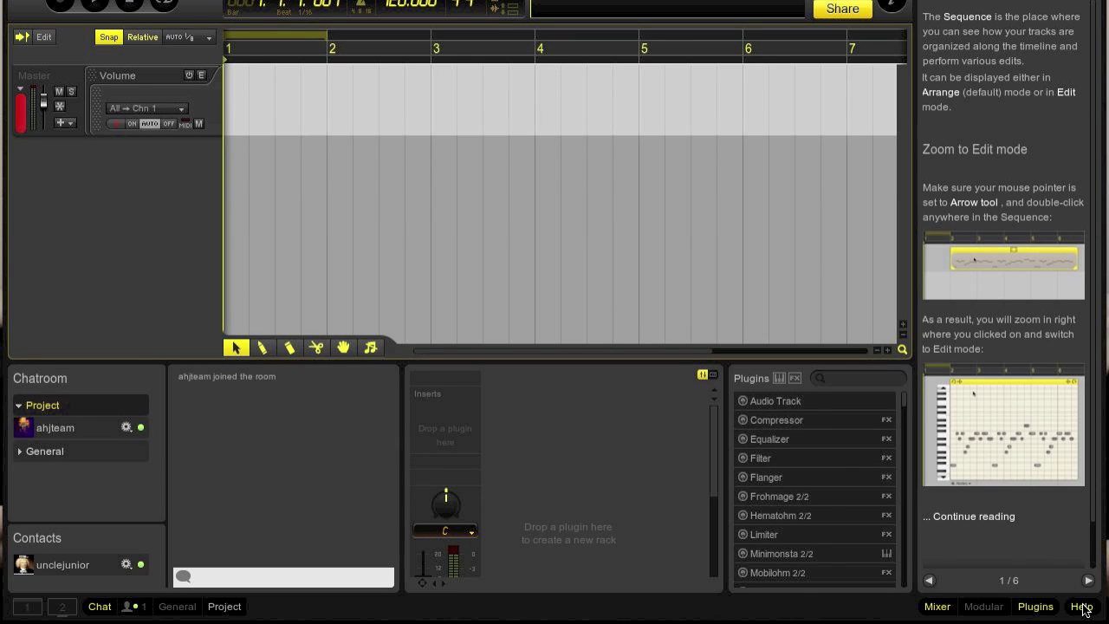
# Browse the topics on the main Help page and hide the help panel.
pyautogui.click(1085, 609)
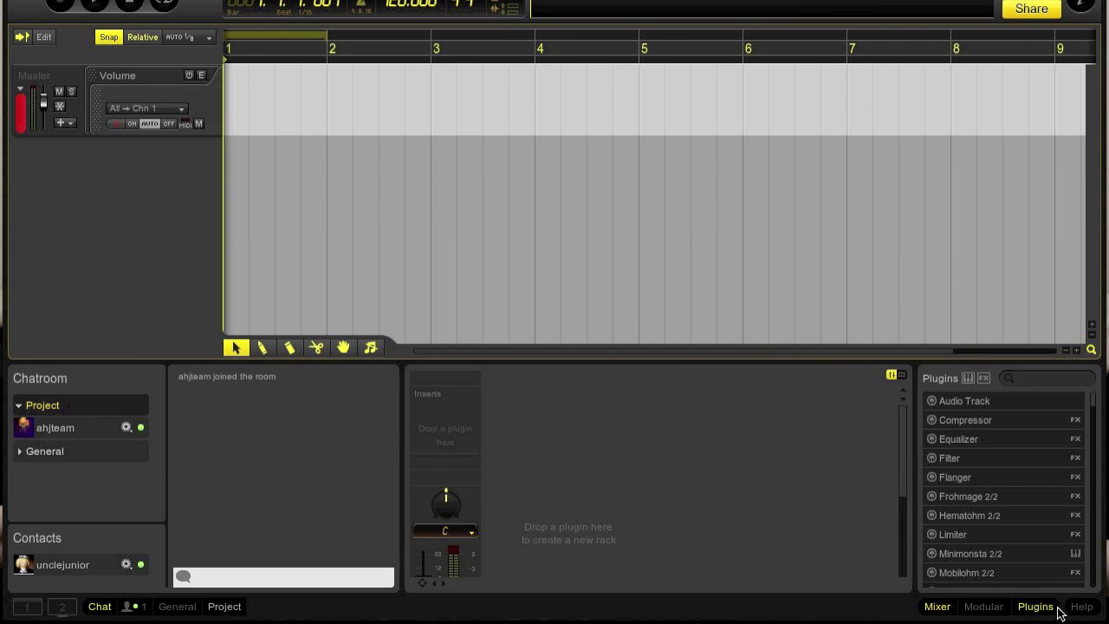
pyautogui.click(1091, 611)
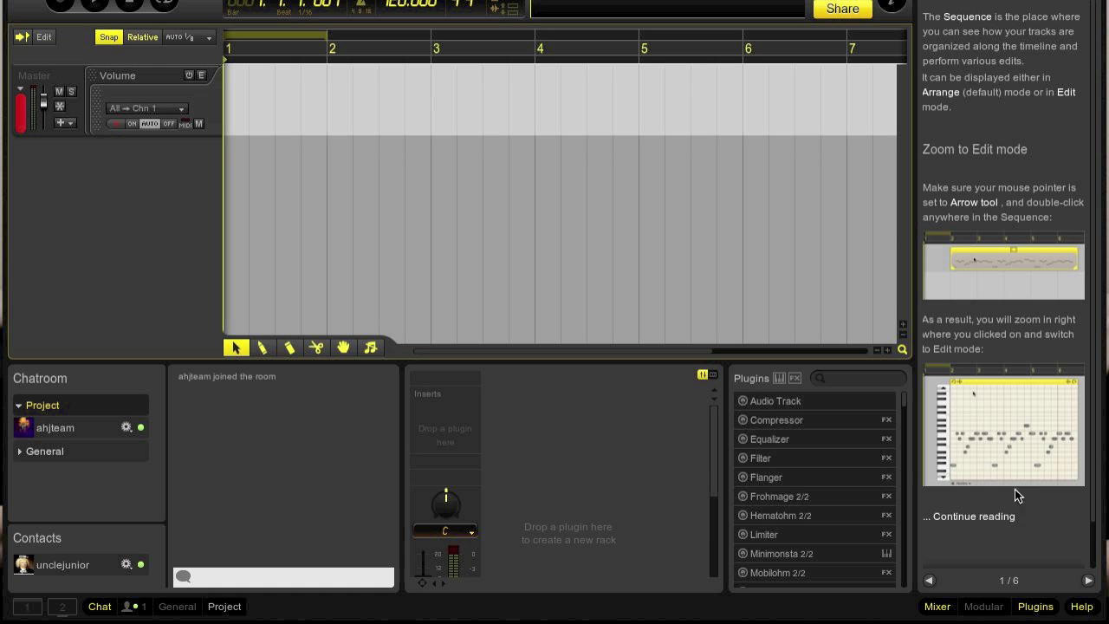
pyautogui.scroll(-1, 1094, 404)
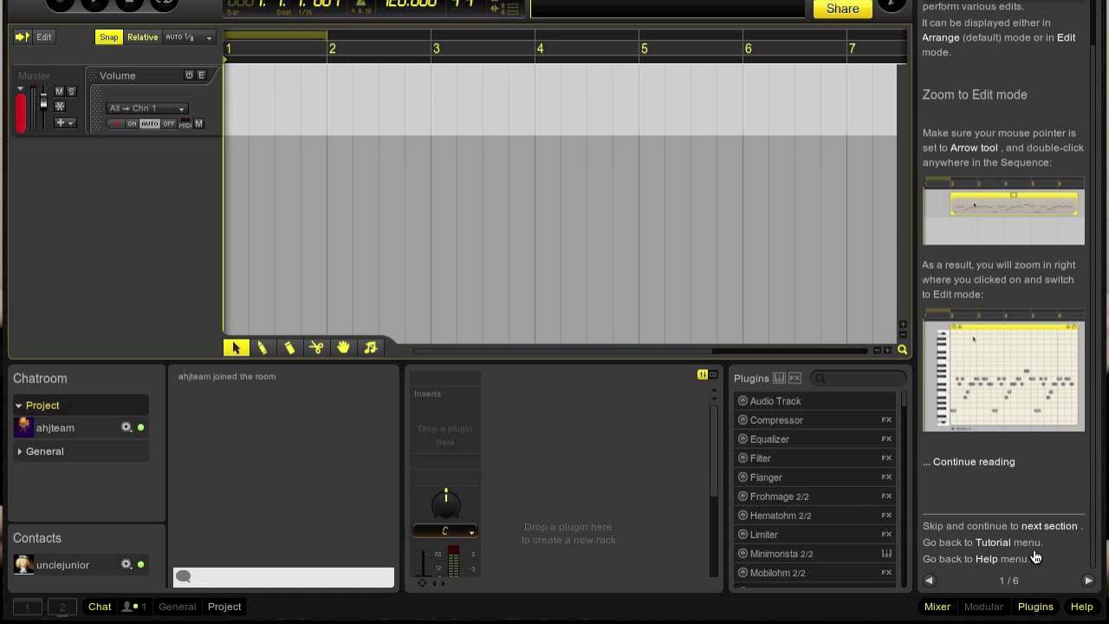
pyautogui.click(990, 560)
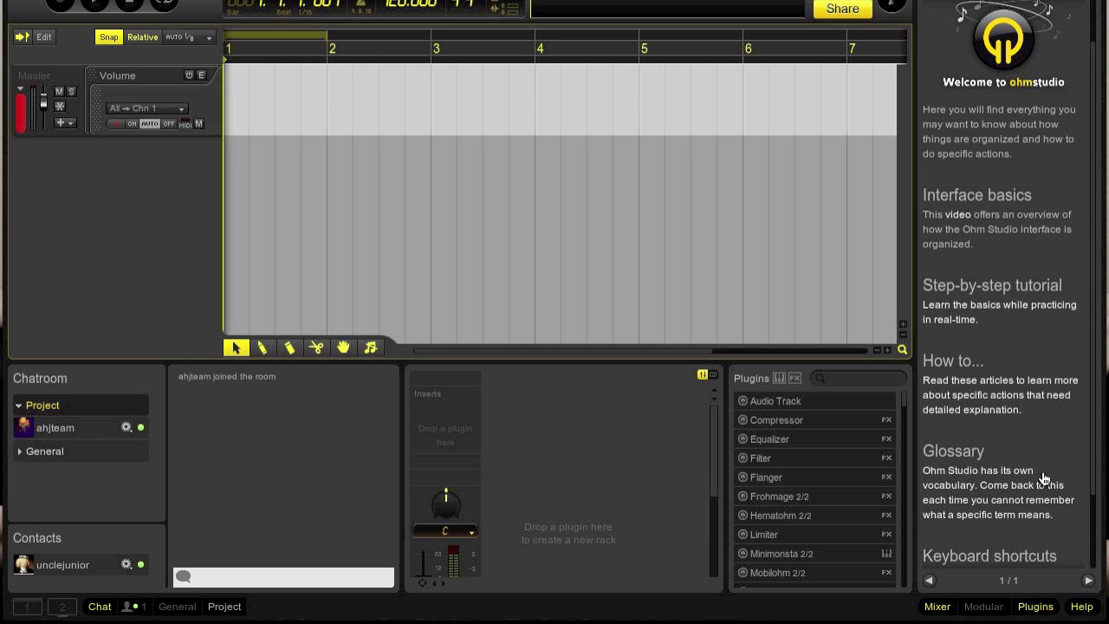
pyautogui.scroll(-1, 1079, 387)
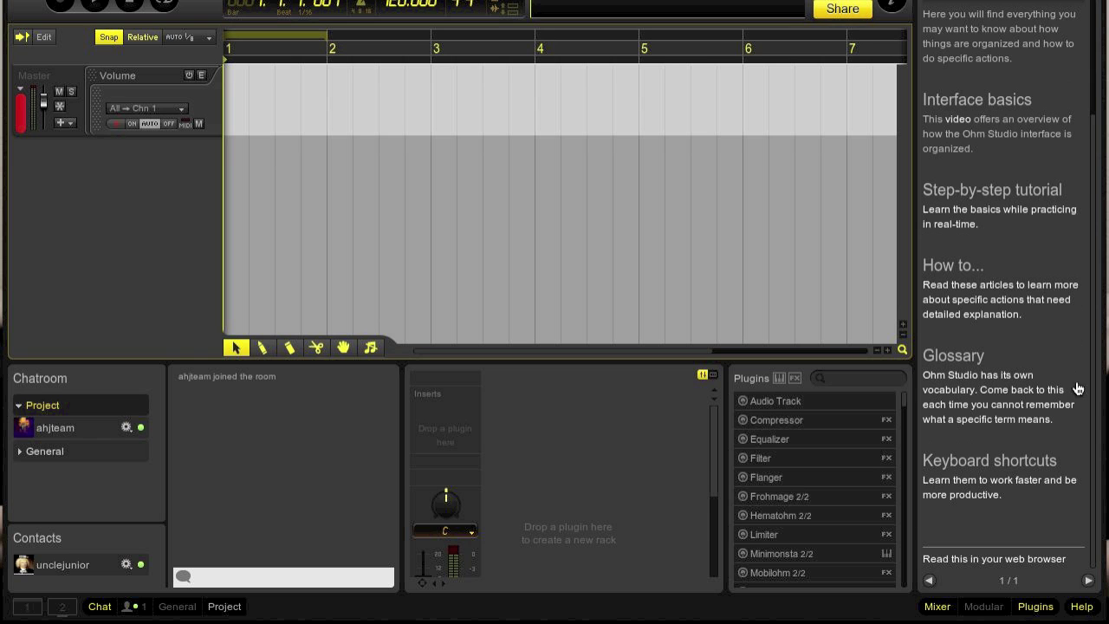
pyautogui.click(1083, 607)
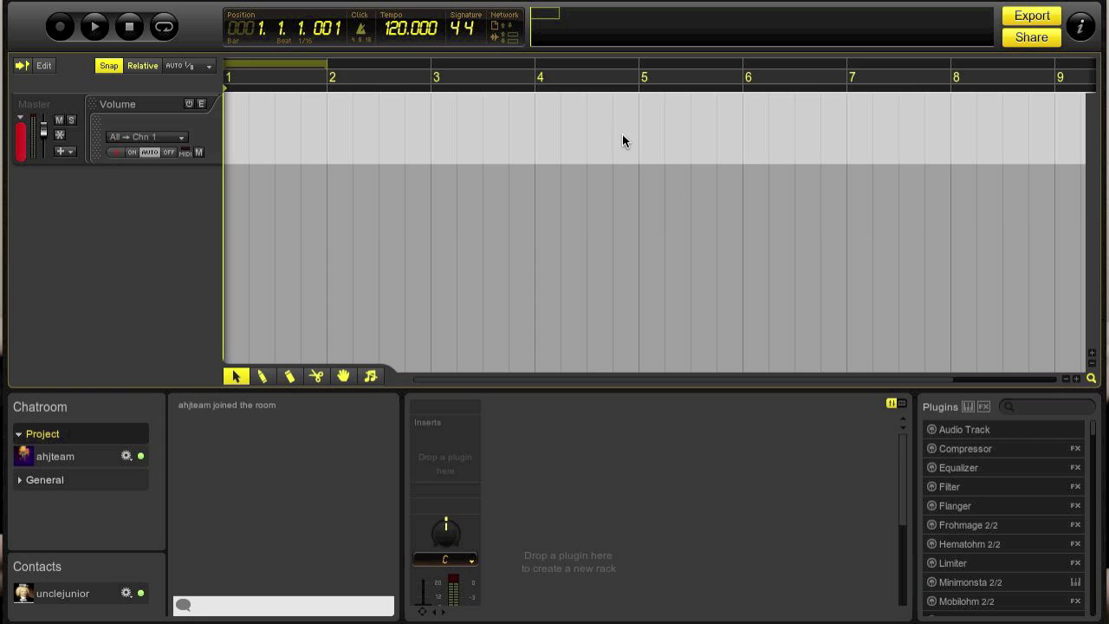
# Set the project tempo to 160.
pyautogui.moveTo(421, 36); pyautogui.dragTo(392, 133)
pyautogui.moveTo(409, 33); pyautogui.dragTo(399, 472)
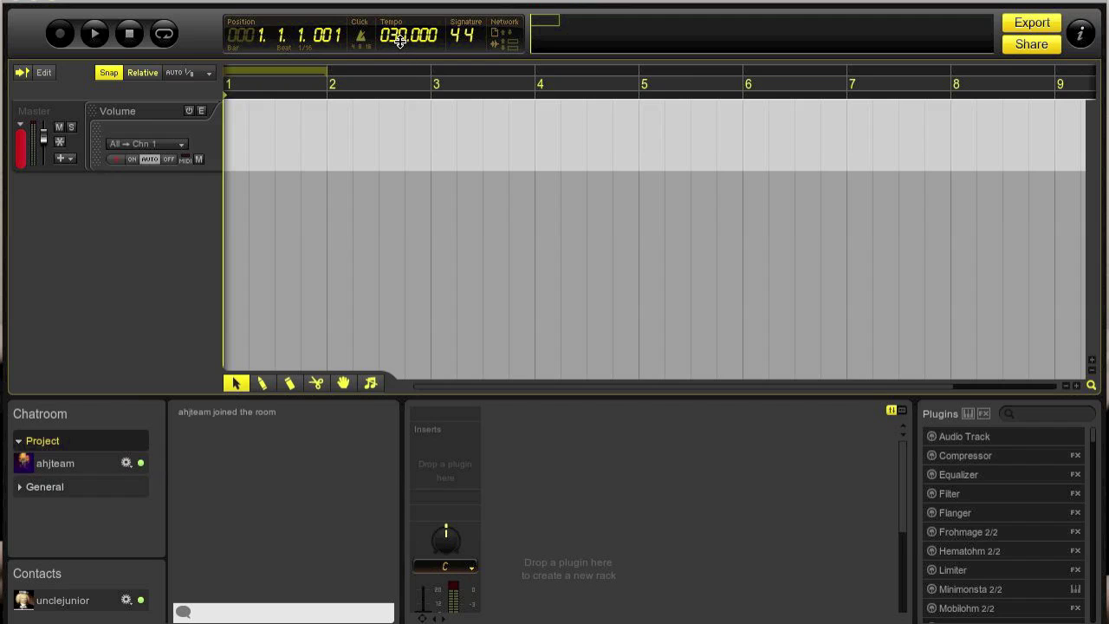
pyautogui.moveTo(396, 36); pyautogui.dragTo(394, 5)
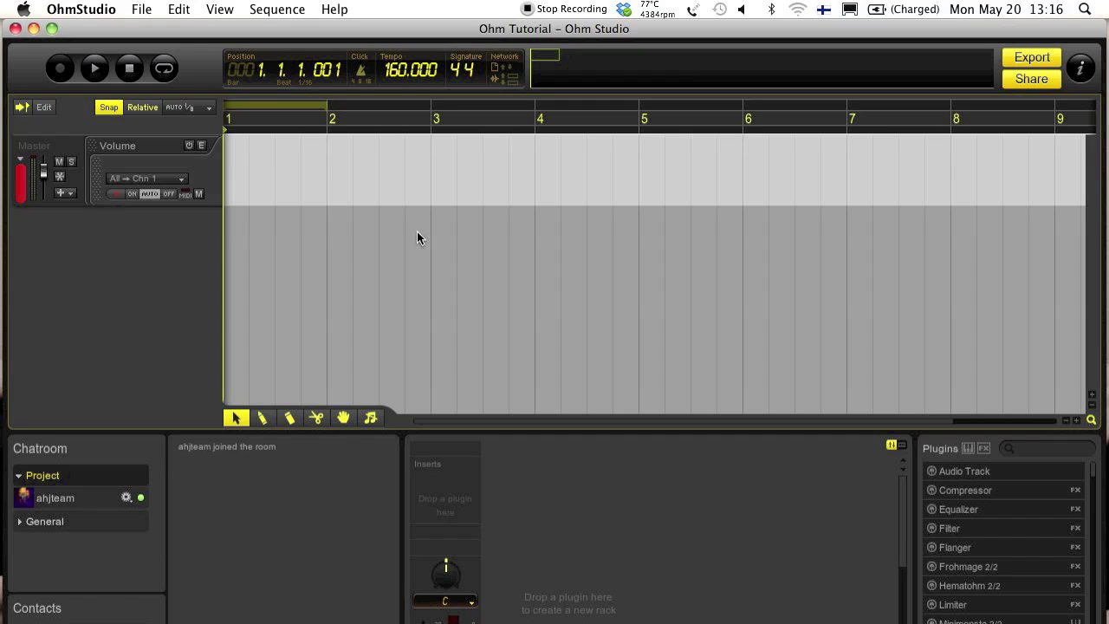
pyautogui.click(141, 8)
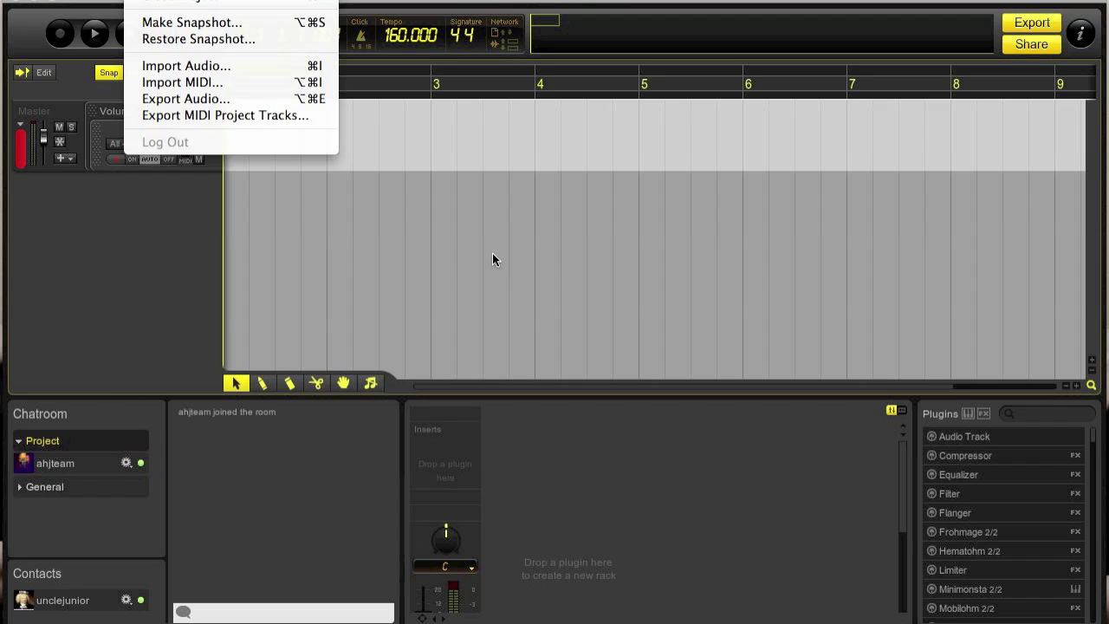
pyautogui.click(491, 254)
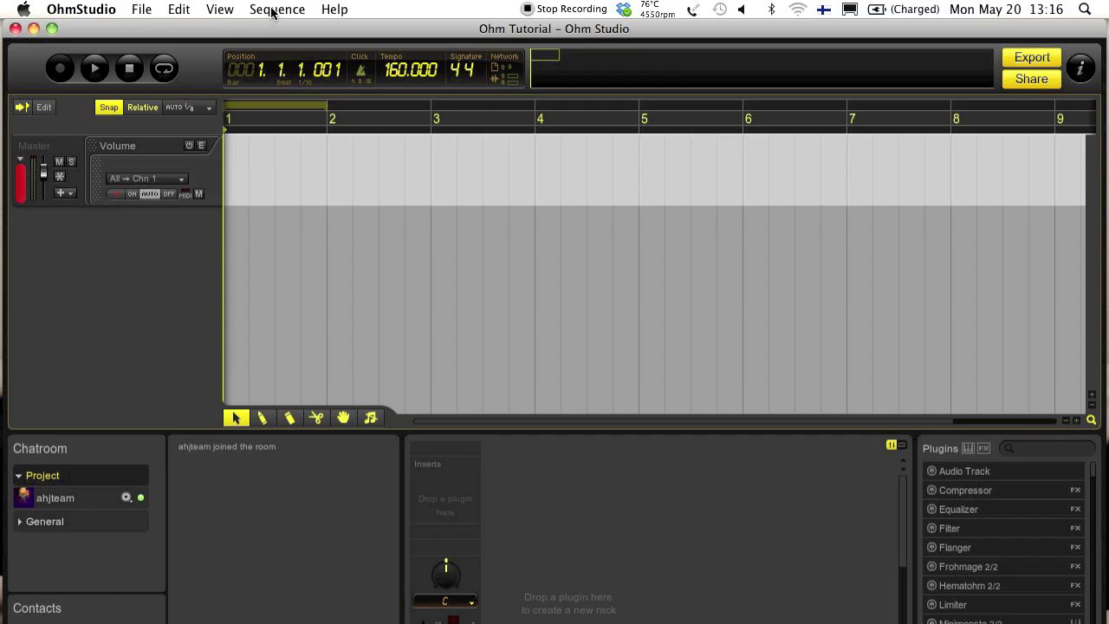
# Add a new audio track and rename its rack to Guitar.
pyautogui.click(271, 11)
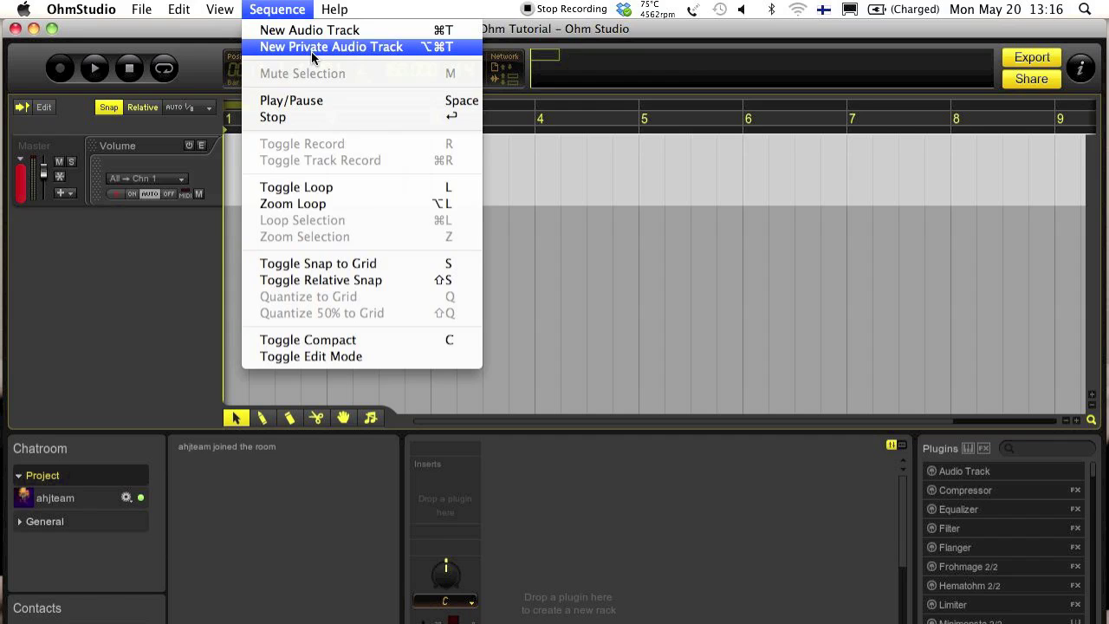
pyautogui.click(302, 30)
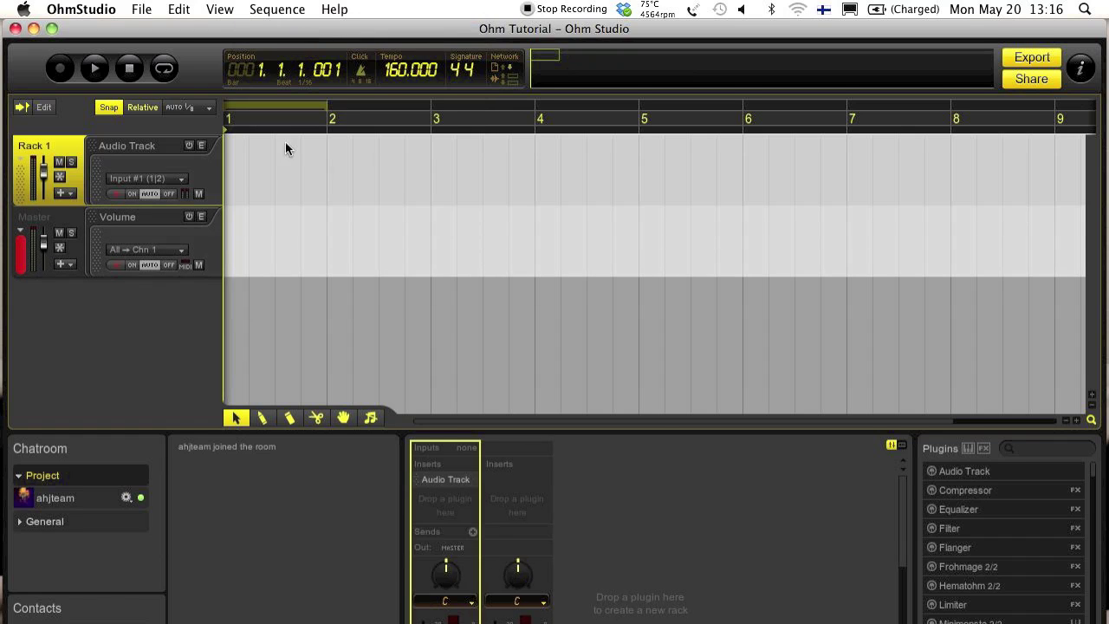
pyautogui.doubleClick(31, 112)
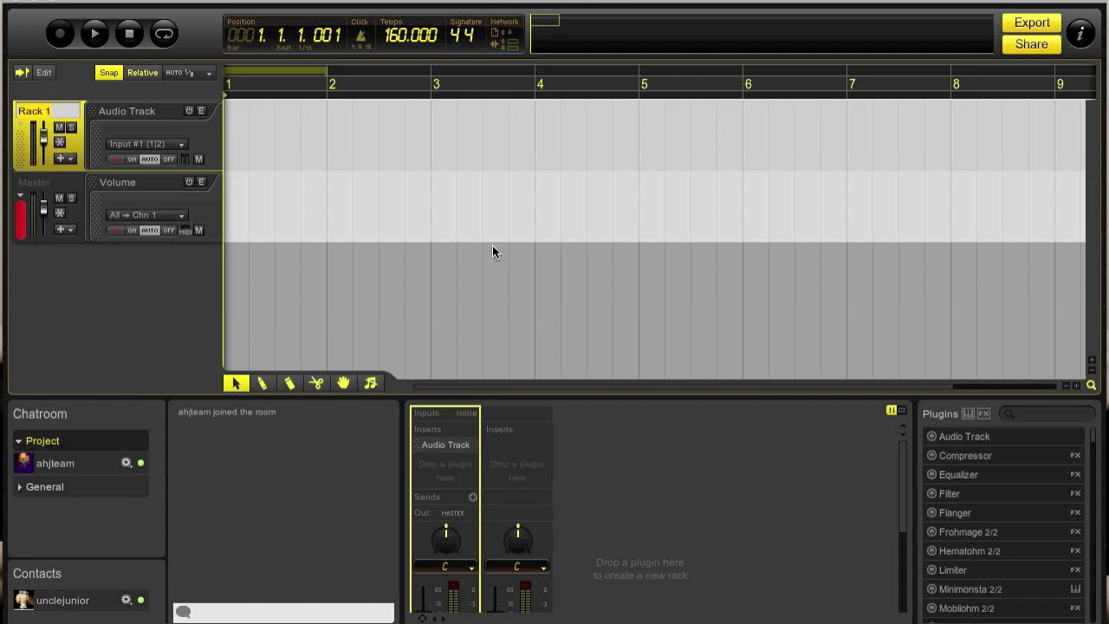
pyautogui.write('Guitar')
pyautogui.press('Return')
# Check the Guitar track's input choices and the input channel assignments in the audio preferences.
pyautogui.click(177, 144)
pyautogui.click(81, 10)
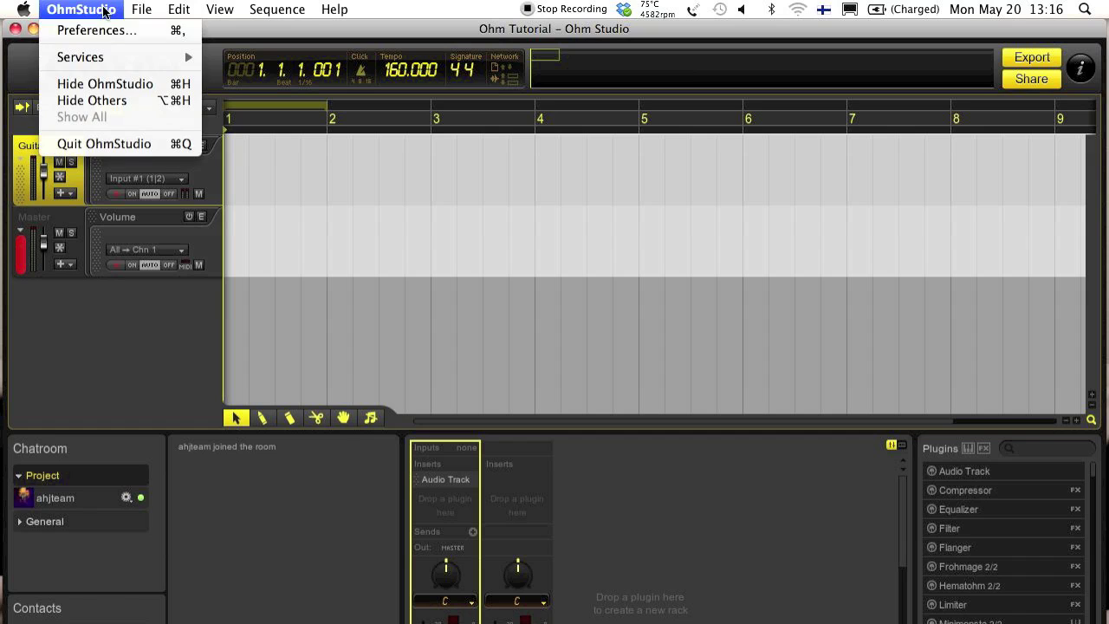
pyautogui.click(104, 29)
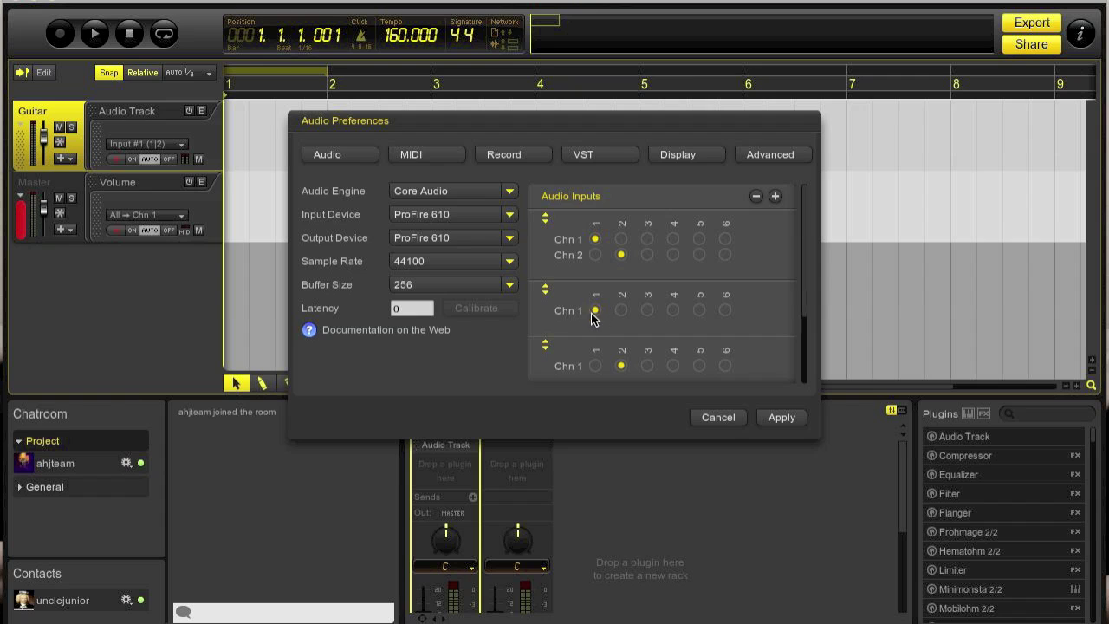
pyautogui.scroll(-2, 684, 329)
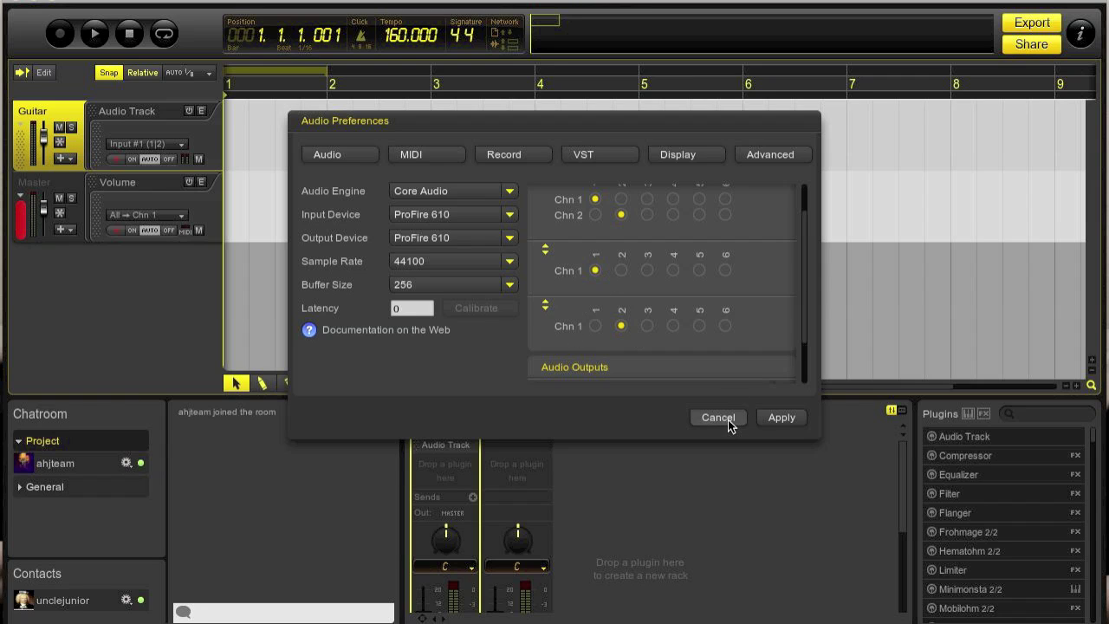
# Close the audio preferences without changes, set the Guitar track's input to Input #2 (1), and switch its monitoring on.
pyautogui.scroll(2, 610, 268)
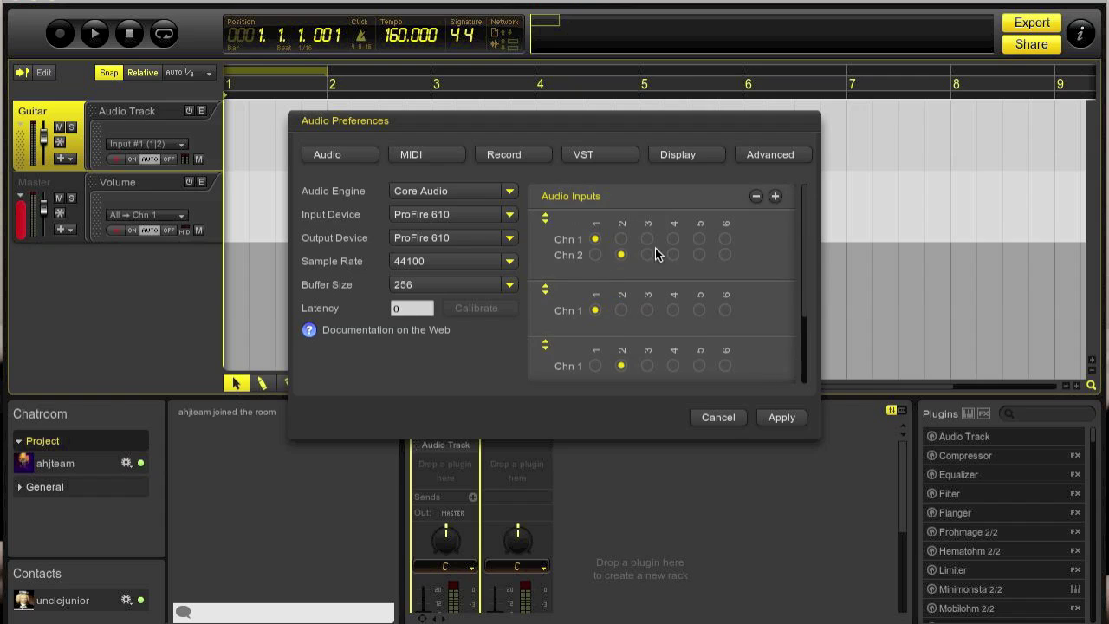
pyautogui.click(718, 417)
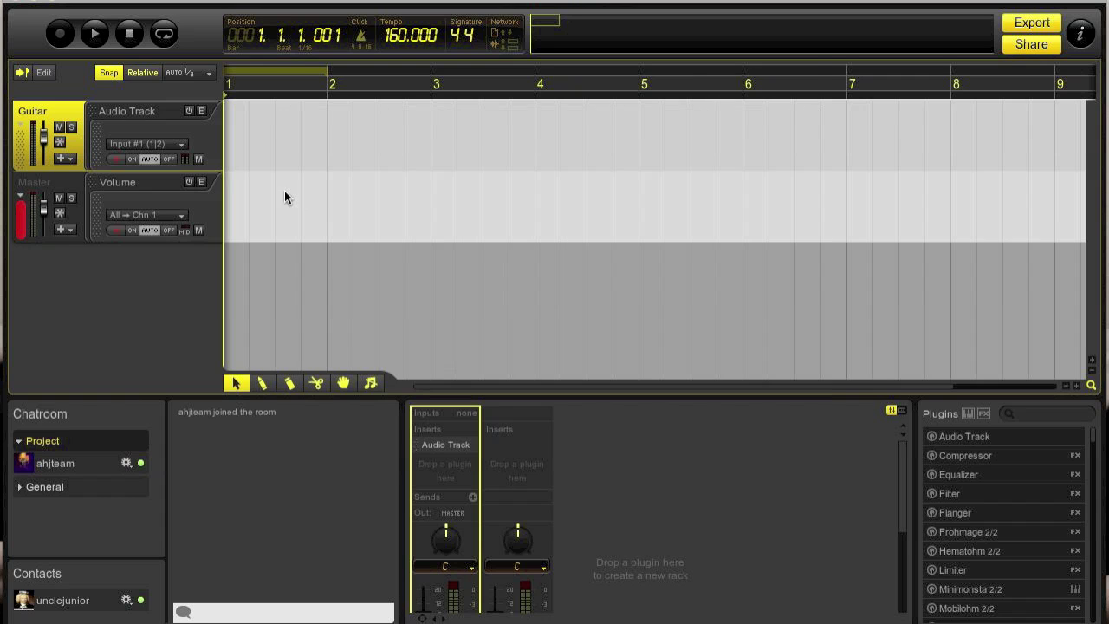
pyautogui.click(158, 145)
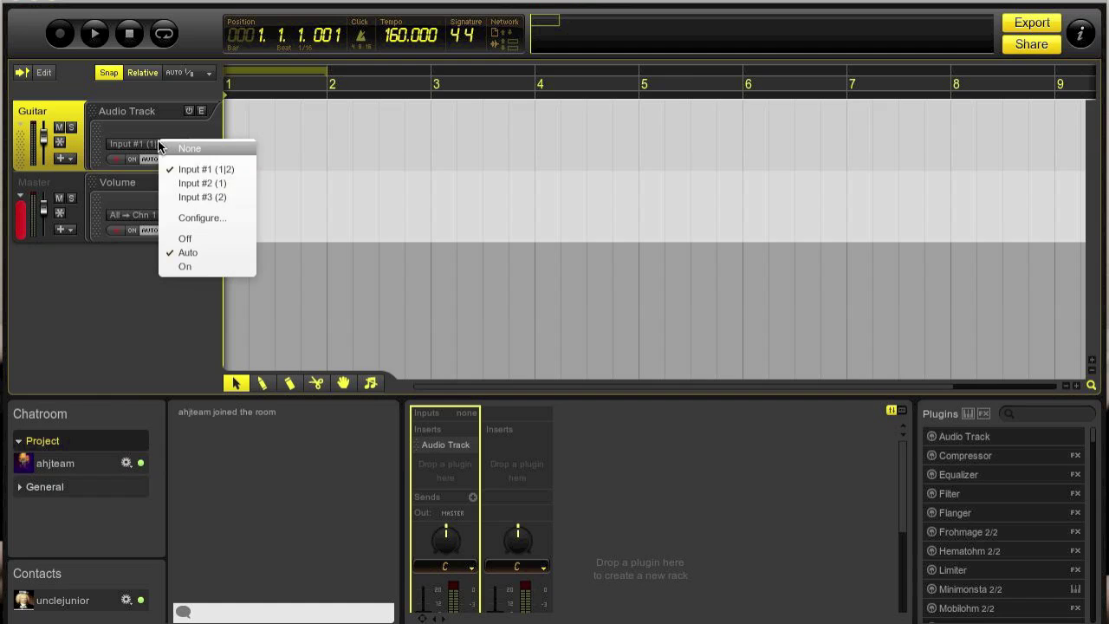
pyautogui.click(239, 183)
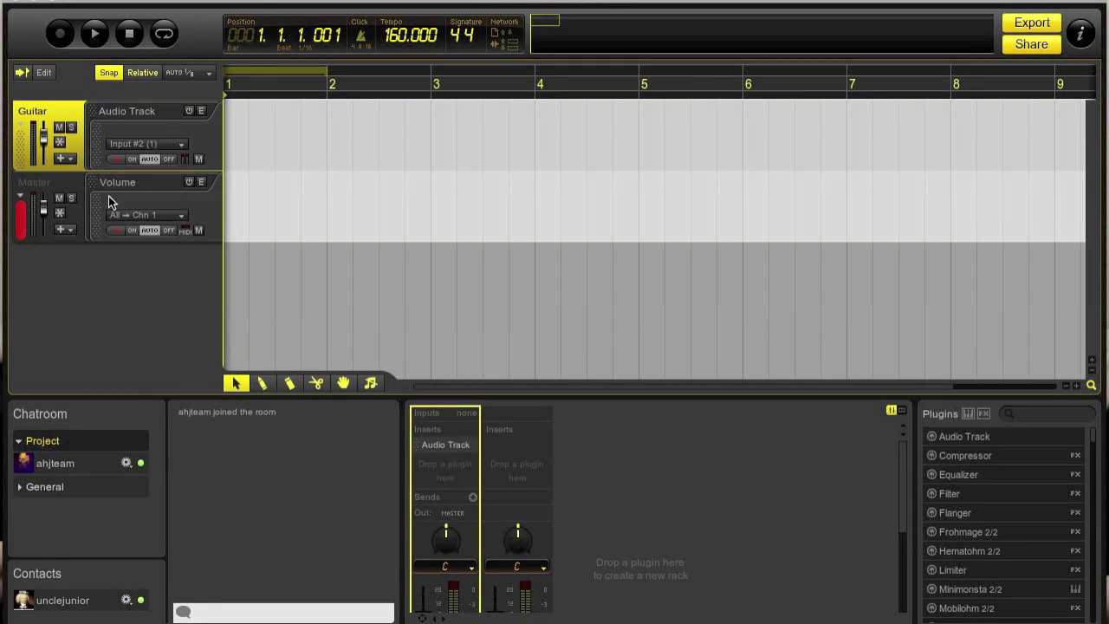
pyautogui.click(132, 159)
# Search the plugins for "bri" and insert British Valve Custom on the Guitar rack after Audio Track.
pyautogui.click(1034, 412)
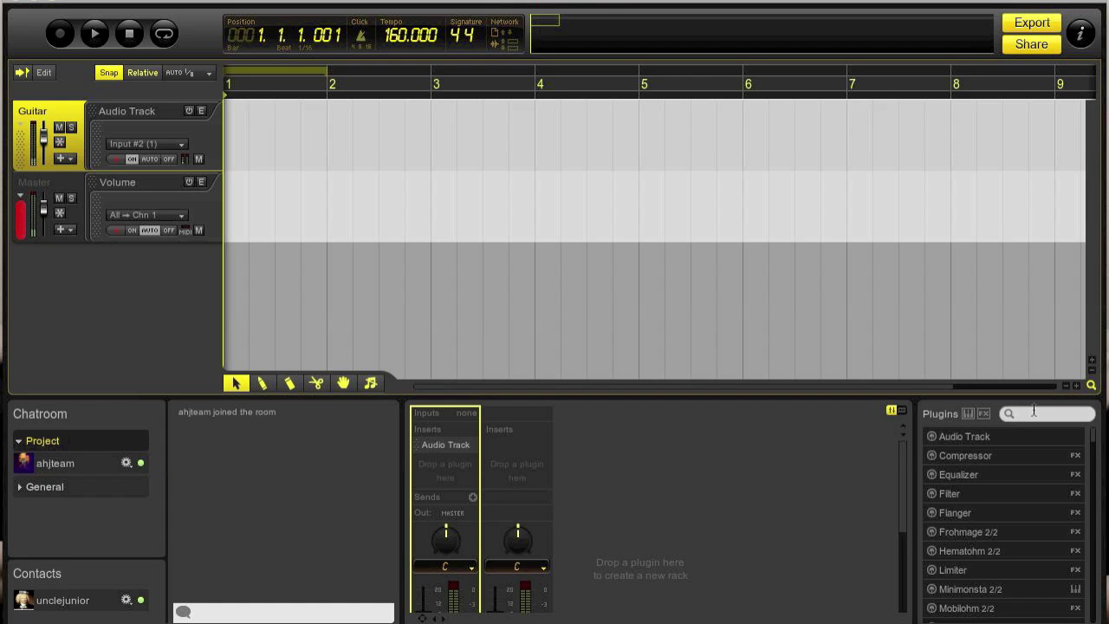
pyautogui.write('bri')
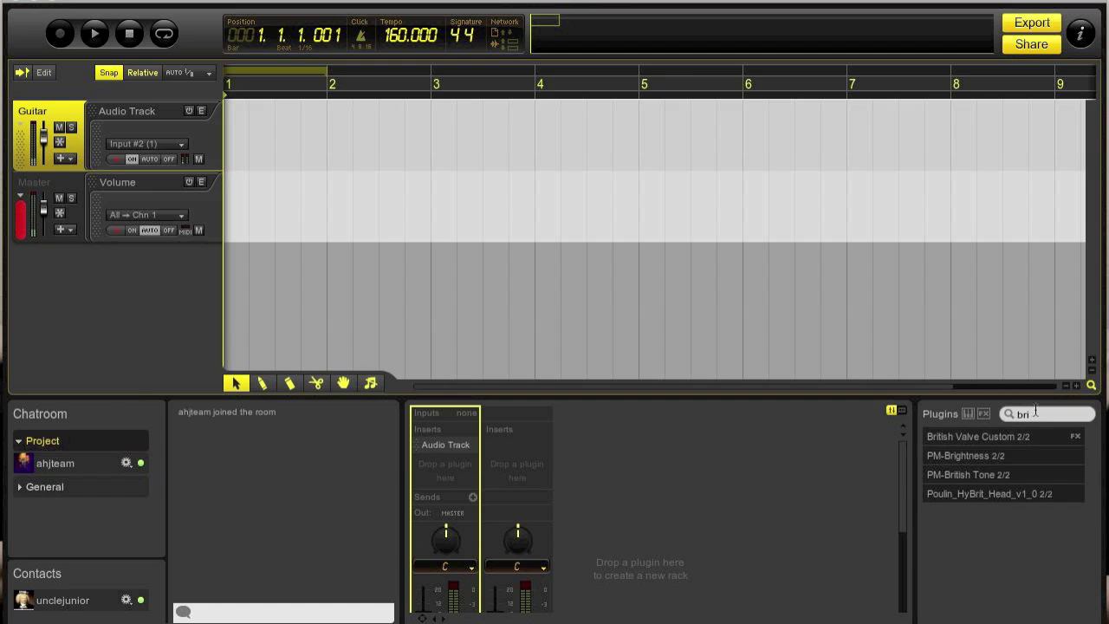
pyautogui.moveTo(971, 435); pyautogui.dragTo(449, 461)
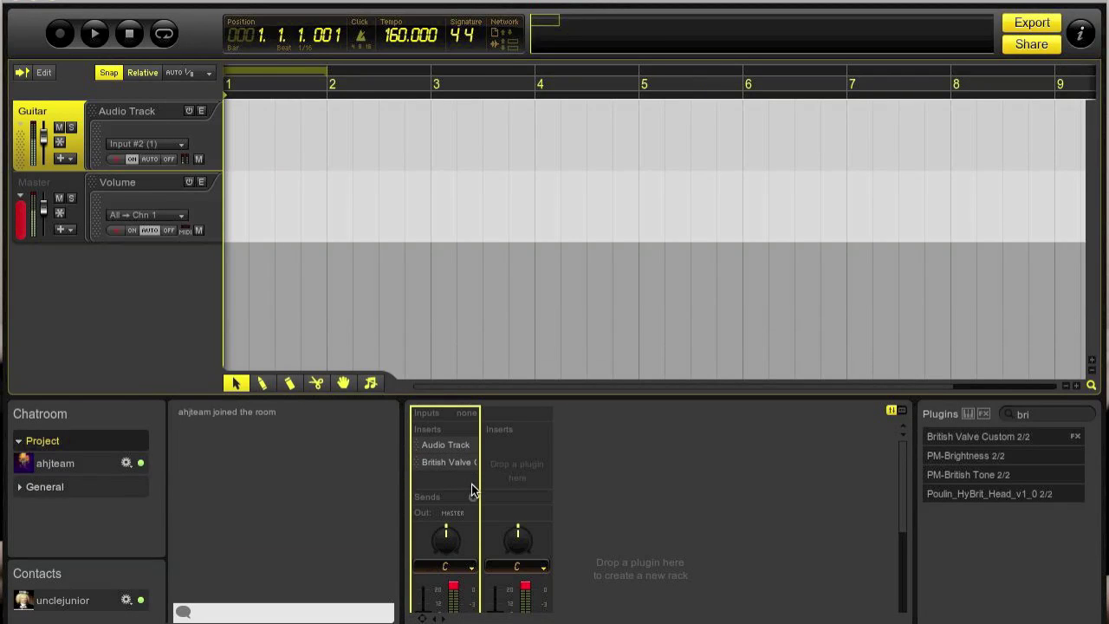
# View the British Valve Custom amp's controls and lower the Guitar rack's volume to about -19.7 dB.
pyautogui.click(472, 466)
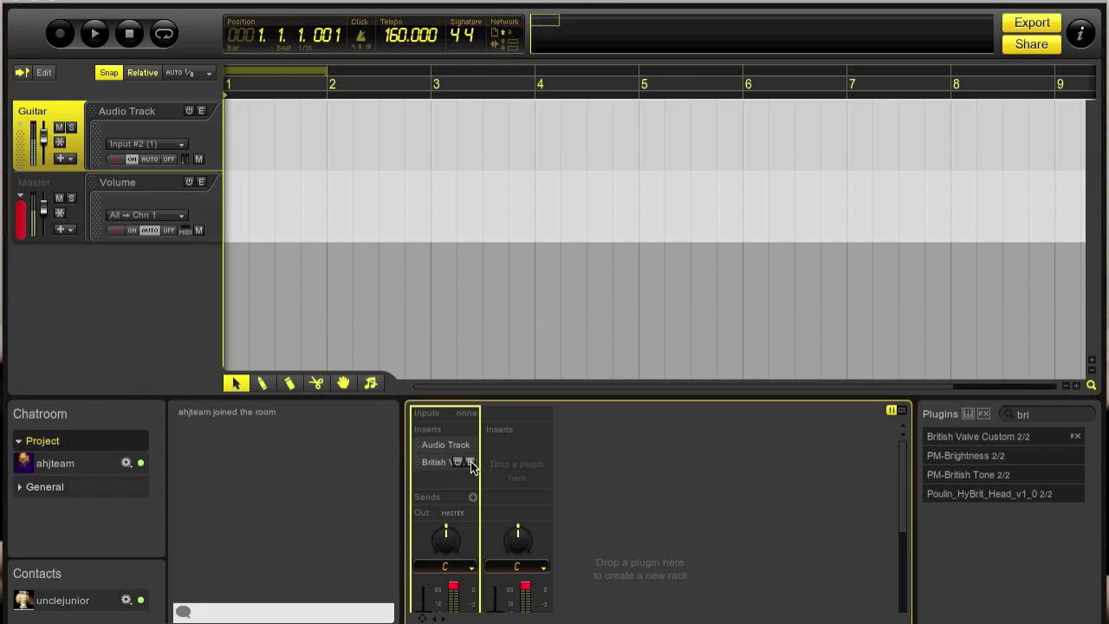
pyautogui.click(471, 463)
pyautogui.moveTo(545, 352); pyautogui.dragTo(529, 413)
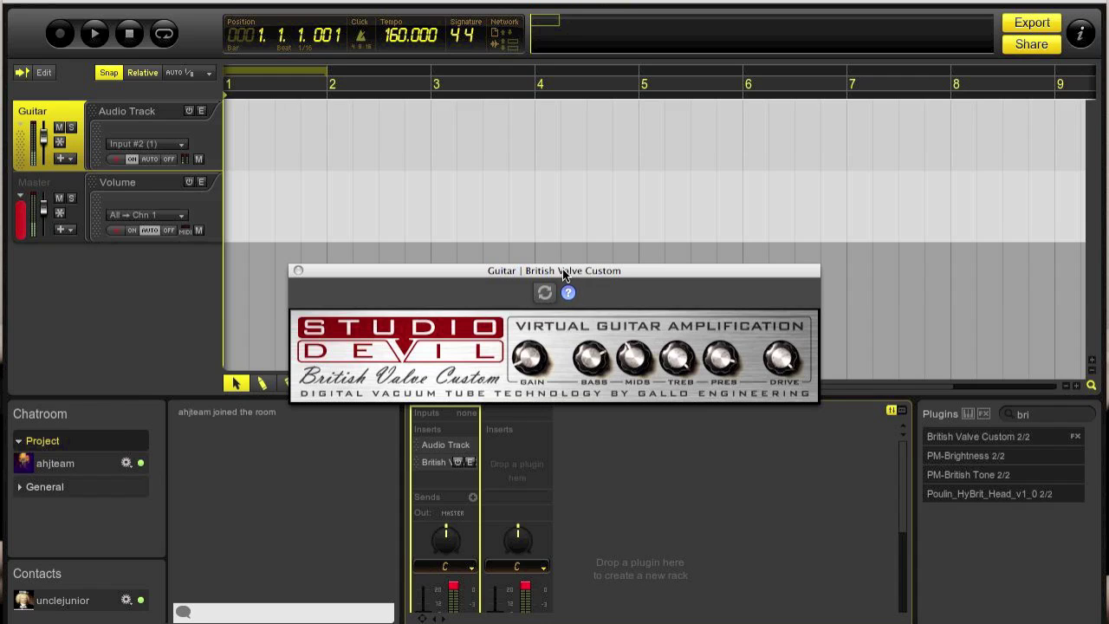
pyautogui.click(298, 272)
pyautogui.scroll(-5, 901, 468)
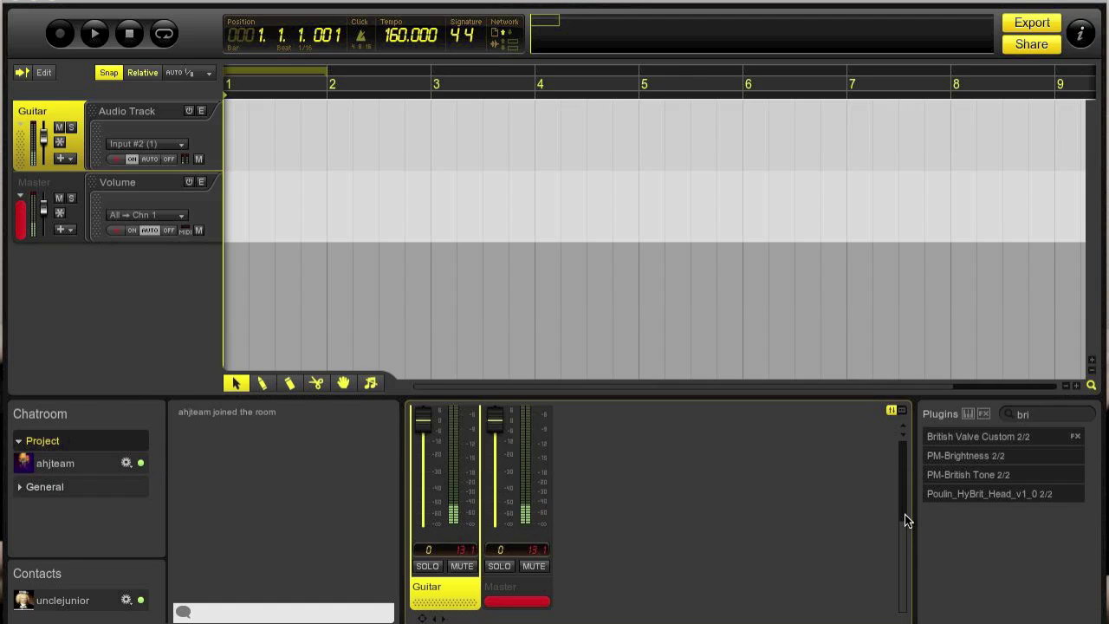
pyautogui.moveTo(424, 421); pyautogui.dragTo(429, 468)
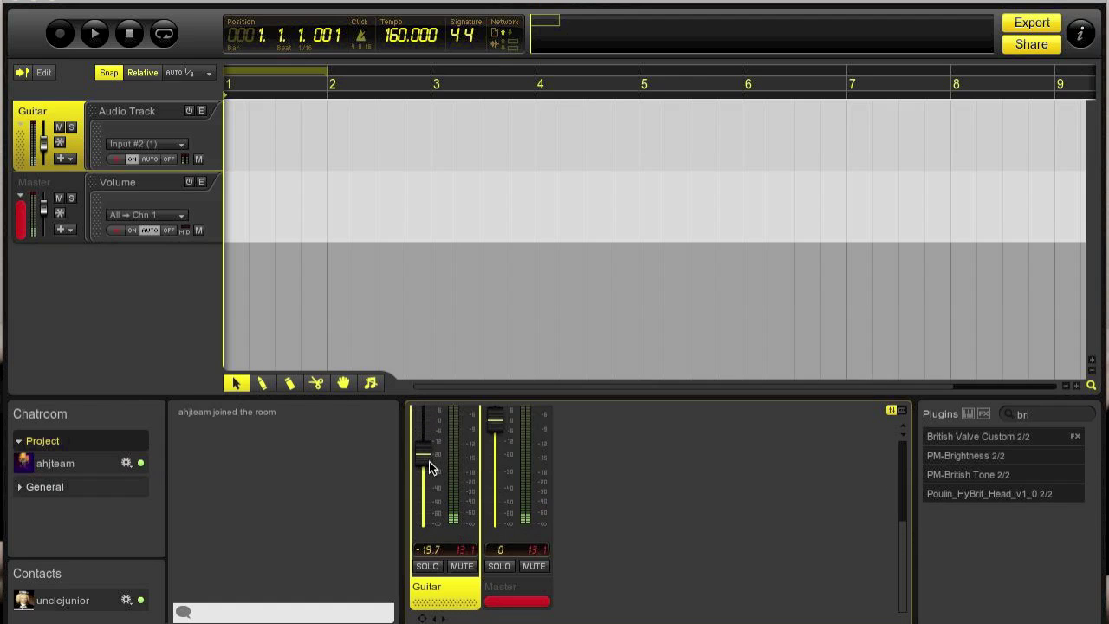
# Search the plugins for "c" and insert a Compressor between Audio Track and British Valve Custom on the Guitar rack.
pyautogui.click(1037, 414)
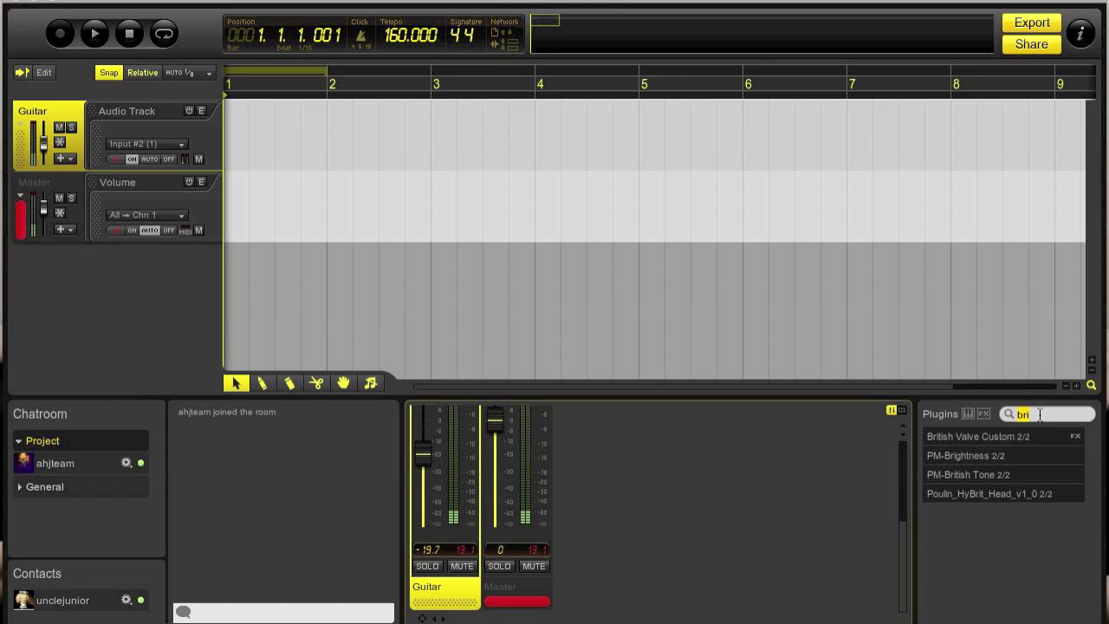
pyautogui.write('c')
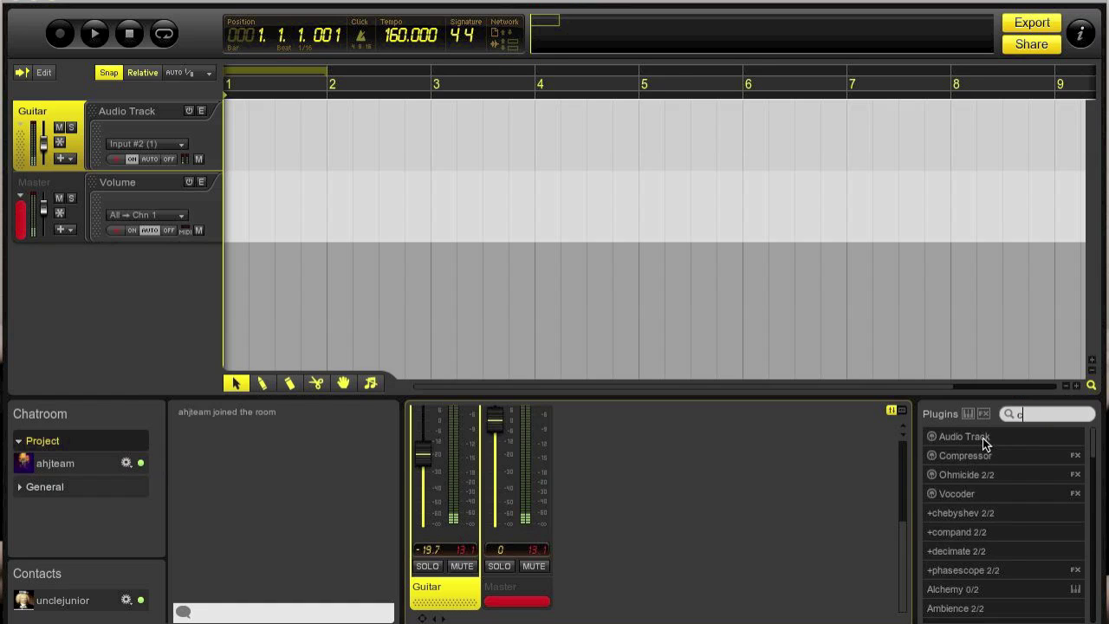
pyautogui.scroll(5, 654, 517)
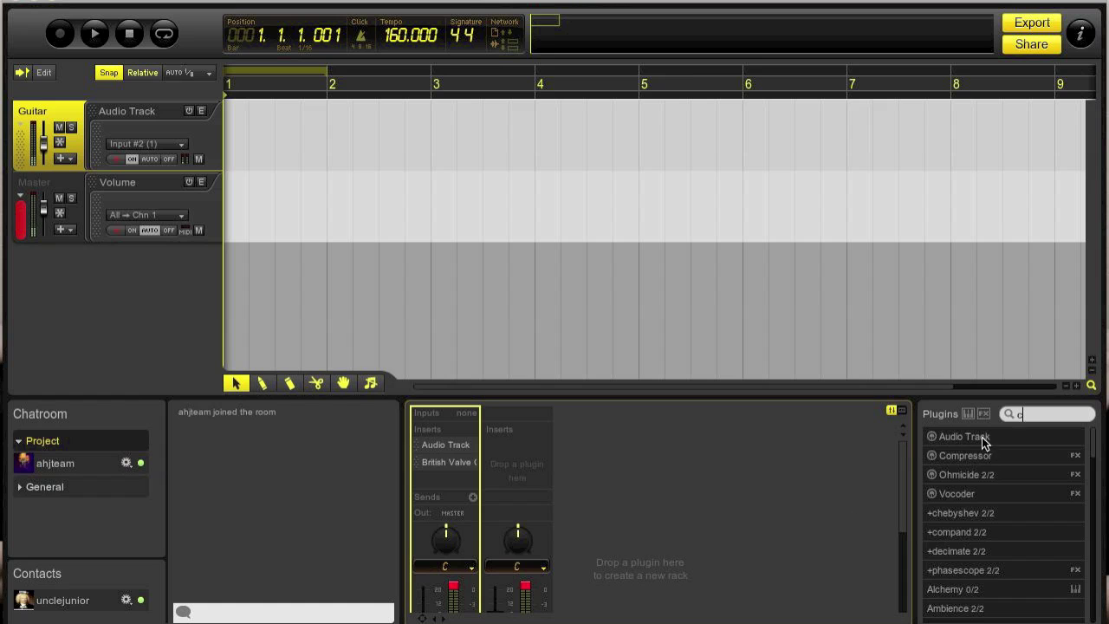
pyautogui.moveTo(983, 456); pyautogui.dragTo(460, 455)
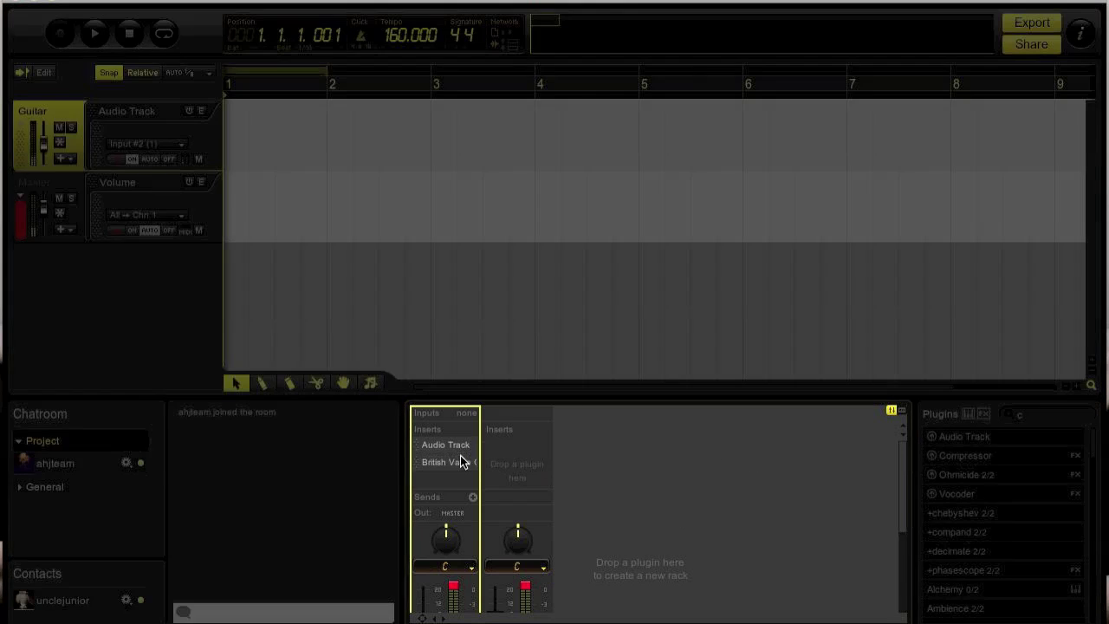
# Set the Guitar compressor's low ratio to 1:4, threshold to -30.1 dB and release to 31 ms.
pyautogui.moveTo(462, 386); pyautogui.dragTo(438, 457)
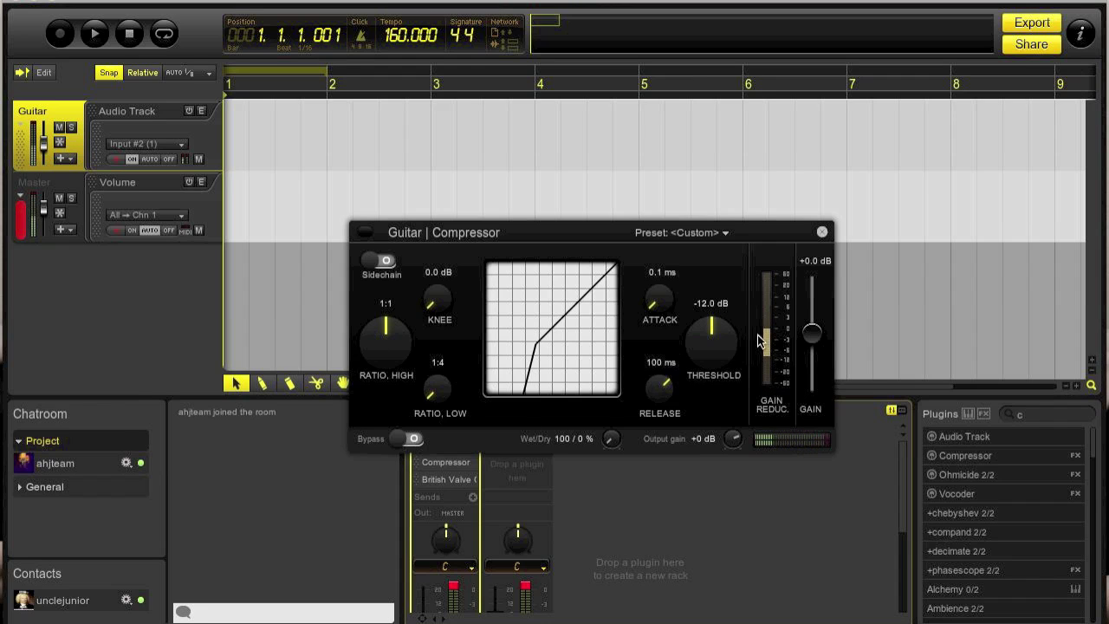
pyautogui.moveTo(722, 343); pyautogui.dragTo(659, 392)
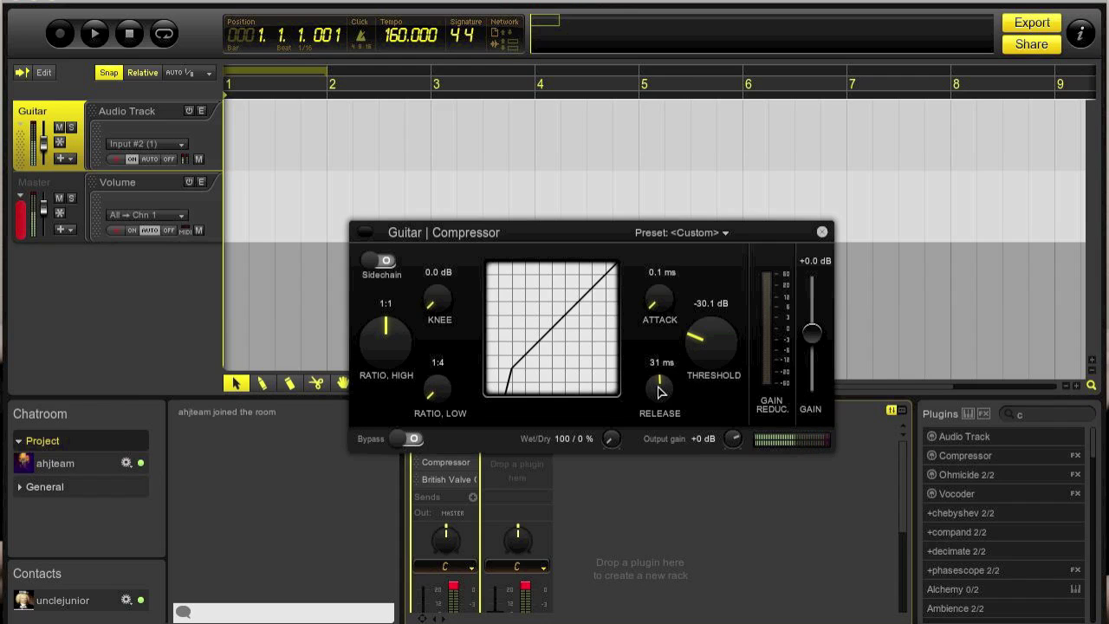
pyautogui.click(821, 231)
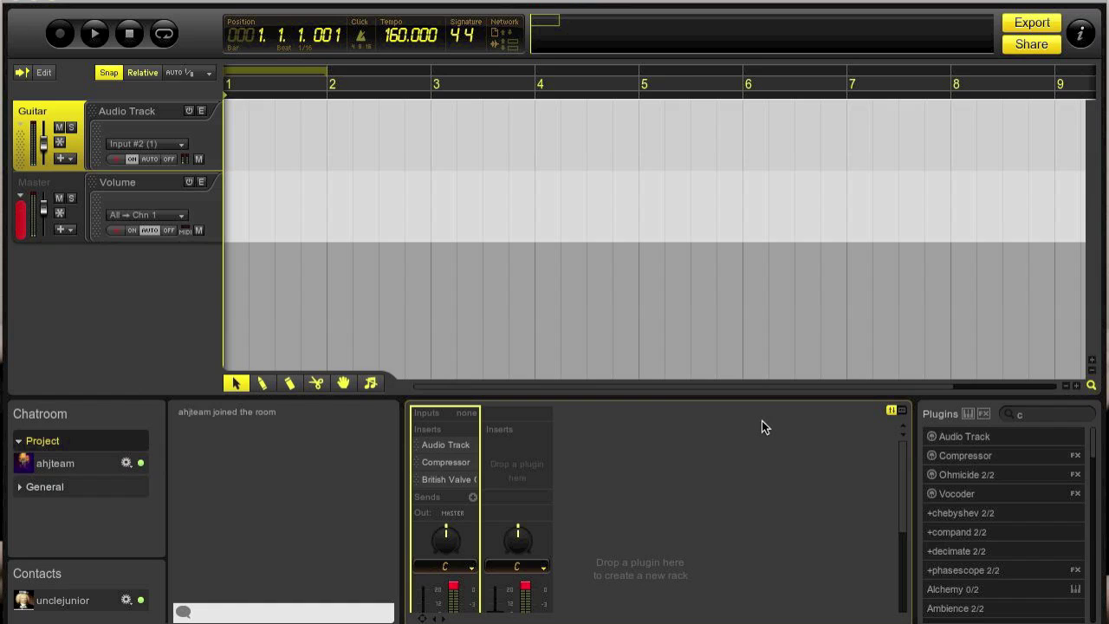
# Arm the Guitar track for recording and turn on the metronome click.
pyautogui.click(116, 159)
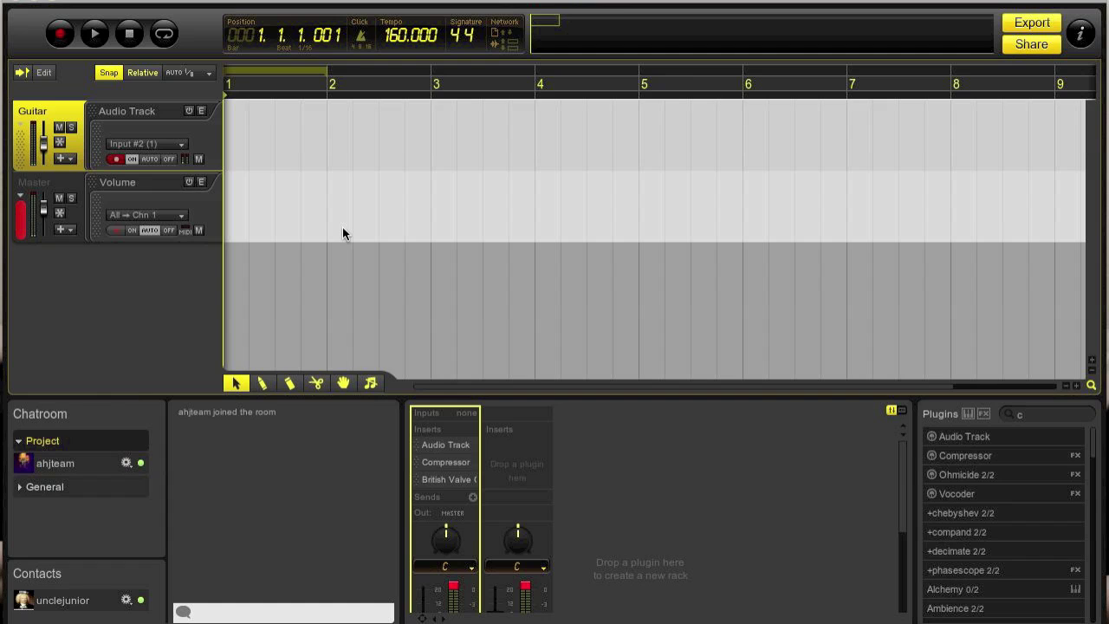
pyautogui.click(365, 40)
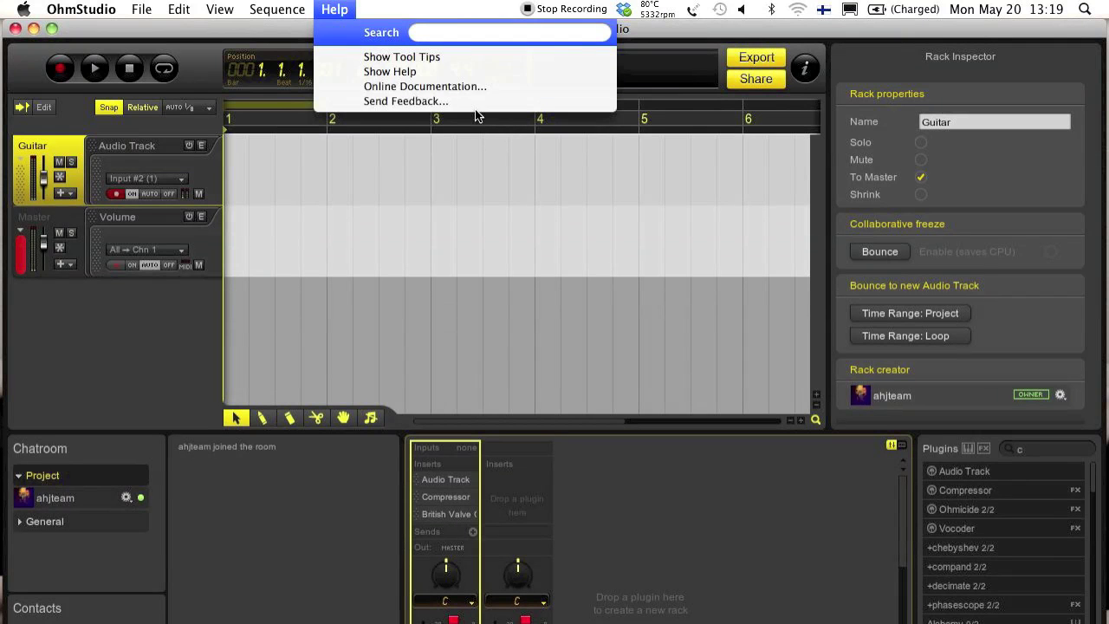
# Show the tool tips, view them for the track controls and the position display, and hide them again.
pyautogui.click(389, 72)
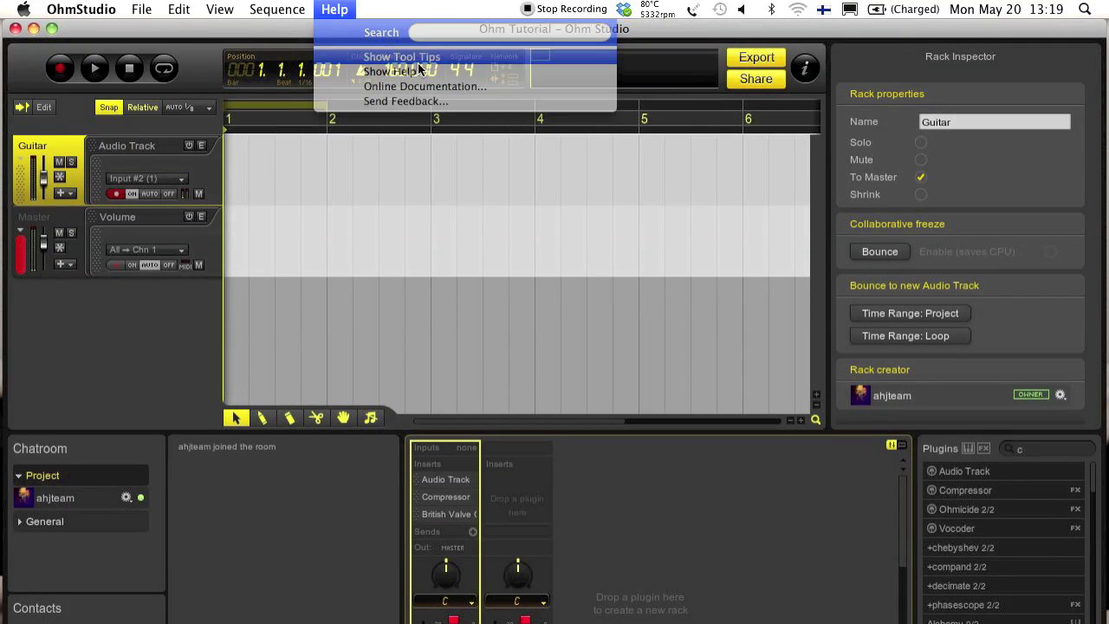
pyautogui.moveTo(154, 159)
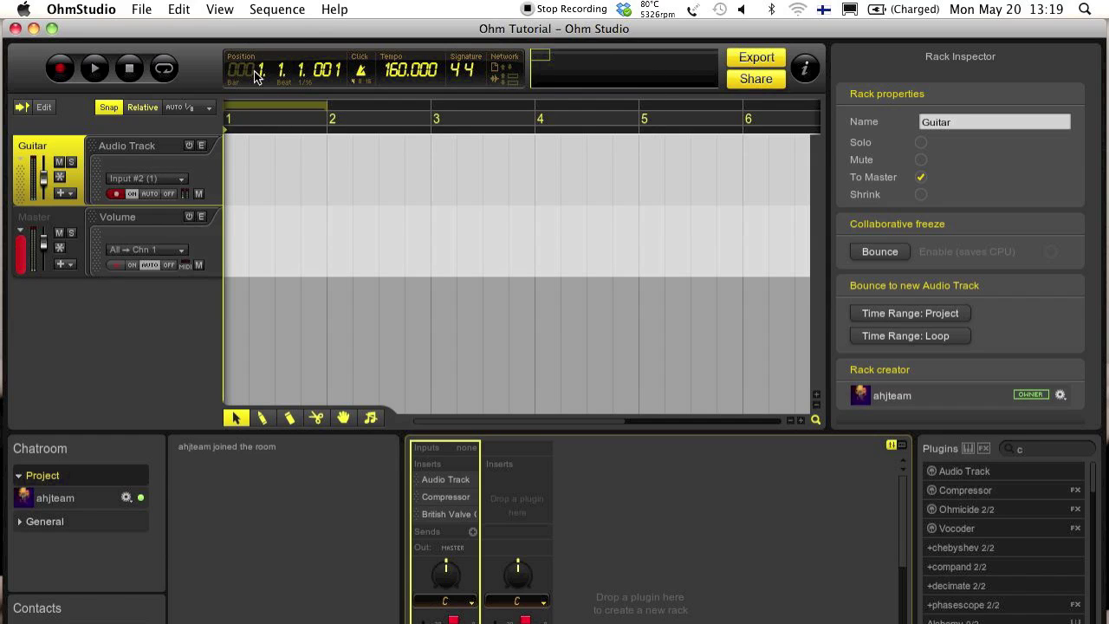
pyautogui.moveTo(270, 74)
pyautogui.click(335, 9)
pyautogui.click(386, 56)
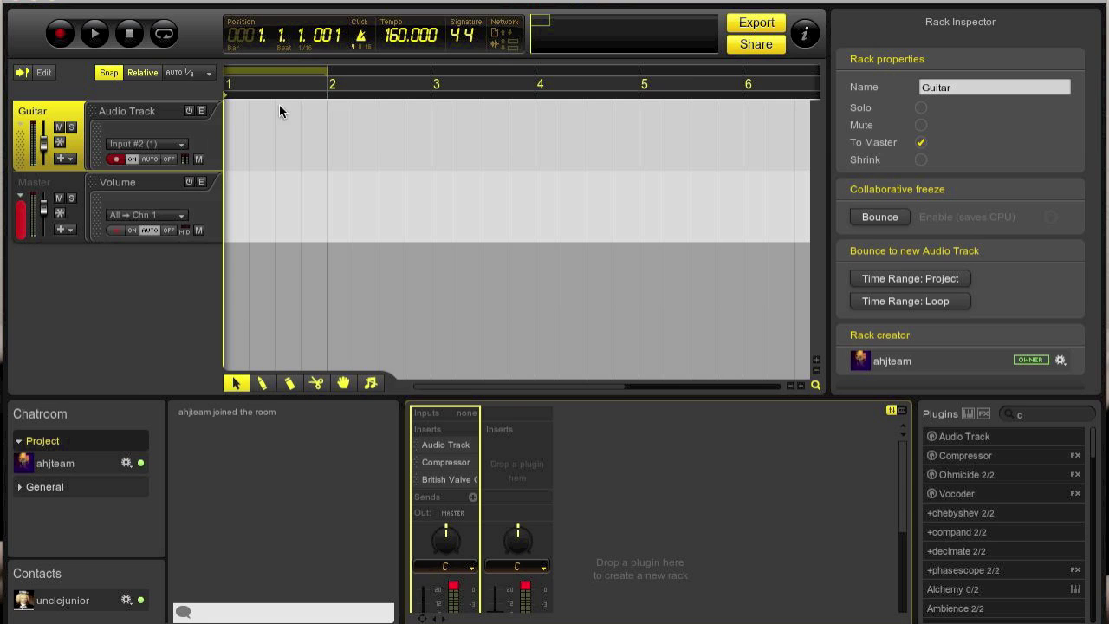
# Set the loop region from bar 1 to bar 5 and toggle looping off and back on.
pyautogui.moveTo(329, 76); pyautogui.dragTo(641, 76)
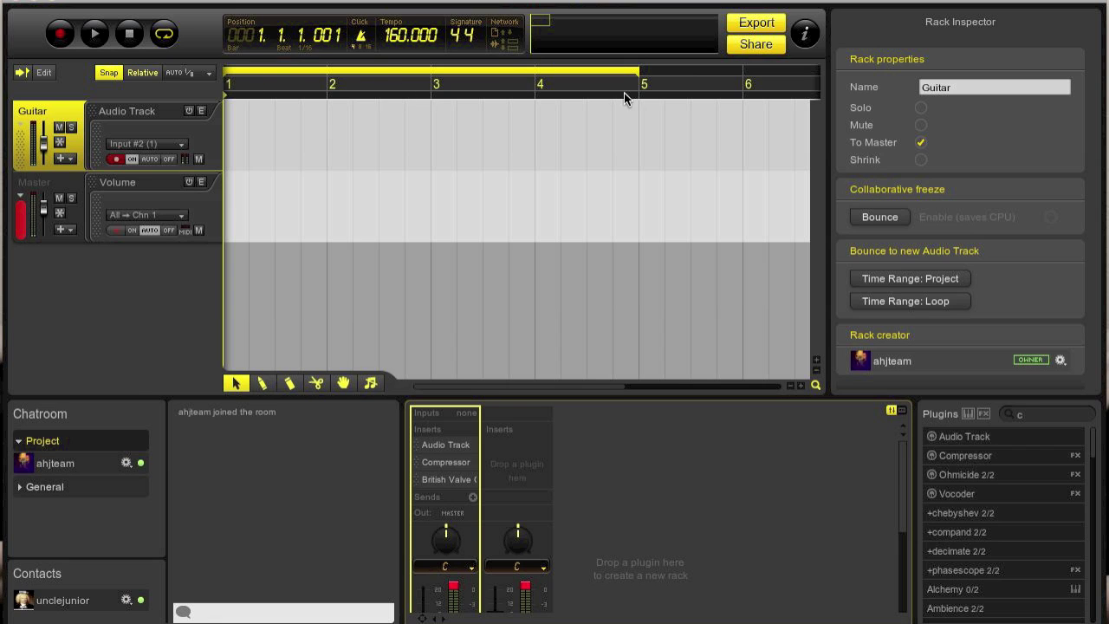
pyautogui.click(165, 37)
pyautogui.click(166, 38)
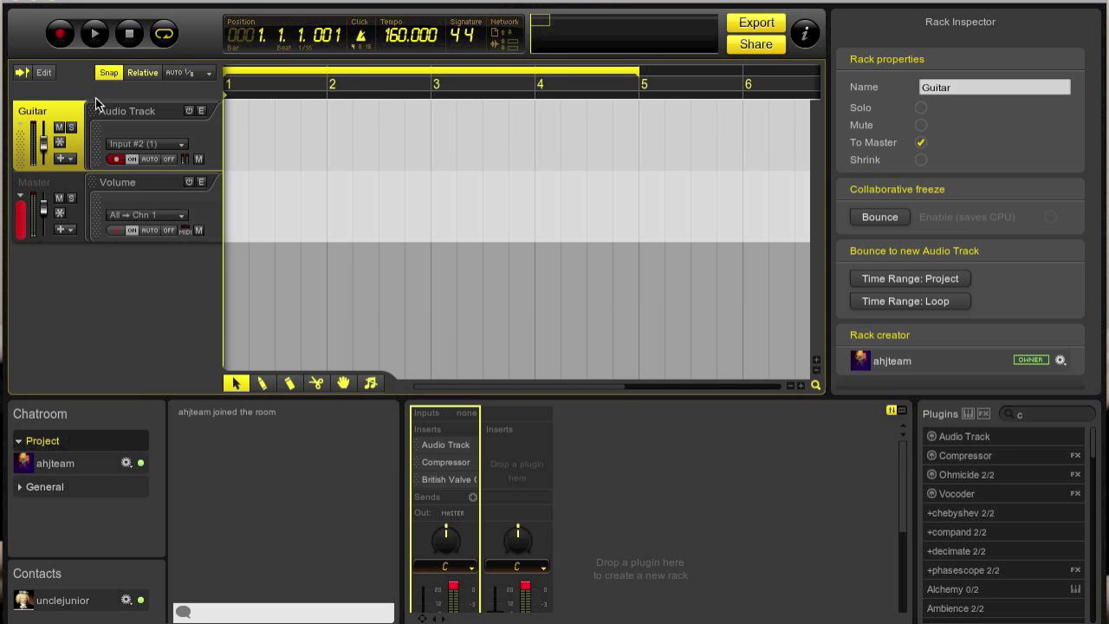
# Record a guitar take on the Guitar track from bar 1 and stop it shortly after bar 21.
pyautogui.click(63, 40)
pyautogui.click(94, 35)
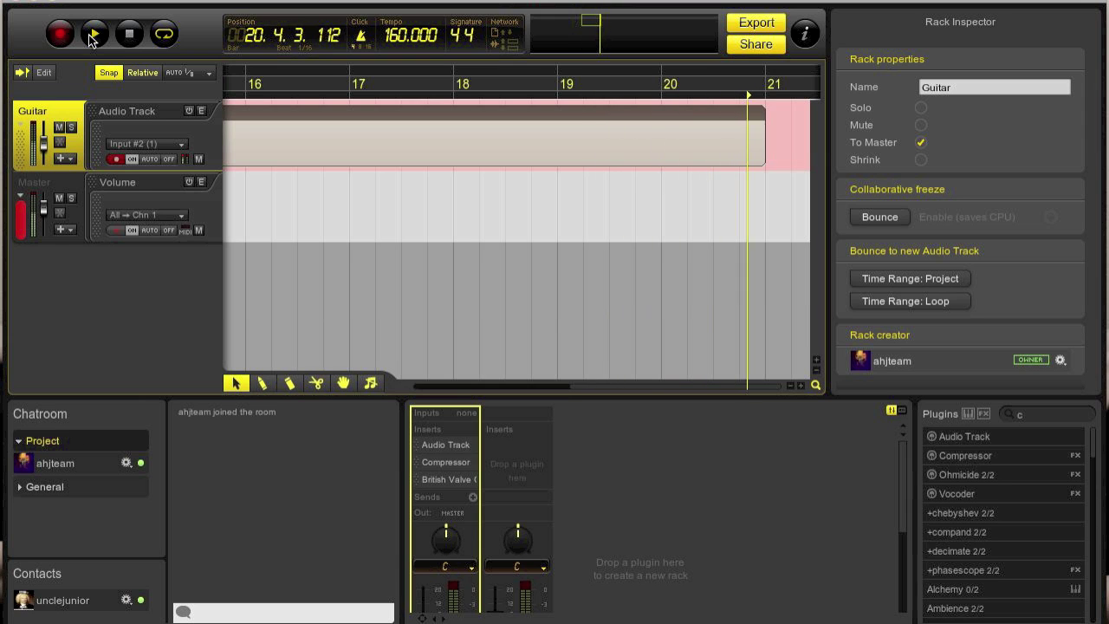
pyautogui.click(93, 35)
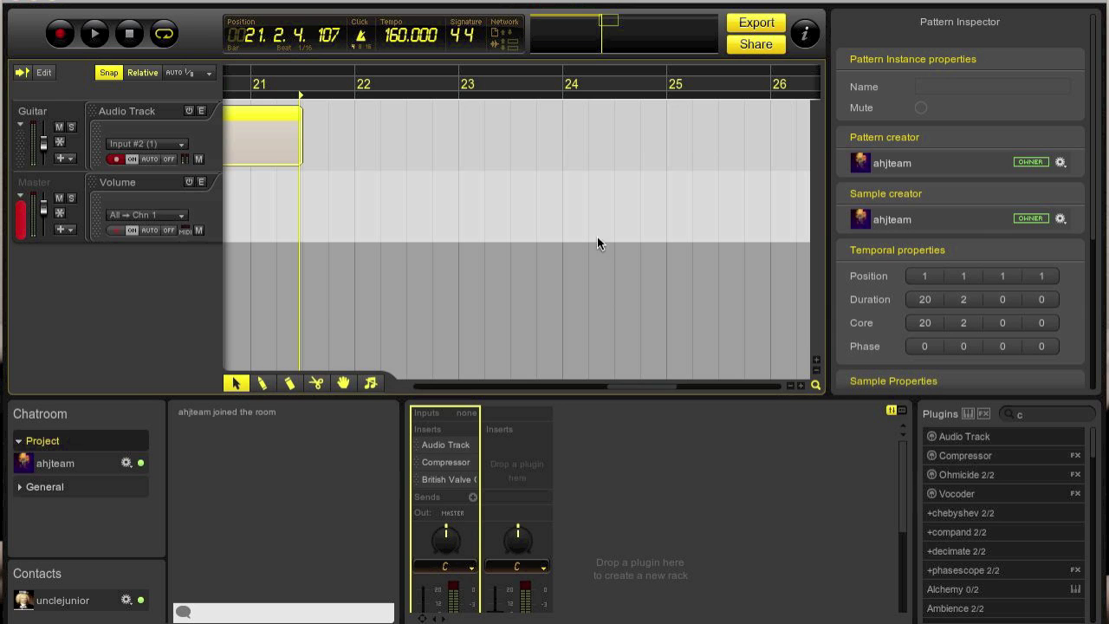
# Trim the end of the recorded guitar pattern back to bar 21, giving it a duration of 20 bars.
pyautogui.moveTo(654, 384); pyautogui.dragTo(635, 384)
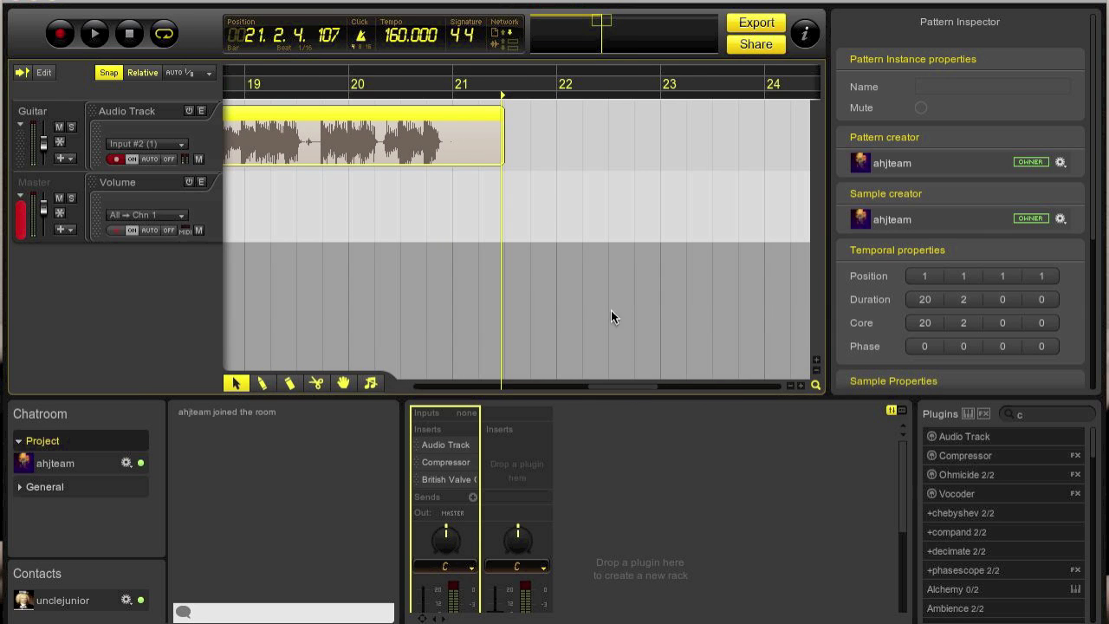
pyautogui.click(450, 112)
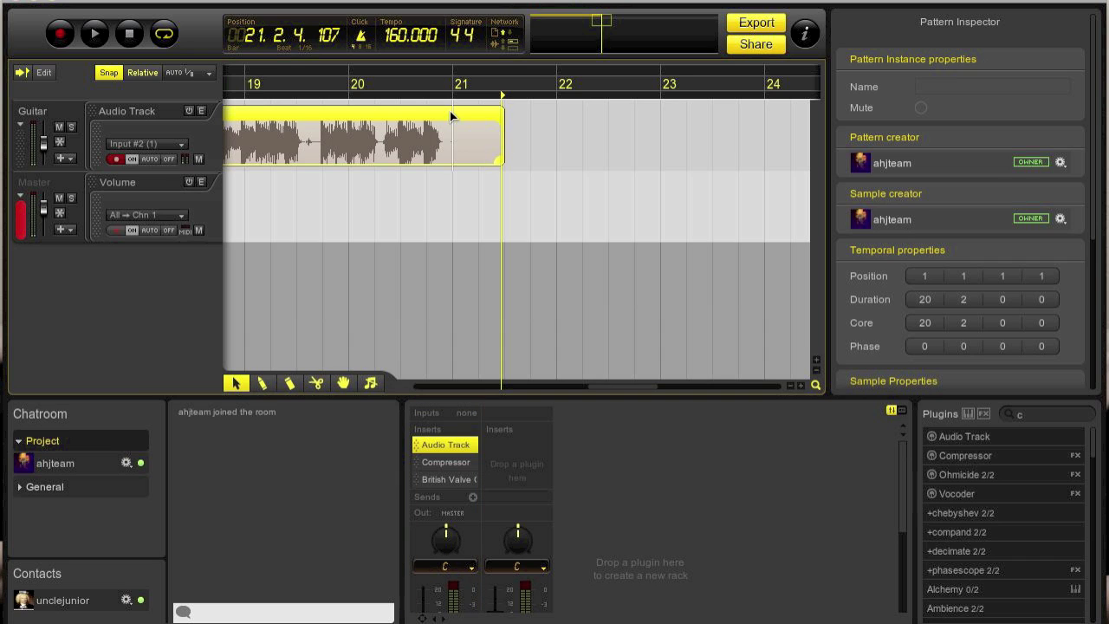
pyautogui.moveTo(497, 133); pyautogui.dragTo(452, 133)
pyautogui.moveTo(499, 385); pyautogui.dragTo(413, 381)
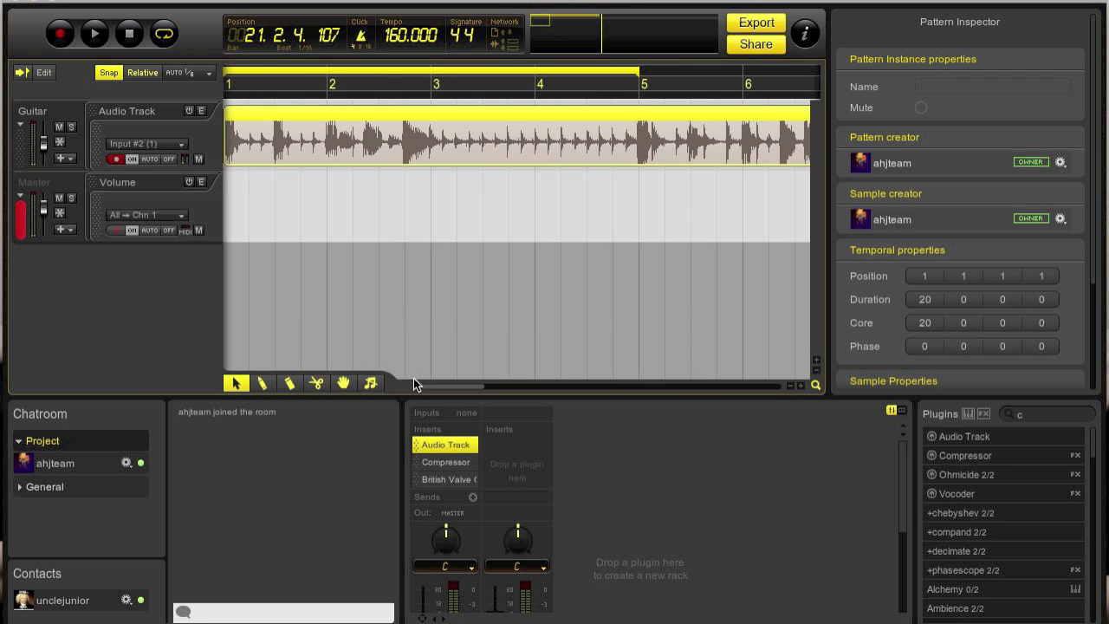
# Add a second audio track below Guitar and copy the Compressor and British Valve Custom from the Guitar rack to it.
pyautogui.click(69, 110)
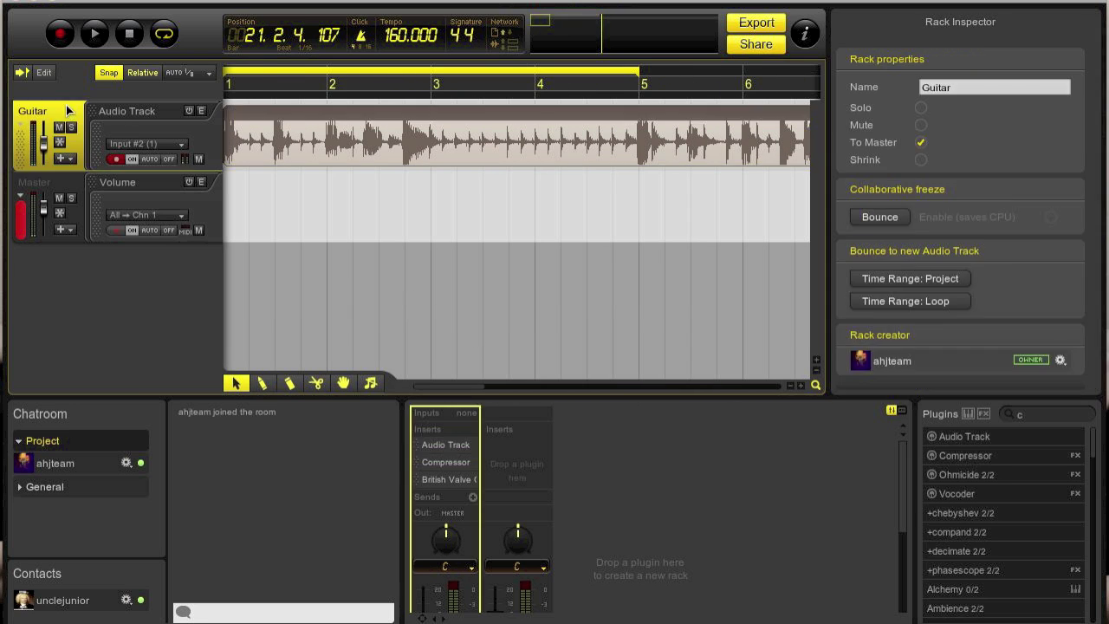
pyautogui.doubleClick(417, 269)
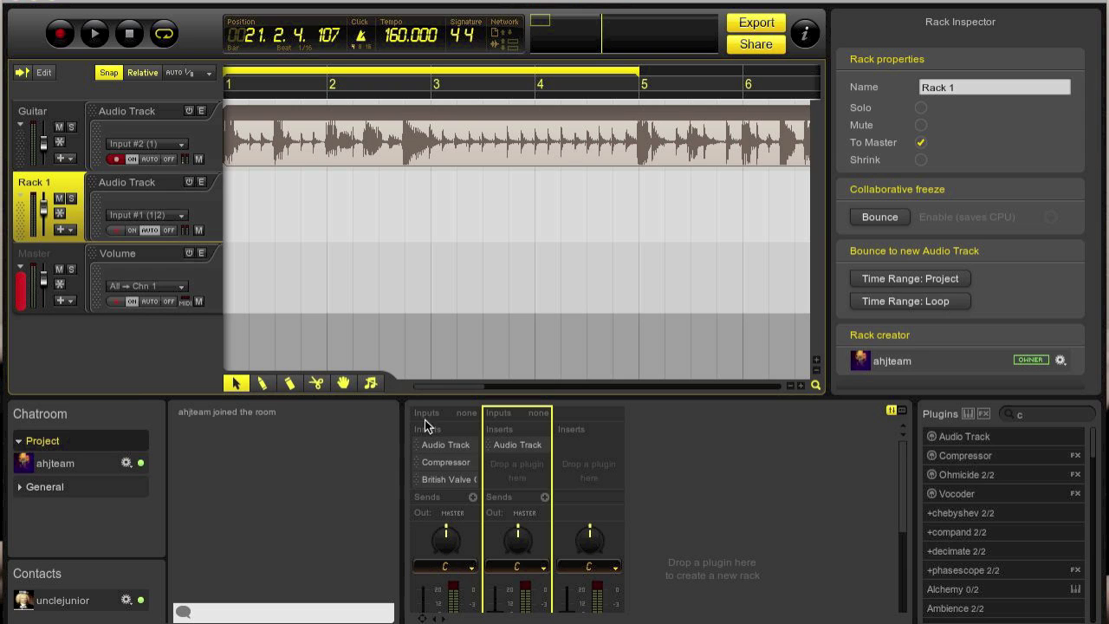
pyautogui.moveTo(445, 462); pyautogui.dragTo(525, 465)
pyautogui.moveTo(429, 479); pyautogui.dragTo(525, 476)
pyautogui.click(57, 108)
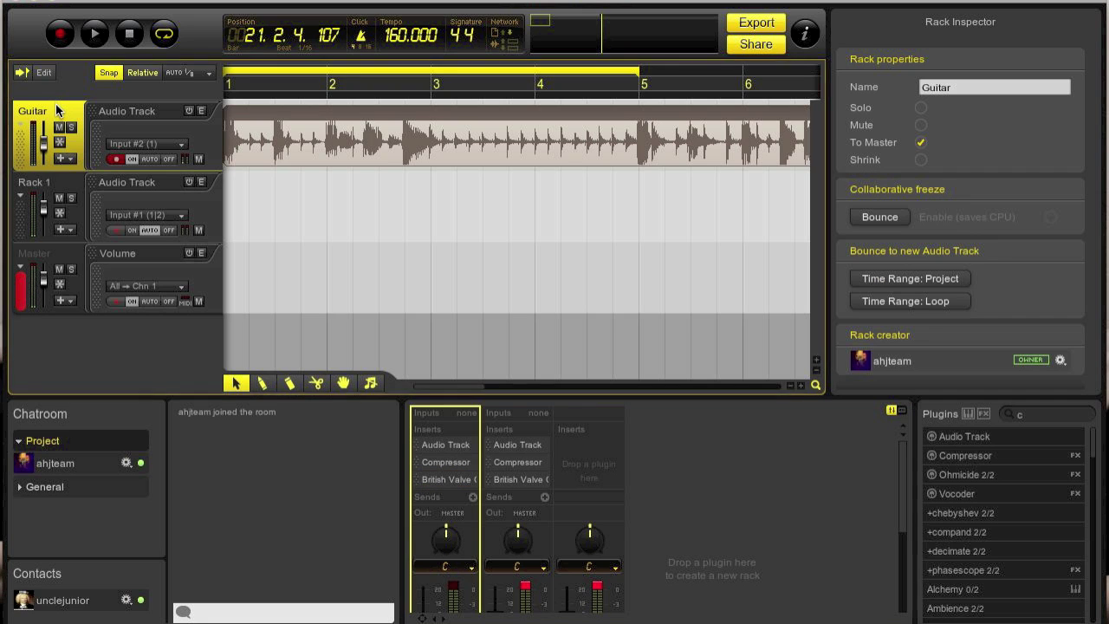
pyautogui.rightClick(58, 108)
pyautogui.click(173, 1)
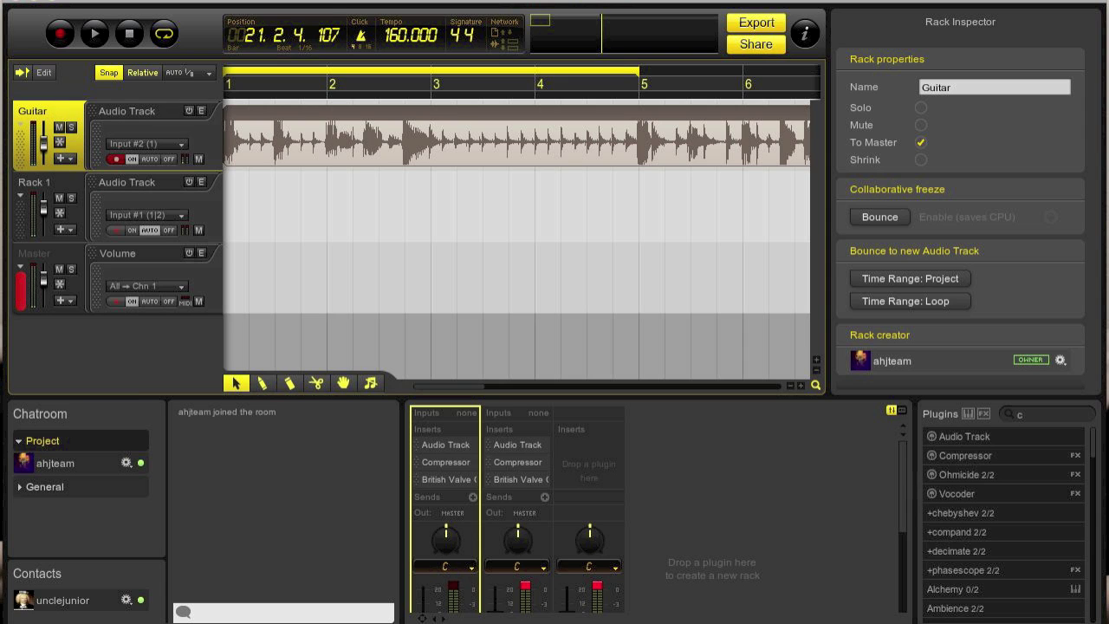
pyautogui.moveTo(265, 1)
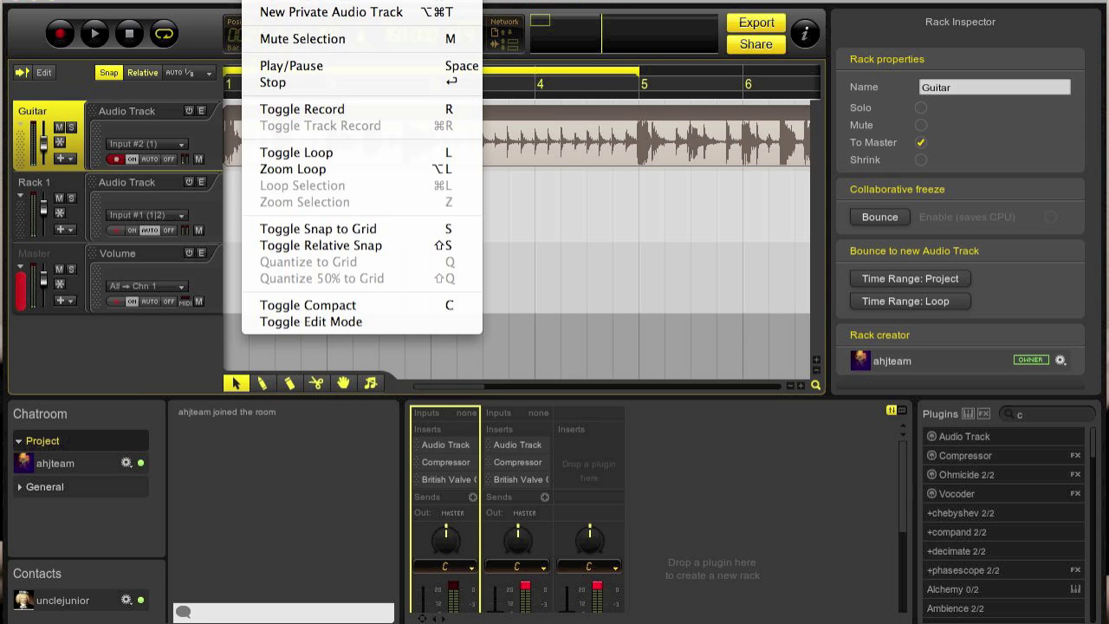
pyautogui.click(301, 1)
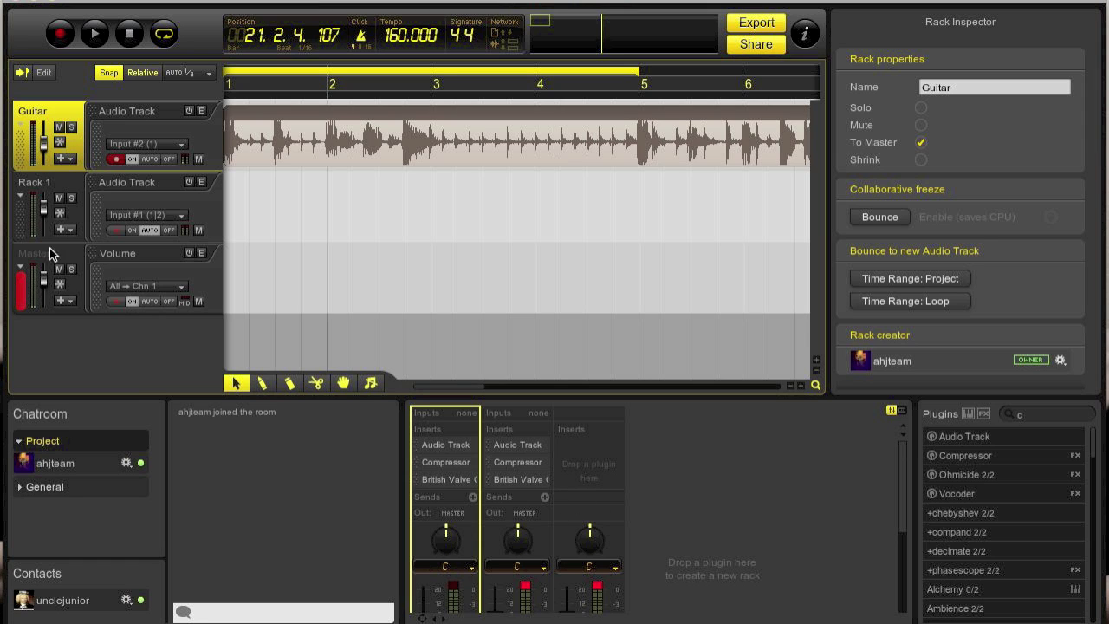
# Disarm the Guitar track and turn its monitoring off, and set Rack 1's audio track to Input #2 (1) and arm it for recording.
pyautogui.click(117, 160)
pyautogui.click(150, 160)
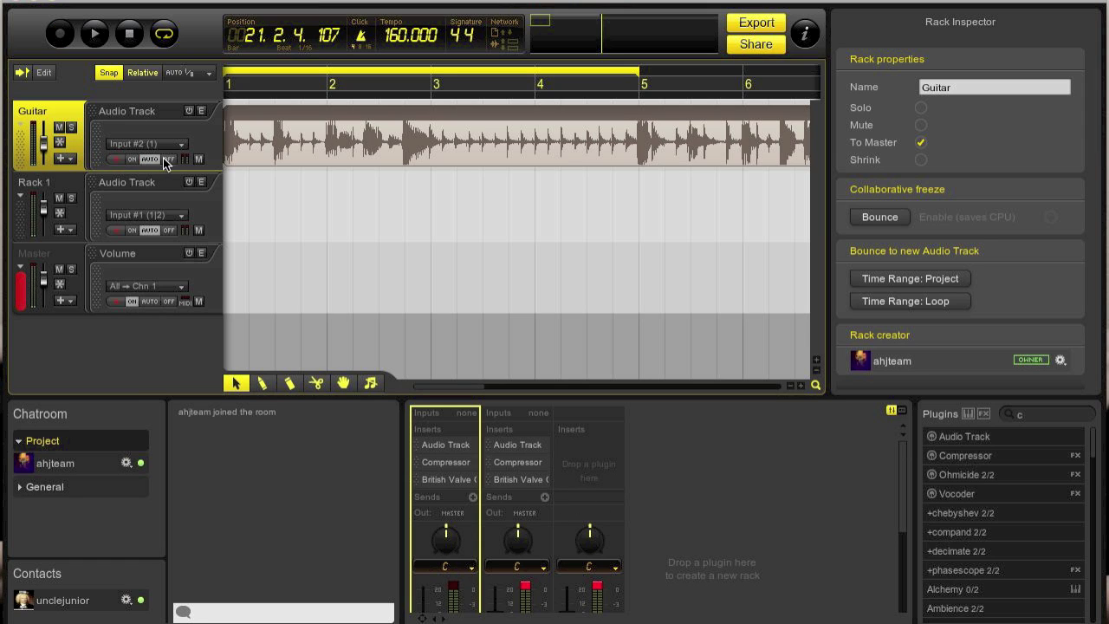
pyautogui.click(150, 218)
pyautogui.click(199, 255)
pyautogui.click(115, 230)
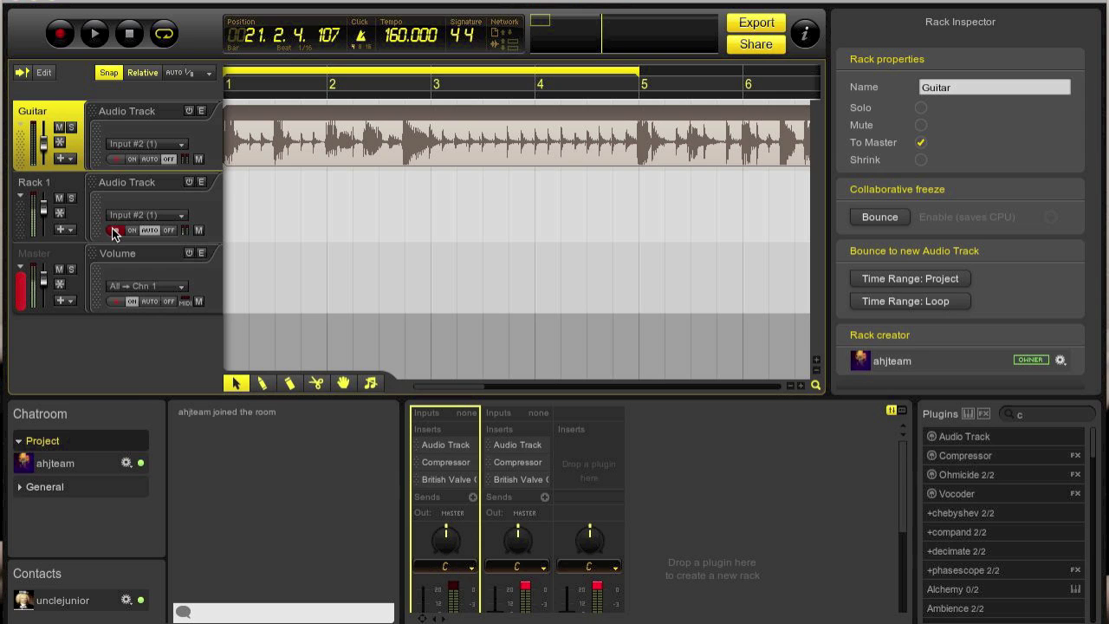
# Set Rack 1's volume to -19.7 and pan Guitar to L100 and Rack 1 to R100.
pyautogui.scroll(-3, 727, 489)
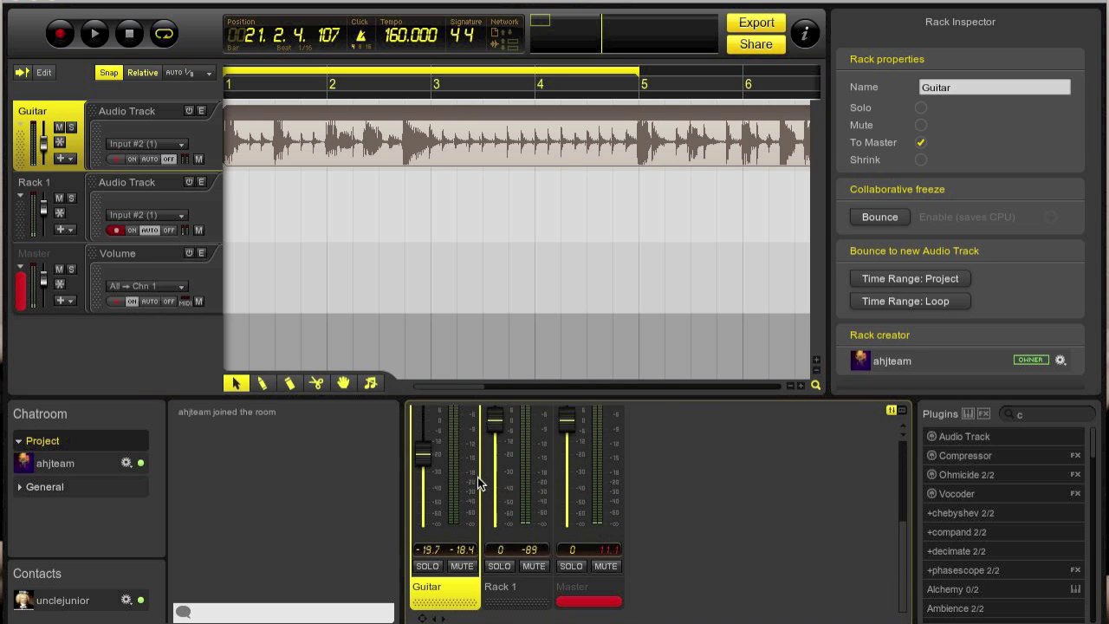
pyautogui.moveTo(495, 425); pyautogui.dragTo(499, 468)
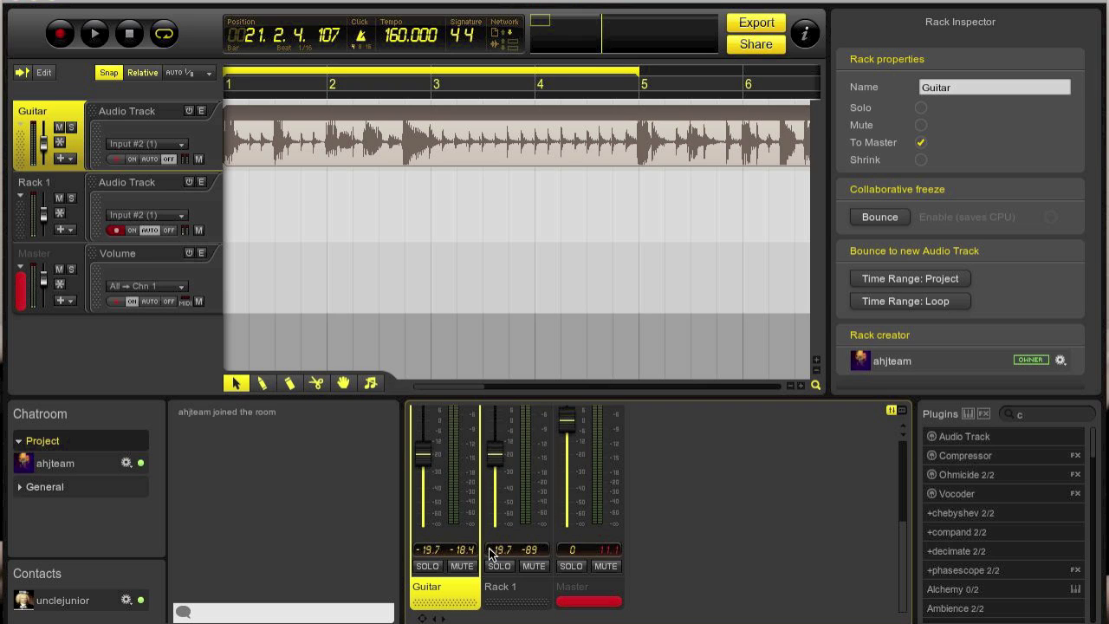
pyautogui.scroll(2, 708, 545)
pyautogui.moveTo(443, 416); pyautogui.dragTo(442, 468)
pyautogui.moveTo(517, 415); pyautogui.dragTo(511, 342)
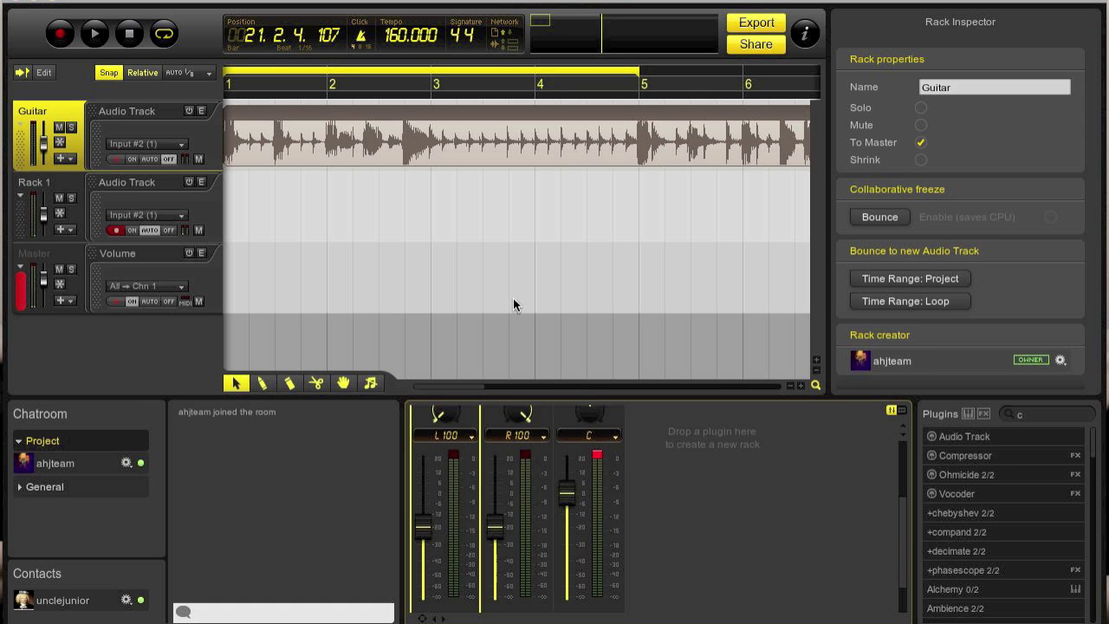
# Record a second guitar take on Rack 1 from bar 1 past bar 21 and trim its end back to bar 21.
pyautogui.press('Return')
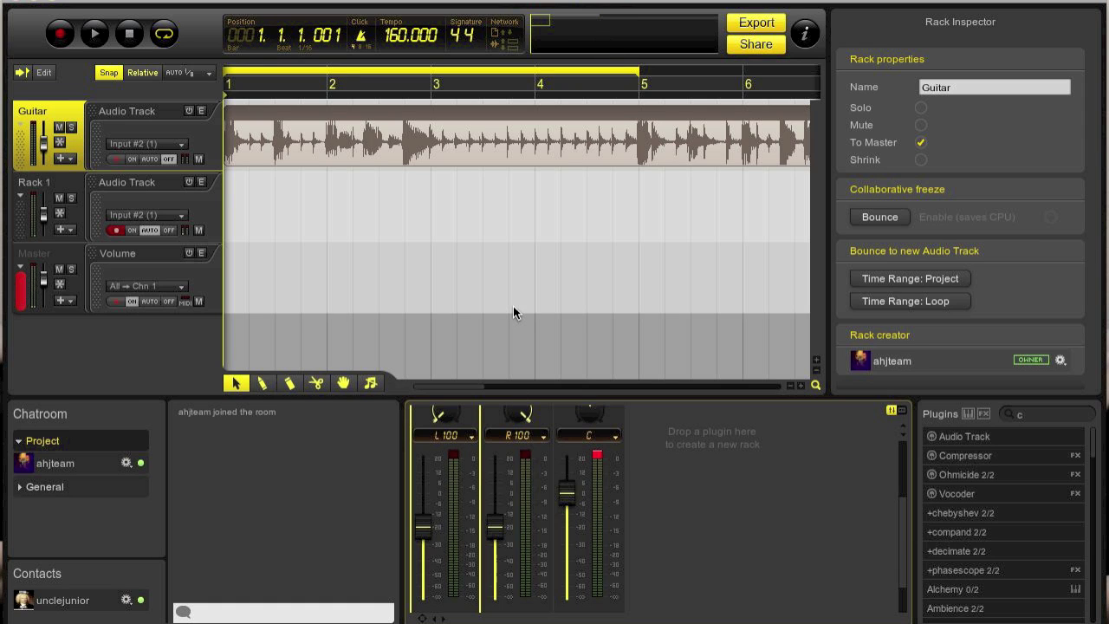
pyautogui.press('r')
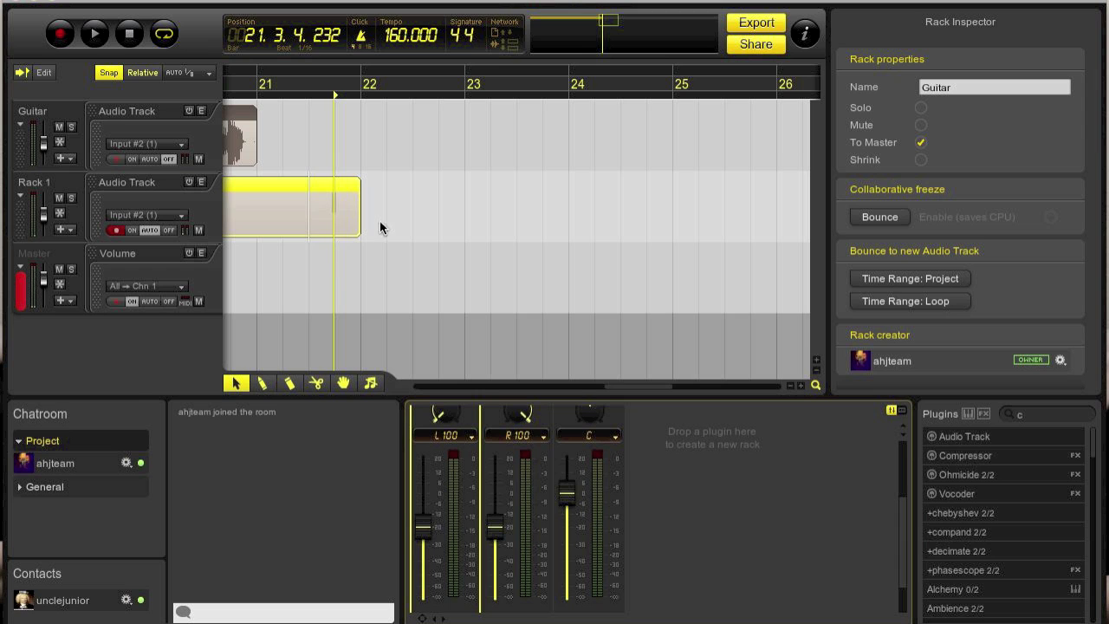
pyautogui.moveTo(354, 203); pyautogui.dragTo(254, 208)
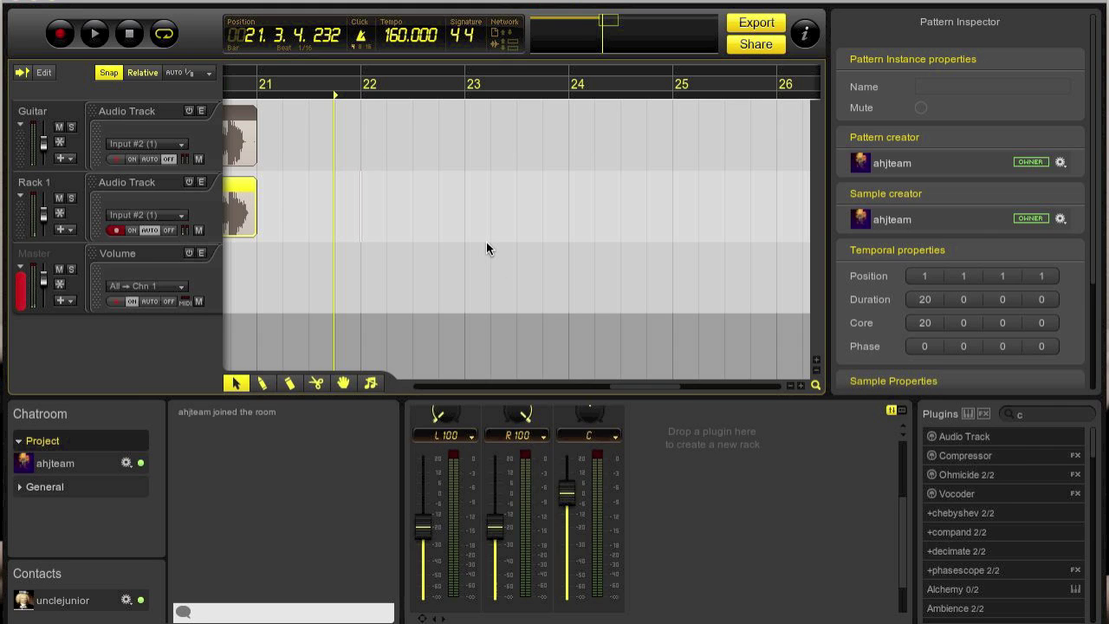
# Select both guitar patterns and loop-extend them together to a duration of 40 bars.
pyautogui.scroll(-5, 486, 249)
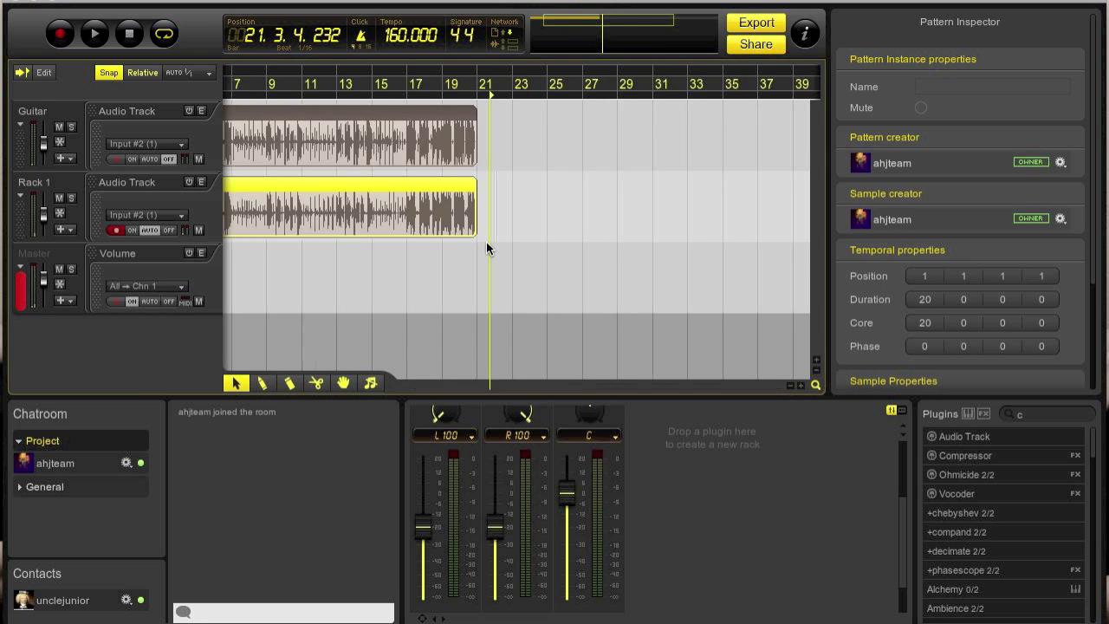
pyautogui.scroll(-1, 486, 249)
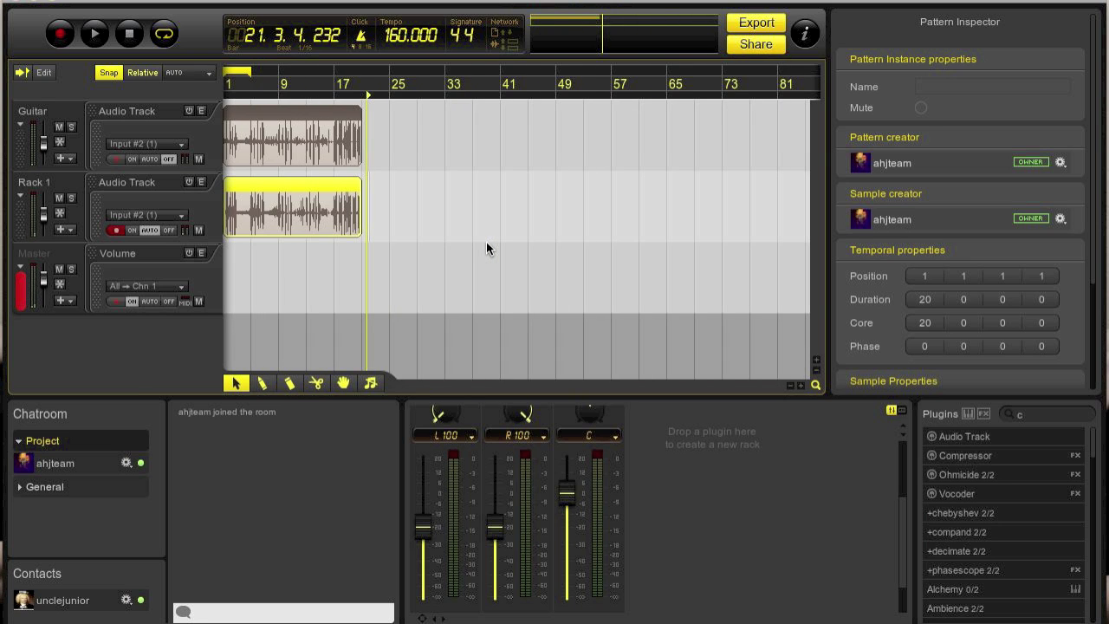
pyautogui.scroll(3, 486, 249)
pyautogui.scroll(-3, 486, 248)
pyautogui.moveTo(435, 149); pyautogui.dragTo(279, 231)
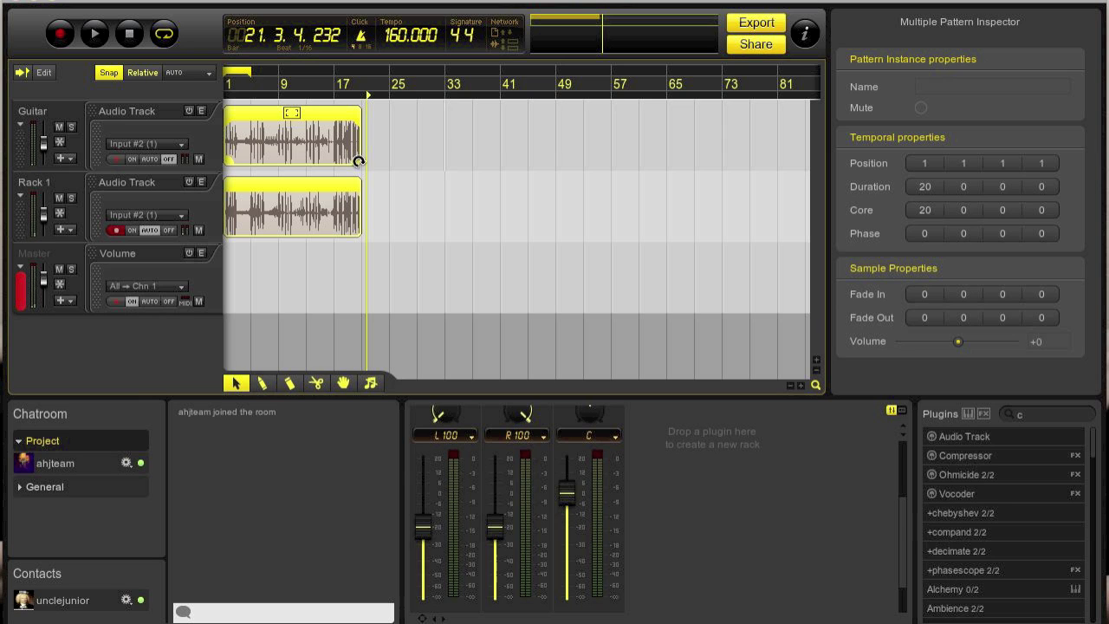
pyautogui.moveTo(359, 161); pyautogui.dragTo(505, 177)
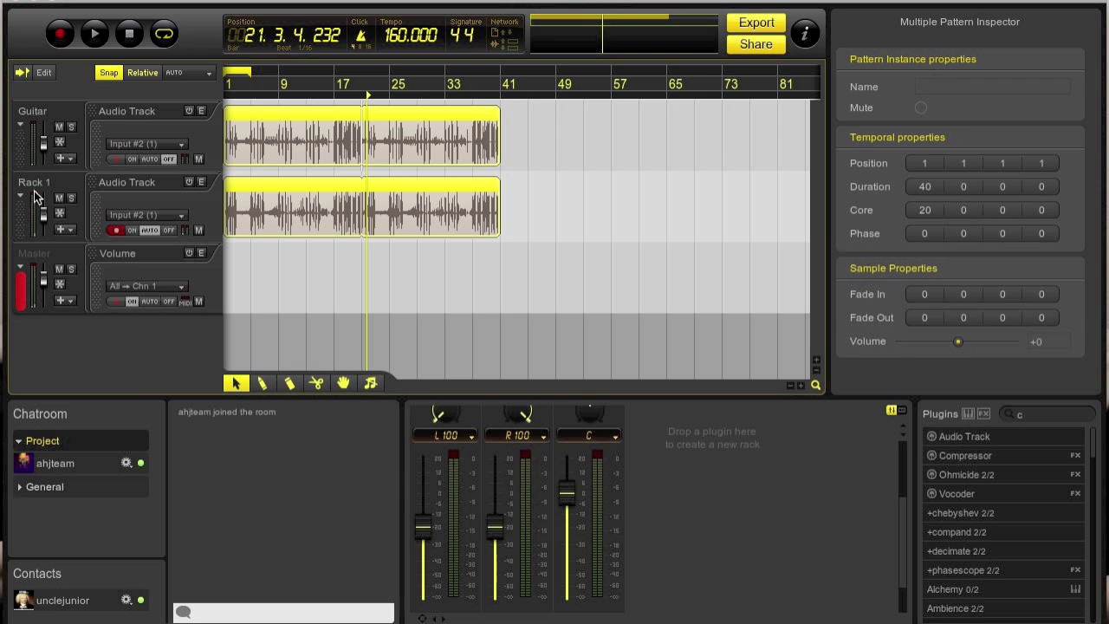
# Rename the first guitar rack Guitar L and the second one Guitar R.
pyautogui.click(38, 184)
pyautogui.write('Guitar')
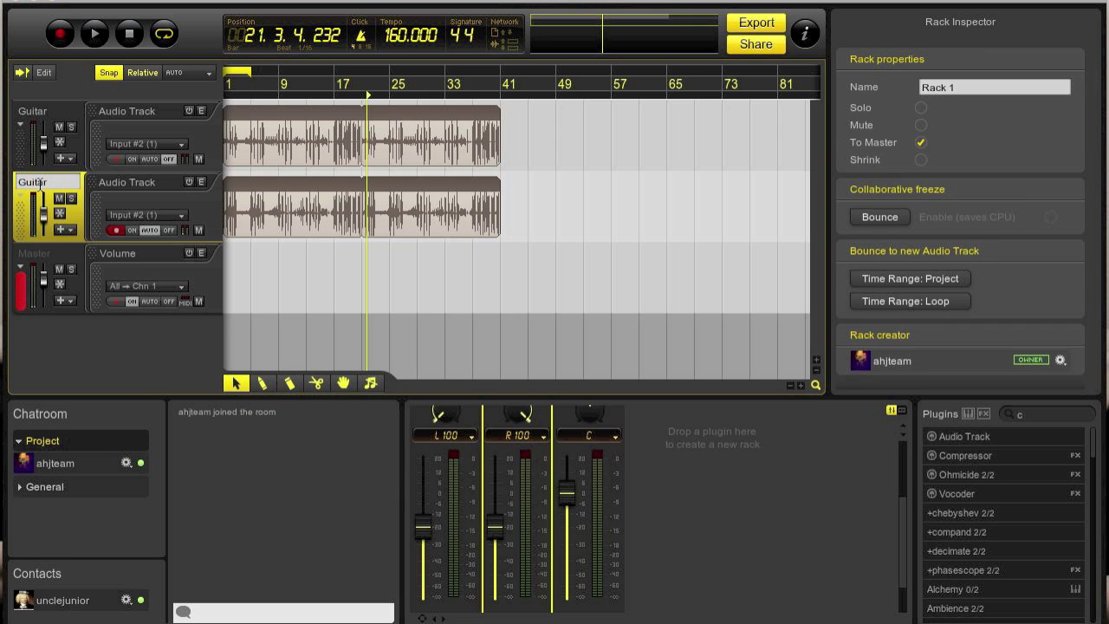
pyautogui.press('Return')
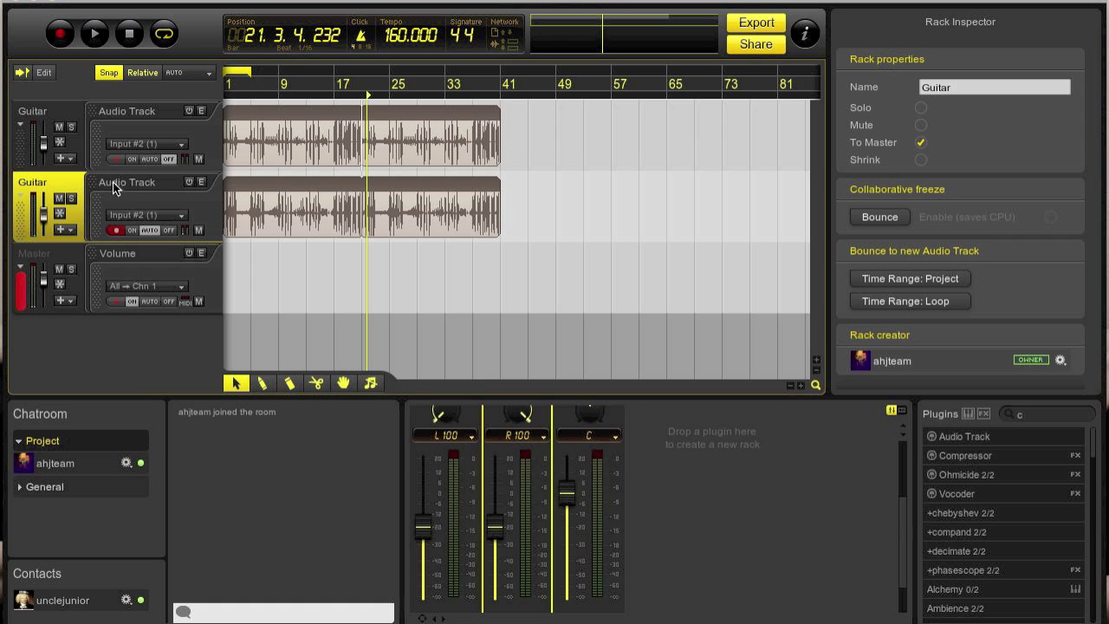
pyautogui.click(64, 118)
pyautogui.write('L')
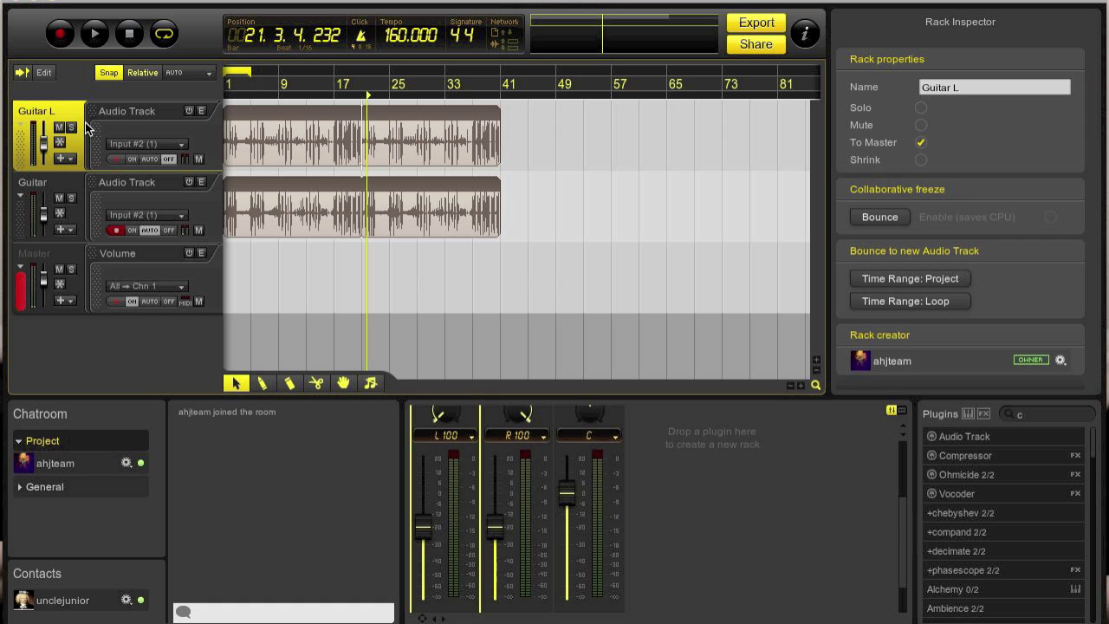
pyautogui.click(52, 182)
pyautogui.write('R')
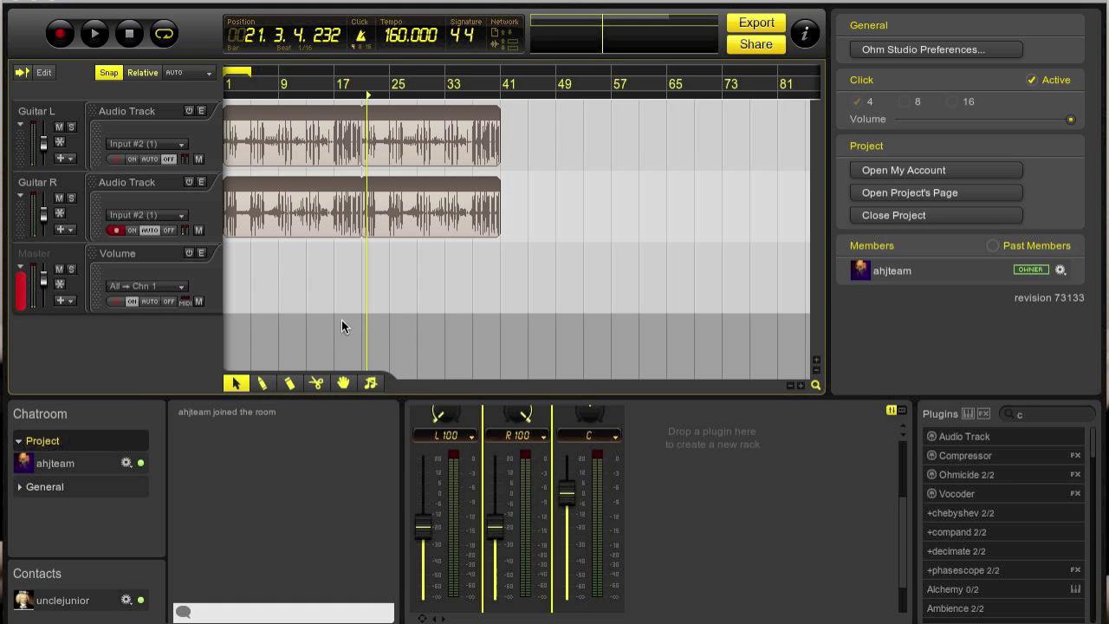
pyautogui.click(59, 183)
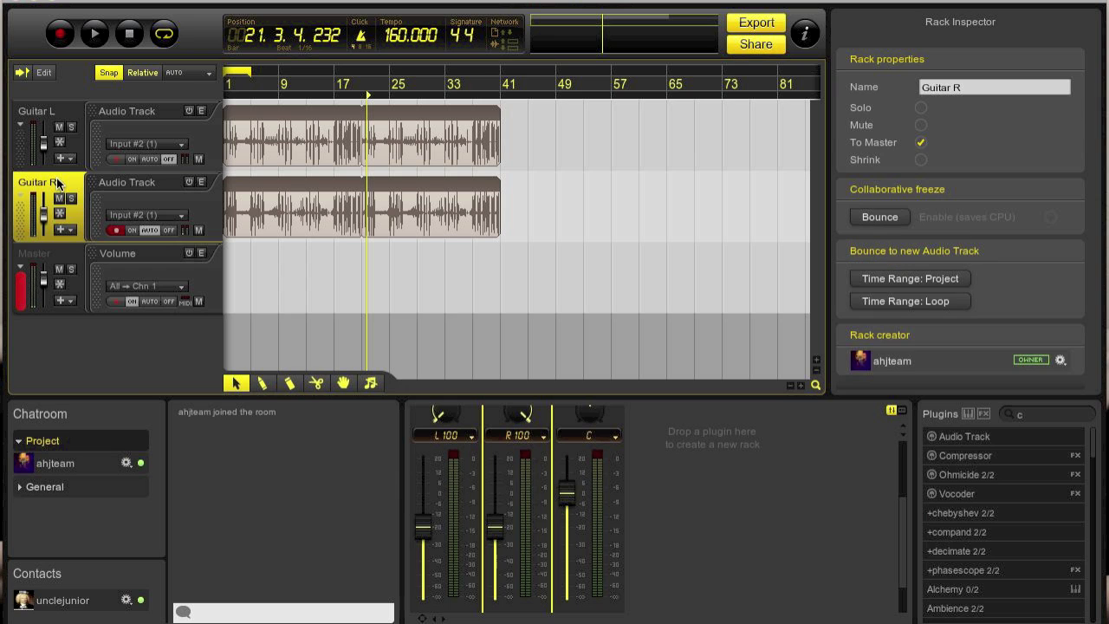
pyautogui.click(65, 338)
# Search the plugins for "kore", add the Kore Player instrument as a new rack above Master, and name the rack Kore.
pyautogui.click(1050, 417)
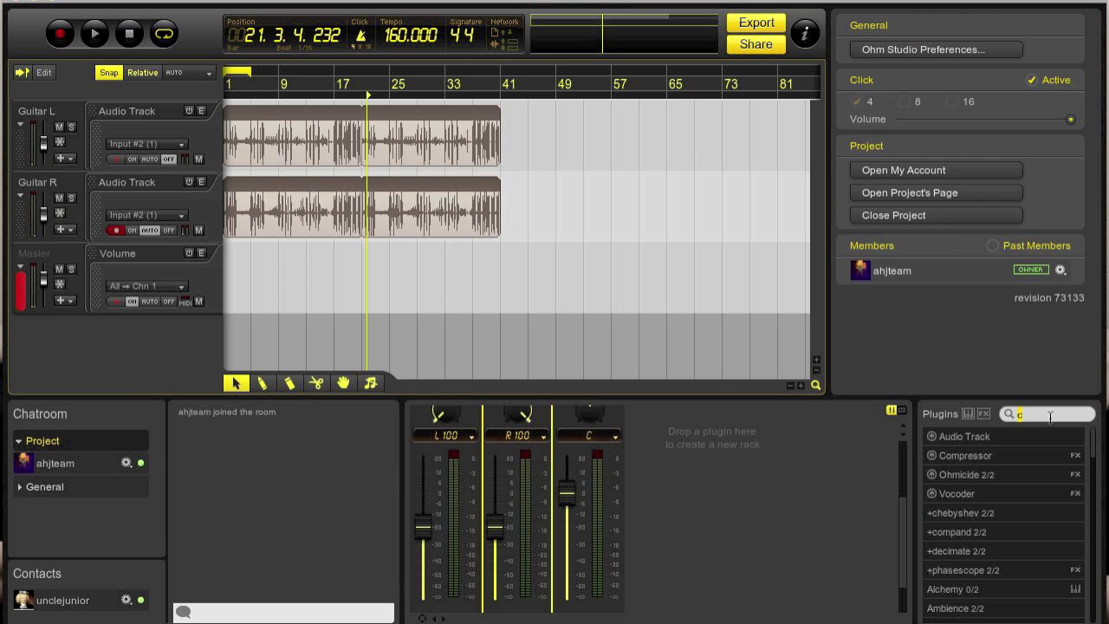
pyautogui.press('BackSpace')
pyautogui.write('kore')
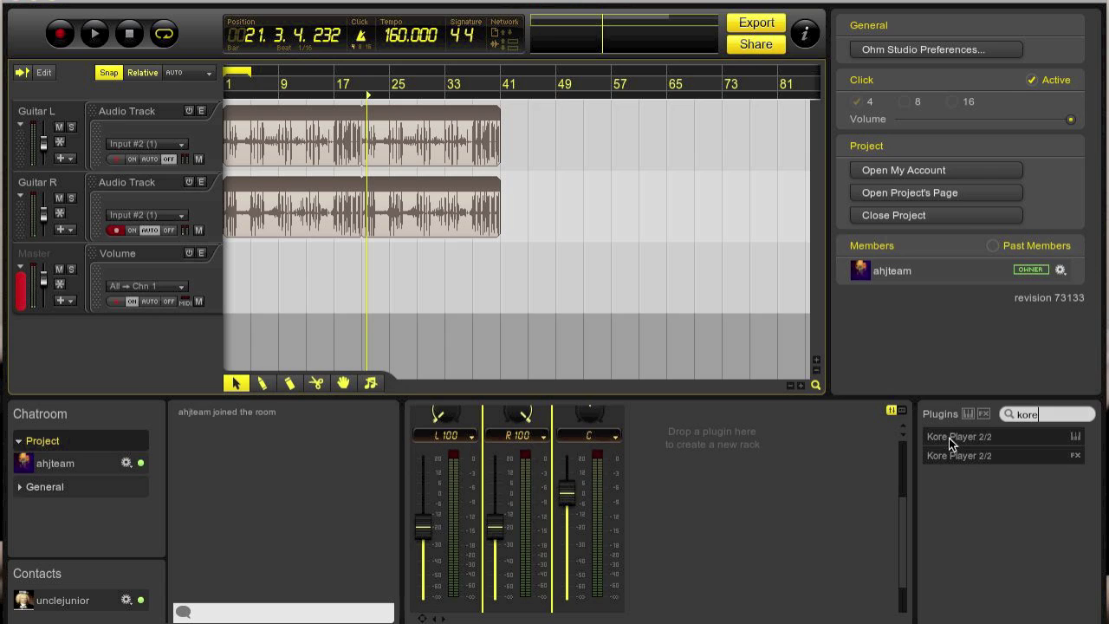
pyautogui.moveTo(949, 438); pyautogui.dragTo(563, 479)
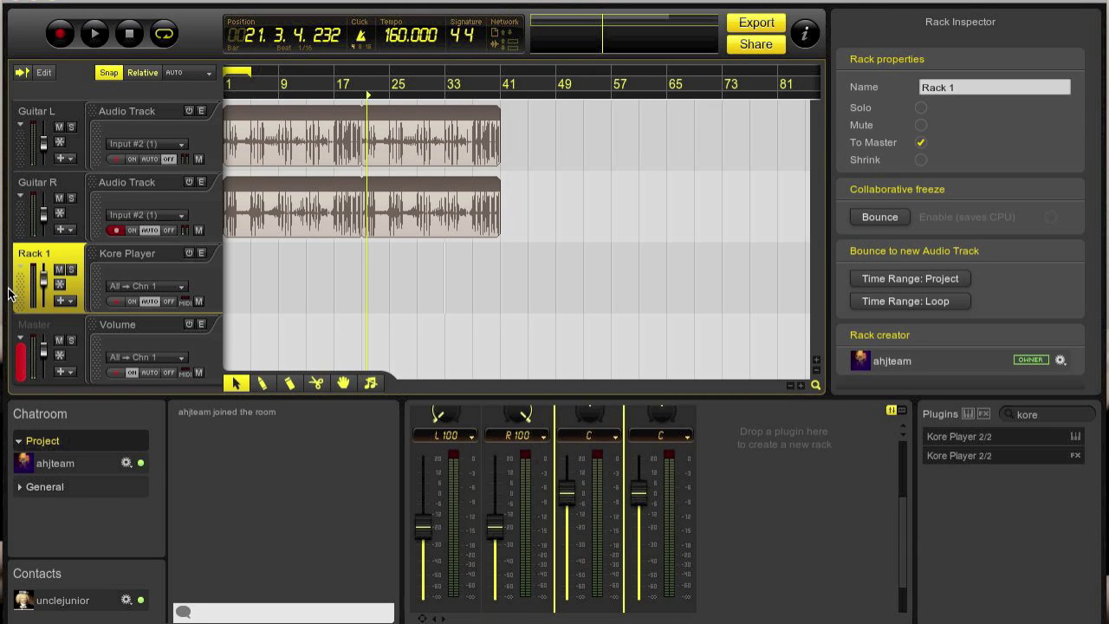
pyautogui.doubleClick(47, 253)
pyautogui.write('Kore')
pyautogui.press('Return')
# Load the Bass preset The Butcher in the Kore rack's Kore Player and close the plugin window.
pyautogui.scroll(3, 736, 508)
pyautogui.moveTo(591, 443)
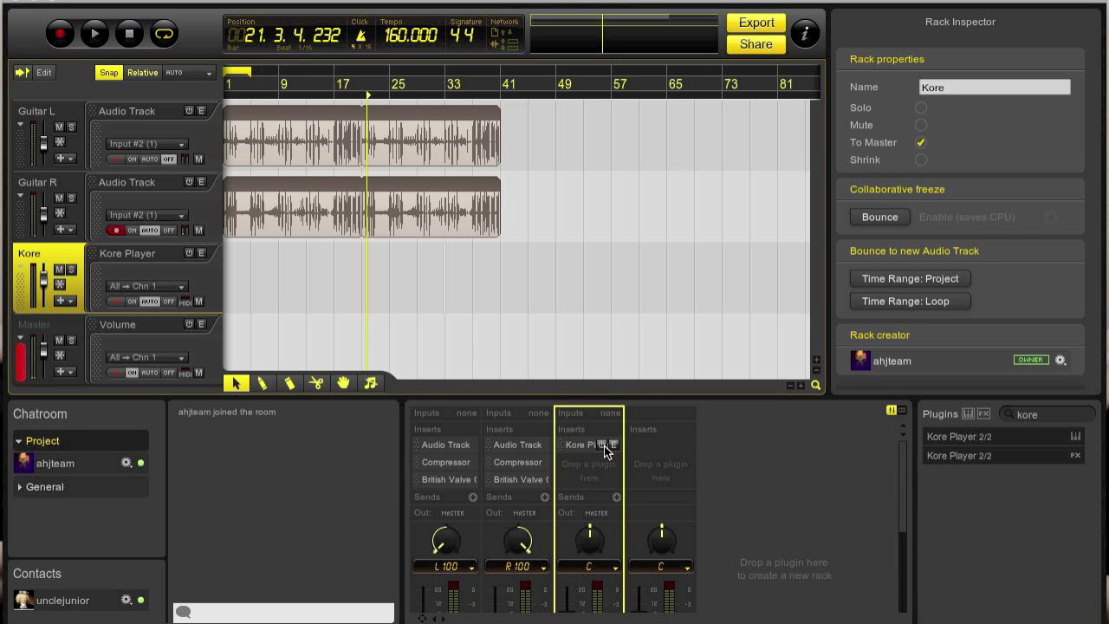
pyautogui.click(602, 445)
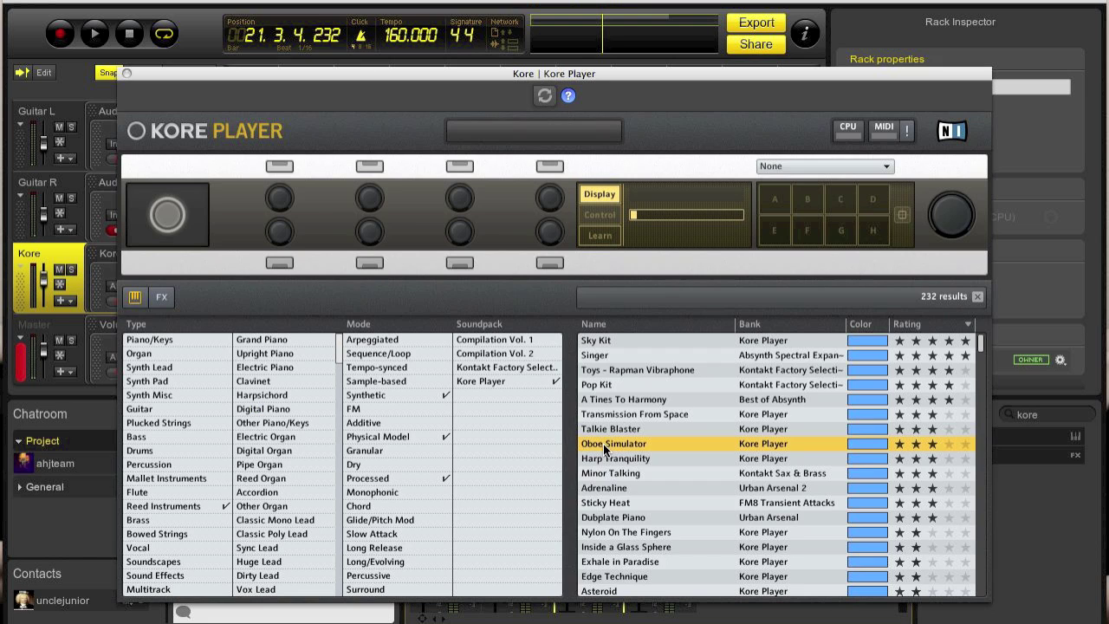
pyautogui.moveTo(215, 78); pyautogui.dragTo(345, 514)
pyautogui.click(602, 444)
pyautogui.moveTo(532, 533); pyautogui.dragTo(375, 36)
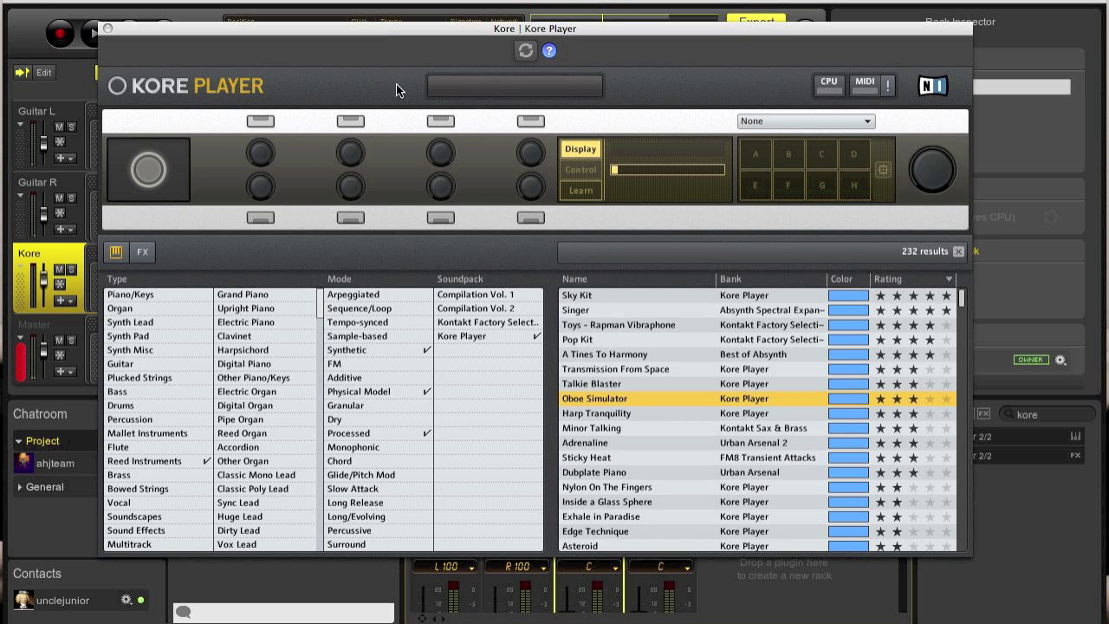
pyautogui.click(121, 392)
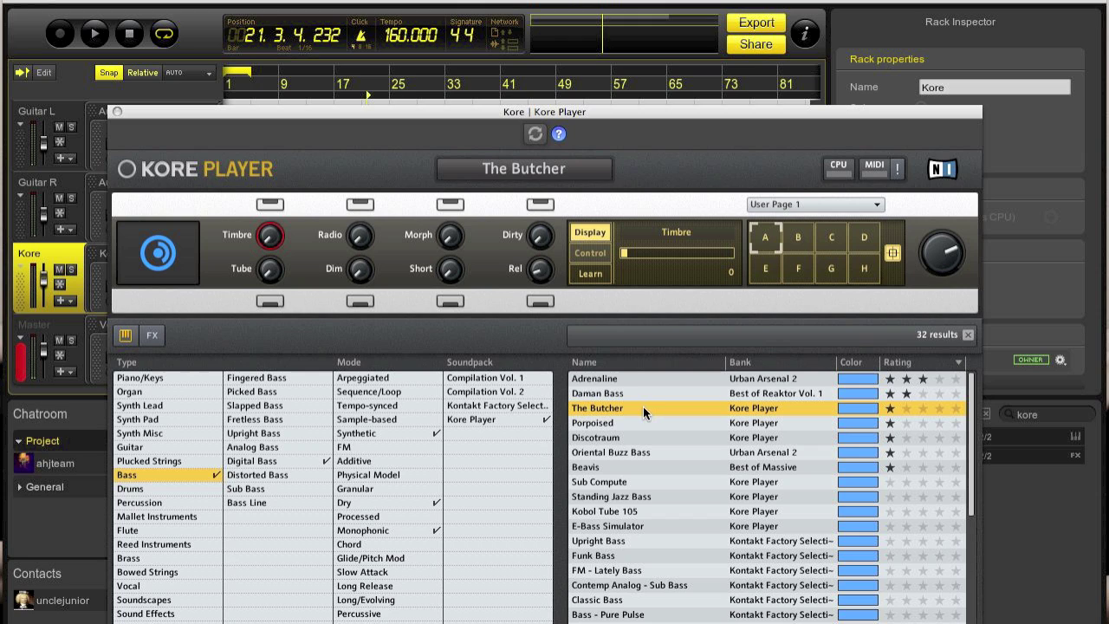
pyautogui.click(117, 112)
# Record a MIDI bass take on the armed Kore Player track from bar 1 and stop it in bar 18.
pyautogui.press('r')
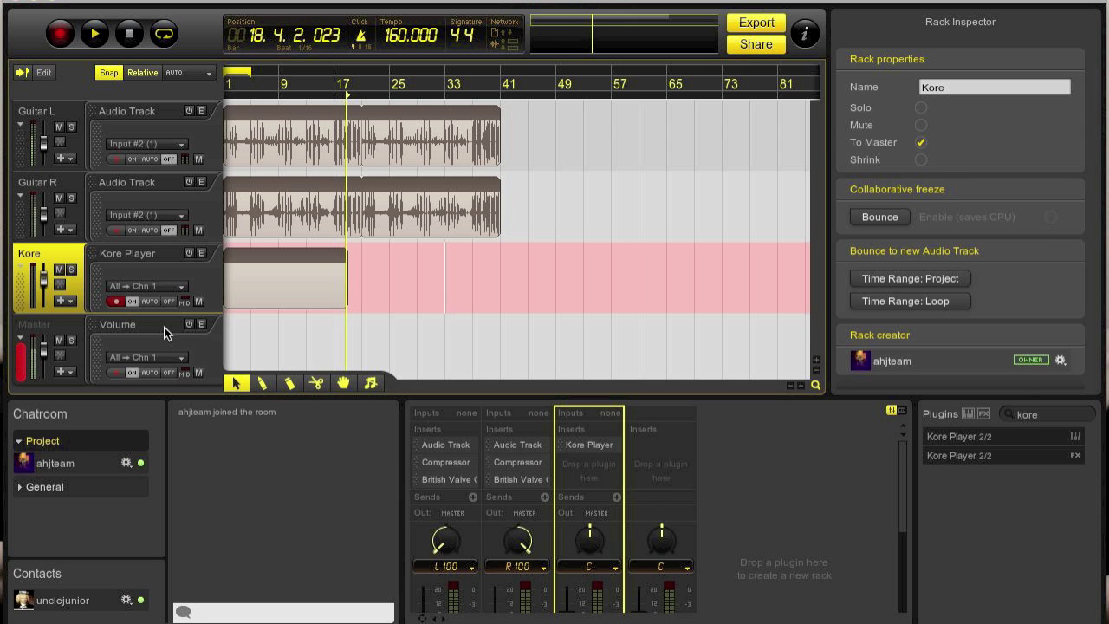
pyautogui.press('space')
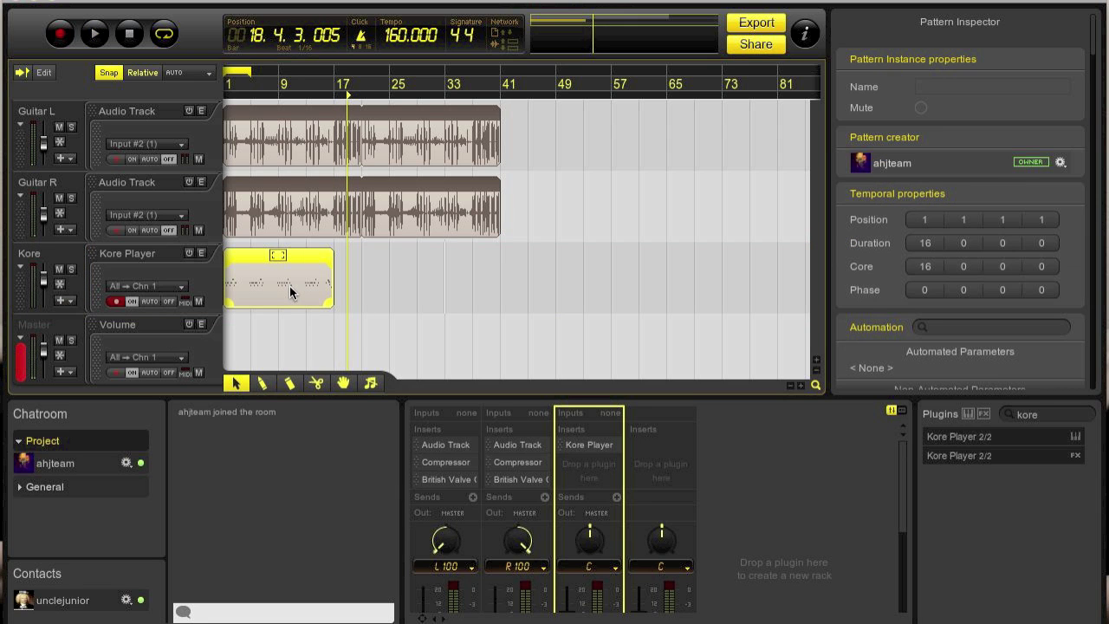
pyautogui.click(438, 288)
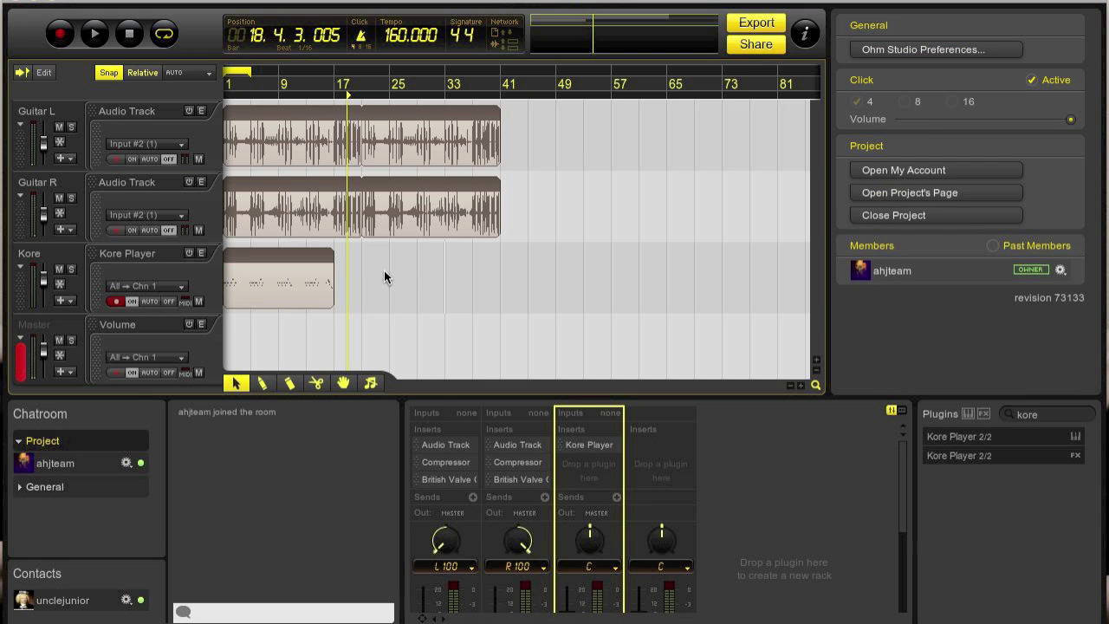
# Set the Kore Player track's size to Huge and zoom in on the track to show its notes in edit mode.
pyautogui.click(62, 258)
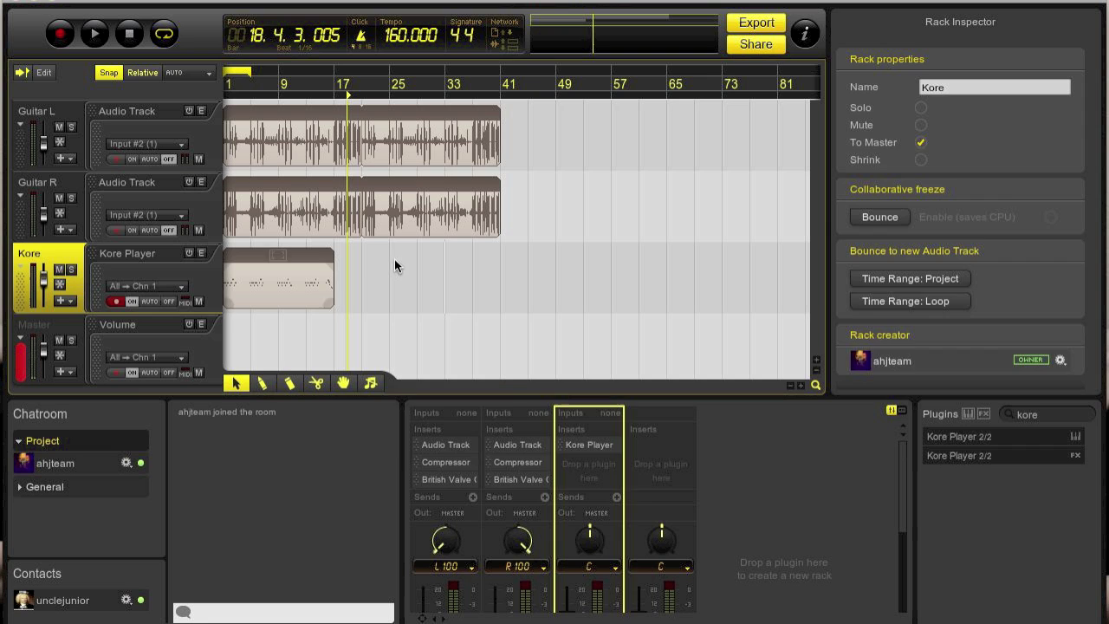
pyautogui.rightClick(375, 267)
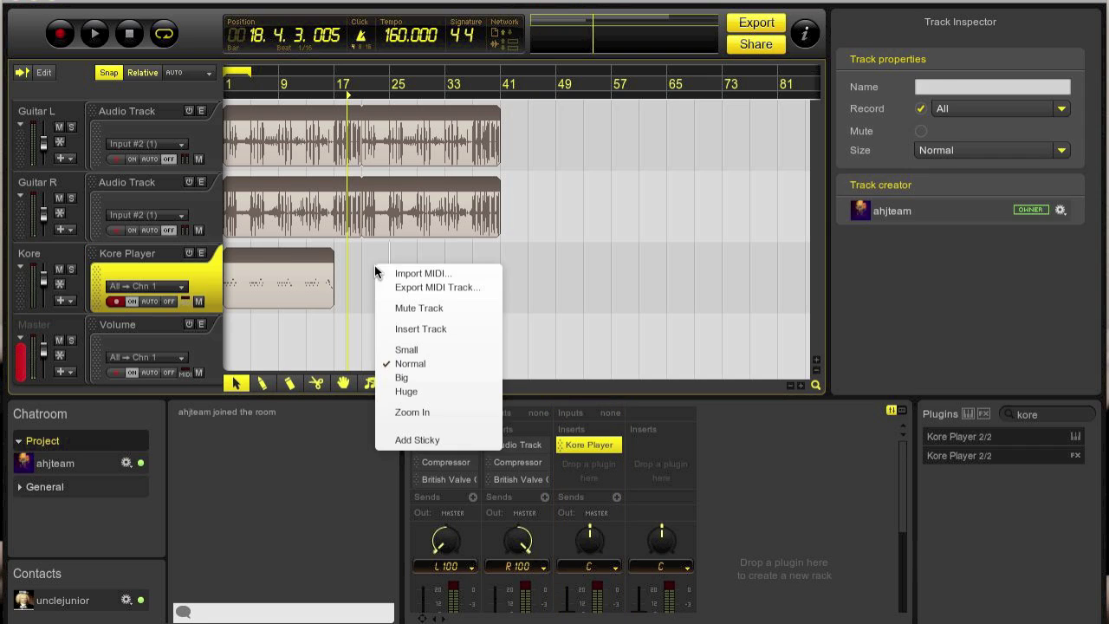
pyautogui.click(437, 393)
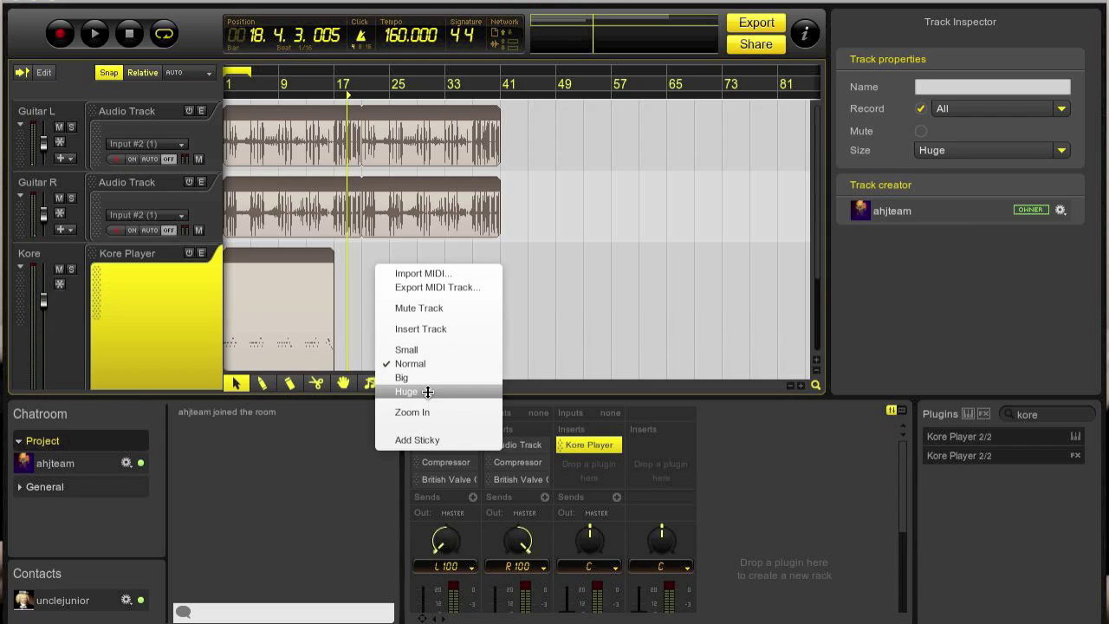
pyautogui.rightClick(389, 305)
pyautogui.click(471, 449)
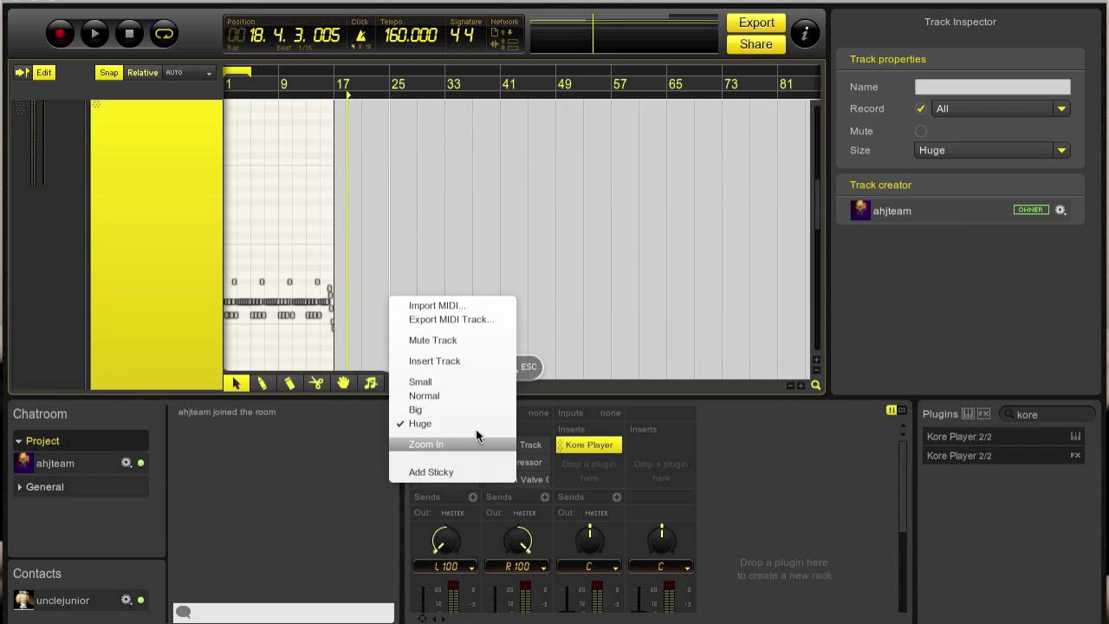
# Examine the timing and pitches of the notes in the opening bars of the Kore Player MIDI take.
pyautogui.click(799, 382)
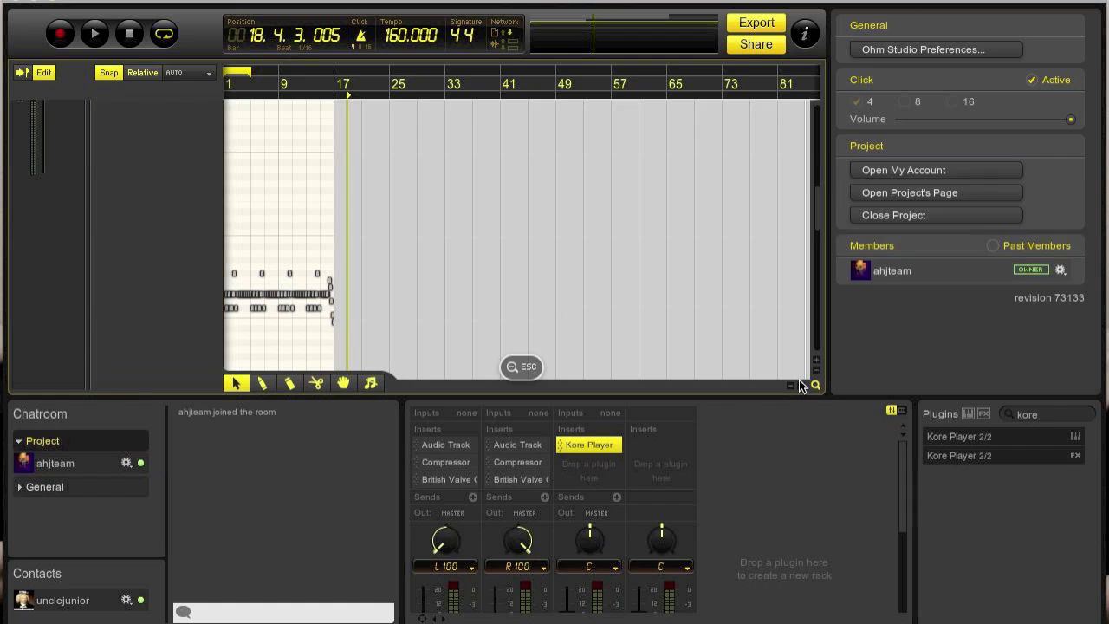
pyautogui.click(802, 385)
pyautogui.click(803, 385)
pyautogui.click(803, 385)
pyautogui.click(803, 384)
pyautogui.moveTo(711, 386); pyautogui.dragTo(408, 379)
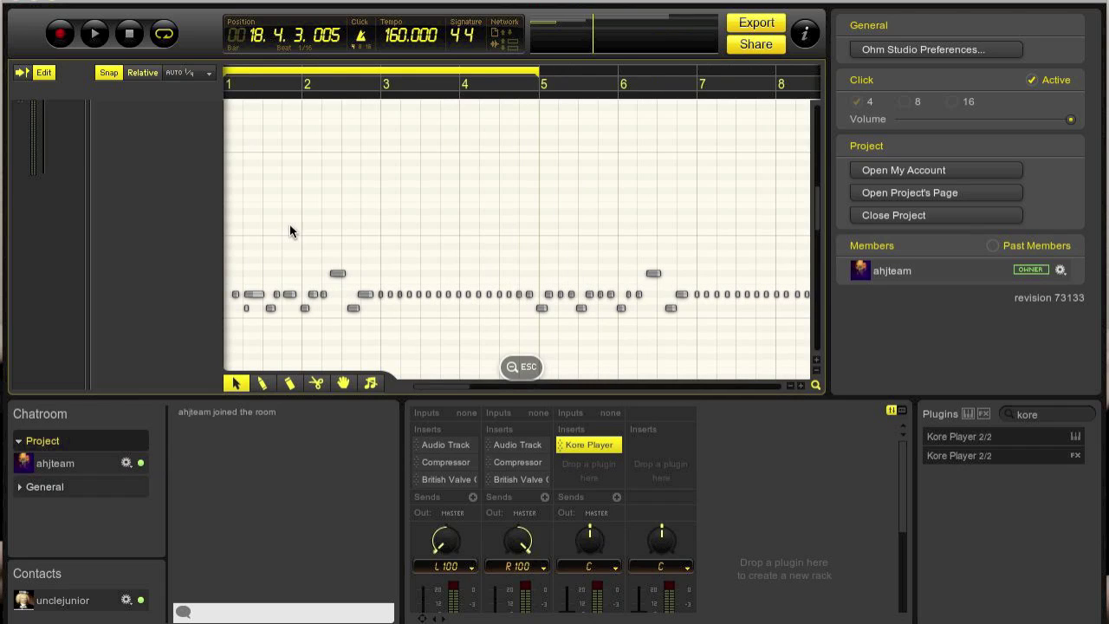
pyautogui.click(197, 232)
pyautogui.scroll(2, 210, 218)
pyautogui.scroll(-3, 210, 226)
pyautogui.rightClick(209, 227)
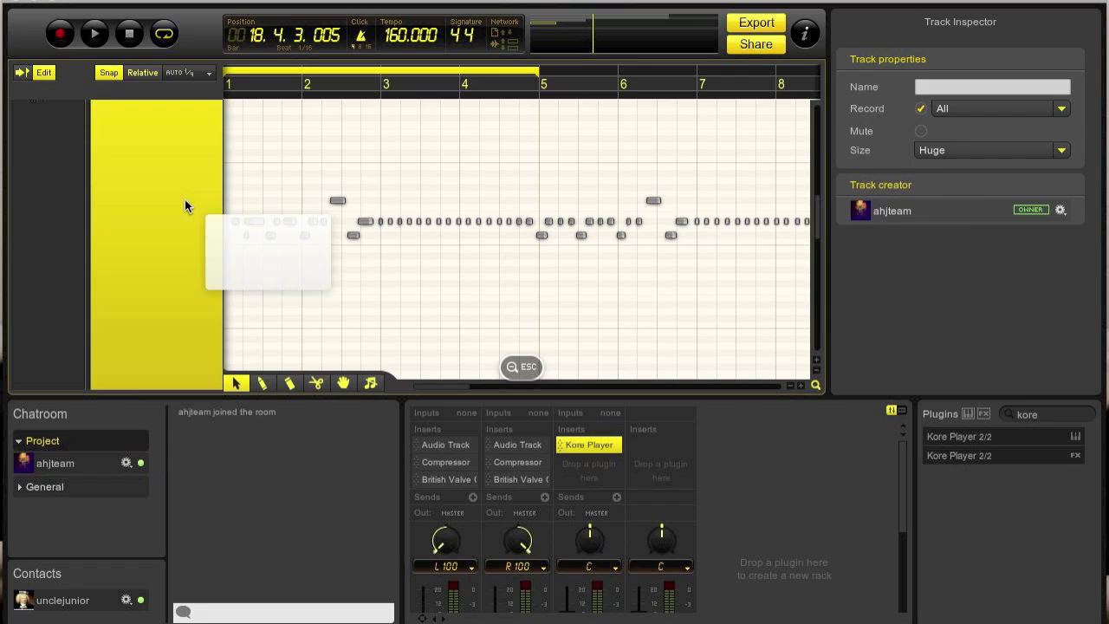
pyautogui.rightClick(282, 171)
pyautogui.click(273, 166)
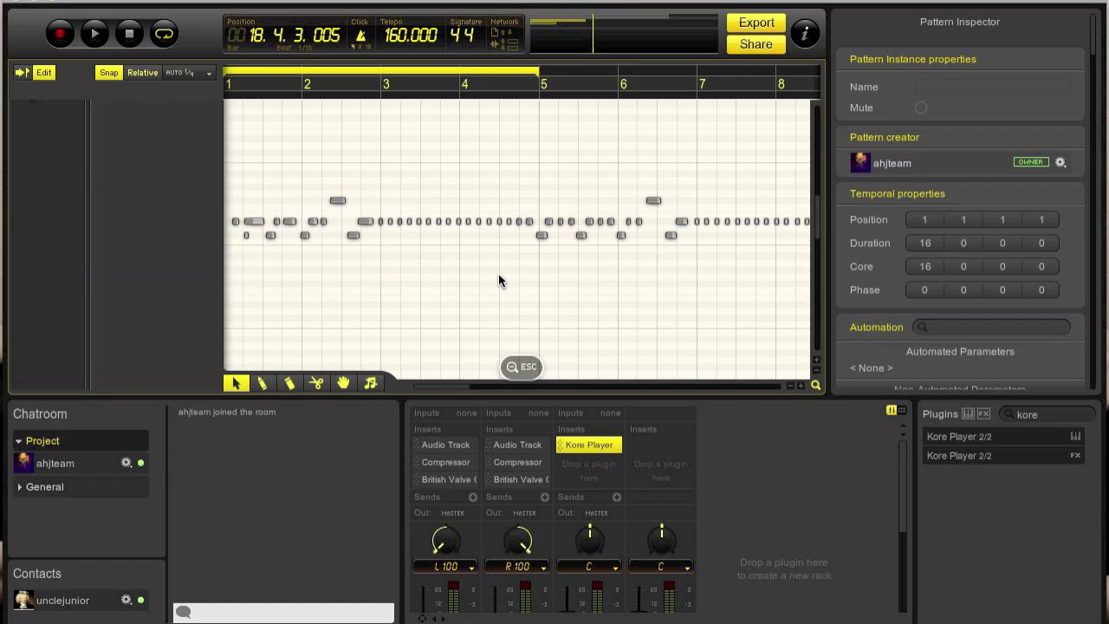
pyautogui.click(621, 294)
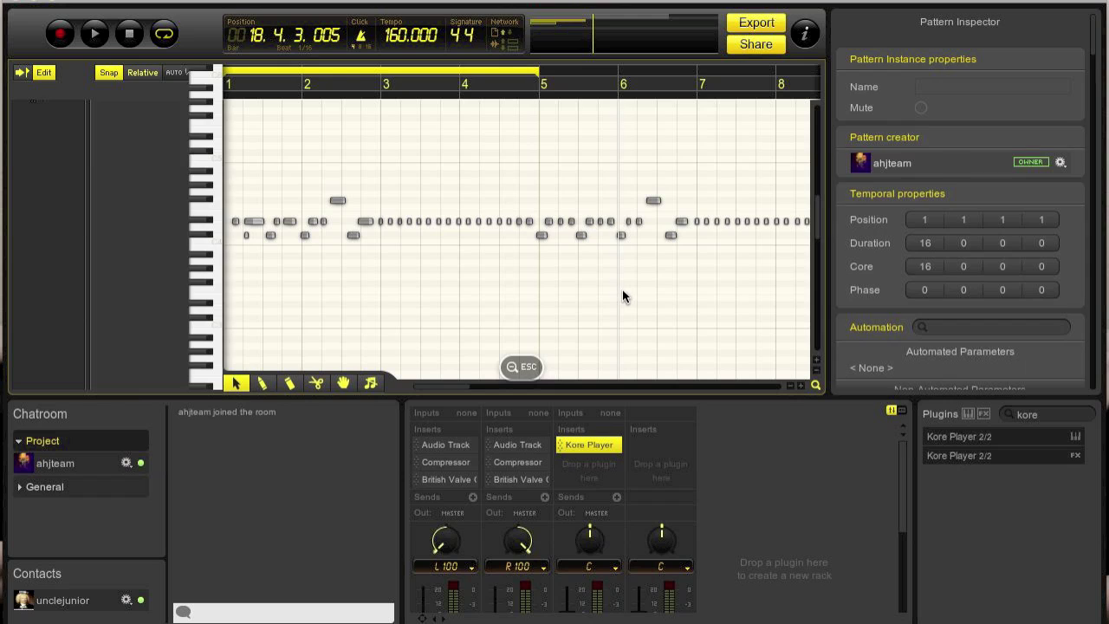
# Select all notes of the Kore Player take and transpose them down one semitone and one octave.
pyautogui.click(790, 386)
pyautogui.click(790, 386)
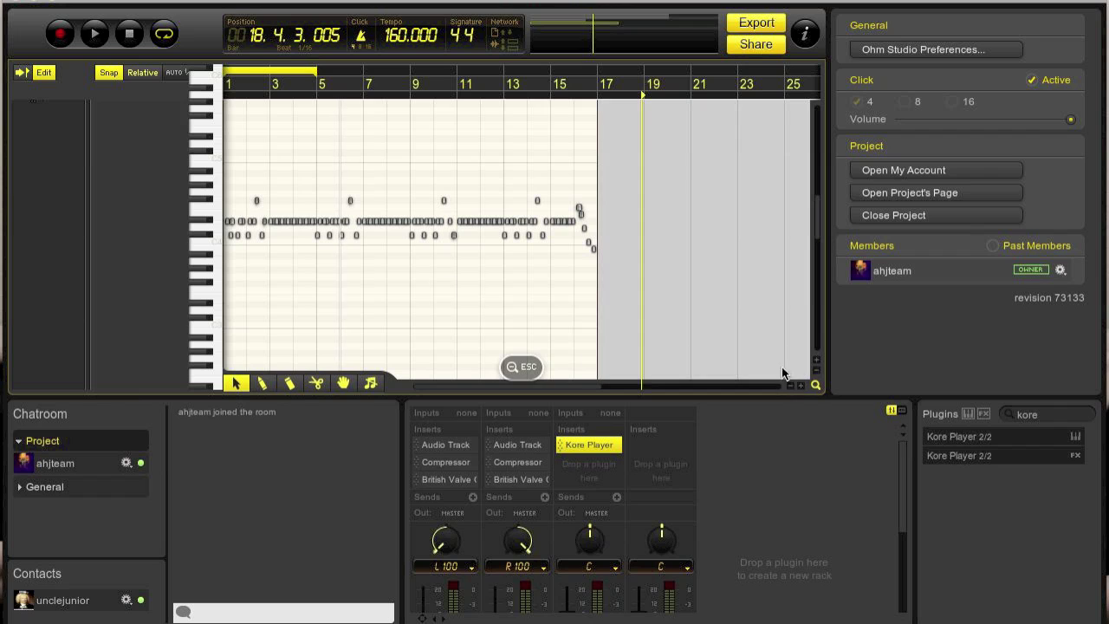
pyautogui.click(801, 387)
pyautogui.click(801, 387)
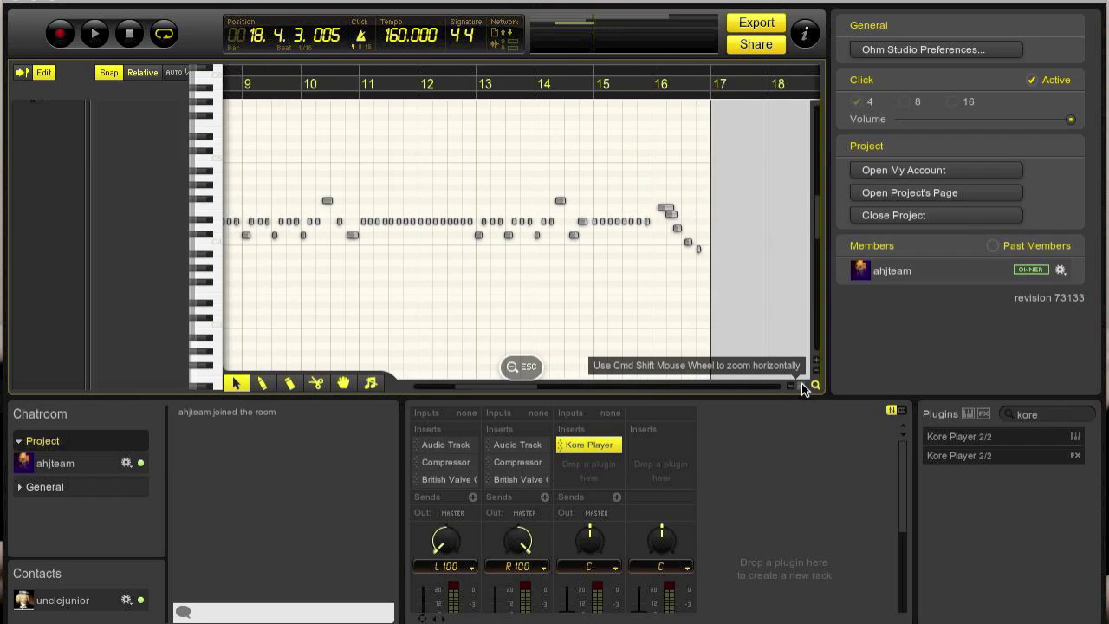
pyautogui.click(802, 387)
pyautogui.click(802, 387)
pyautogui.moveTo(499, 384); pyautogui.dragTo(512, 384)
pyautogui.moveTo(714, 168); pyautogui.dragTo(2, 321)
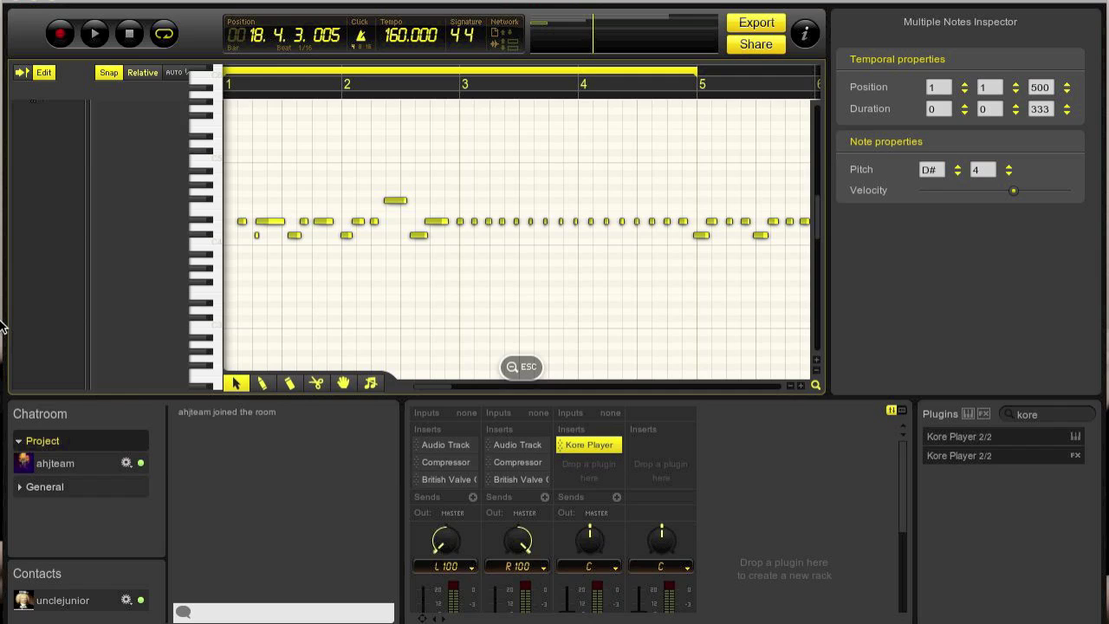
pyautogui.press('Down')
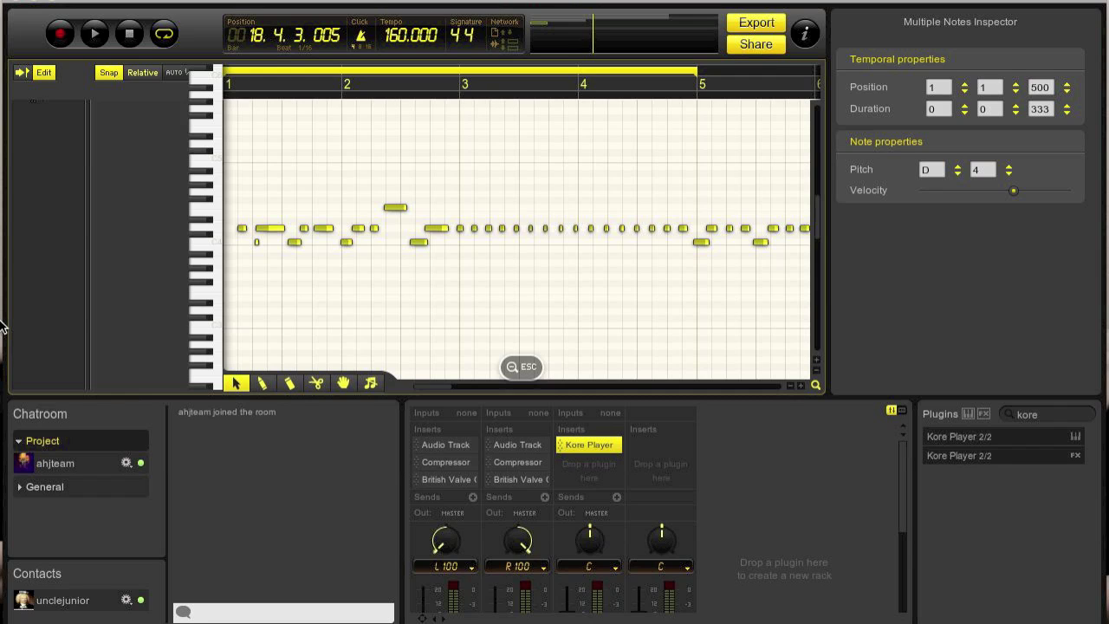
pyautogui.hotkey('shift', 'Down')
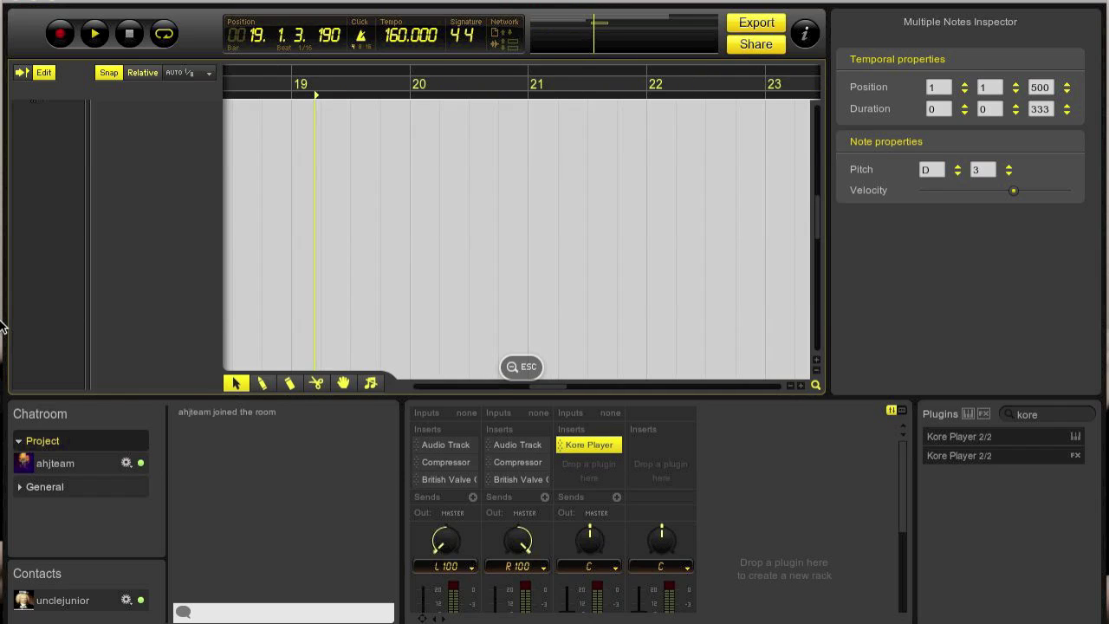
# Play back the transposed bass take from bar 1 through the final notes, and replay its first beat.
pyautogui.press('space')
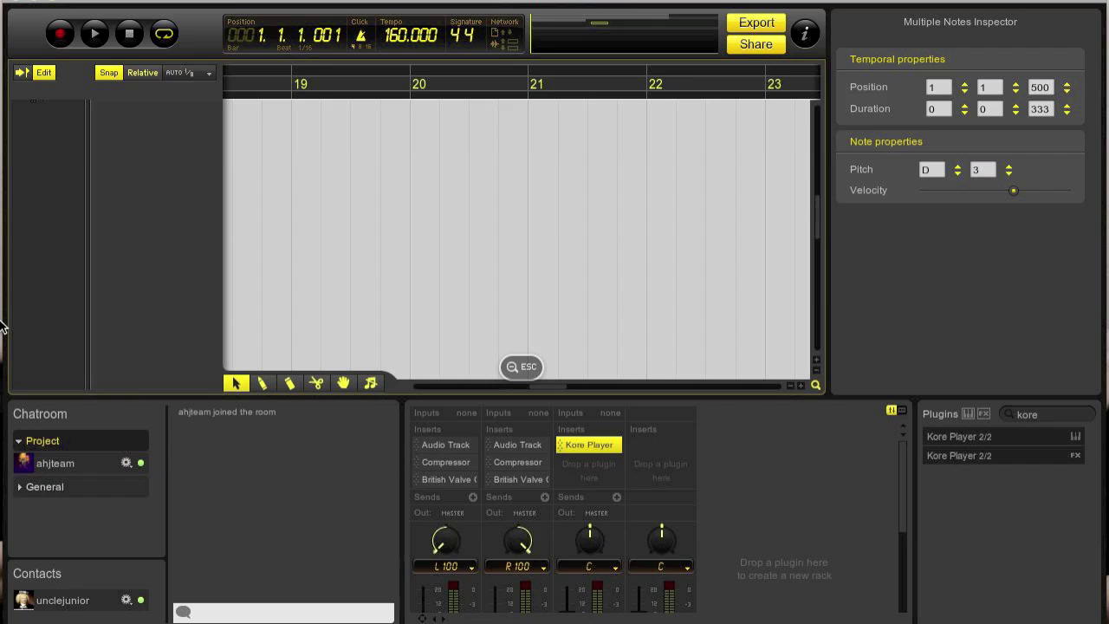
pyautogui.press('space')
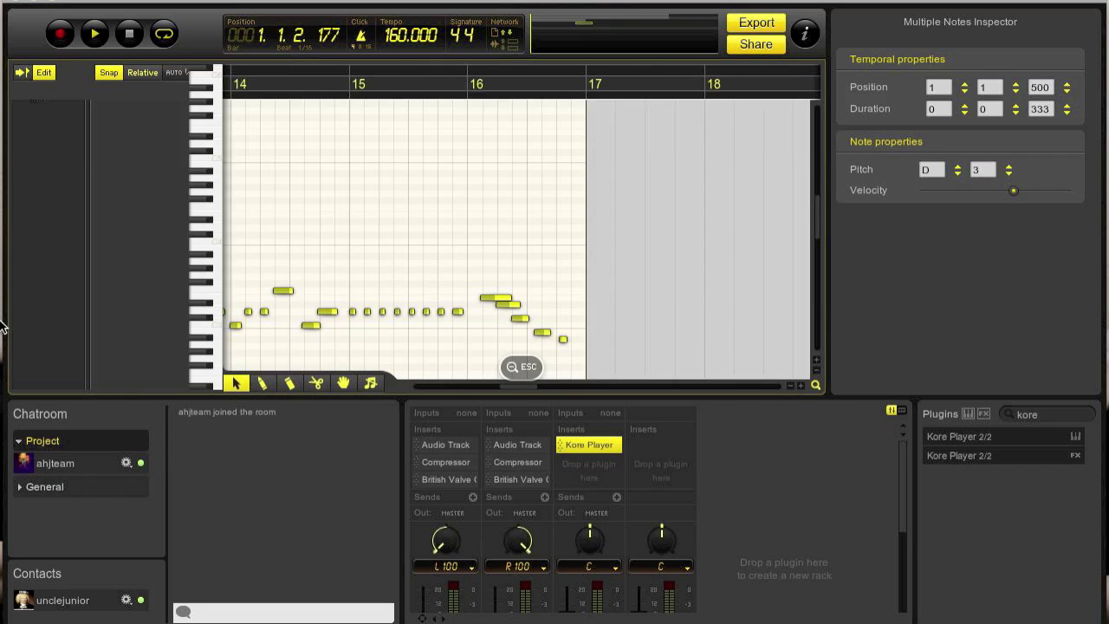
pyautogui.press('space')
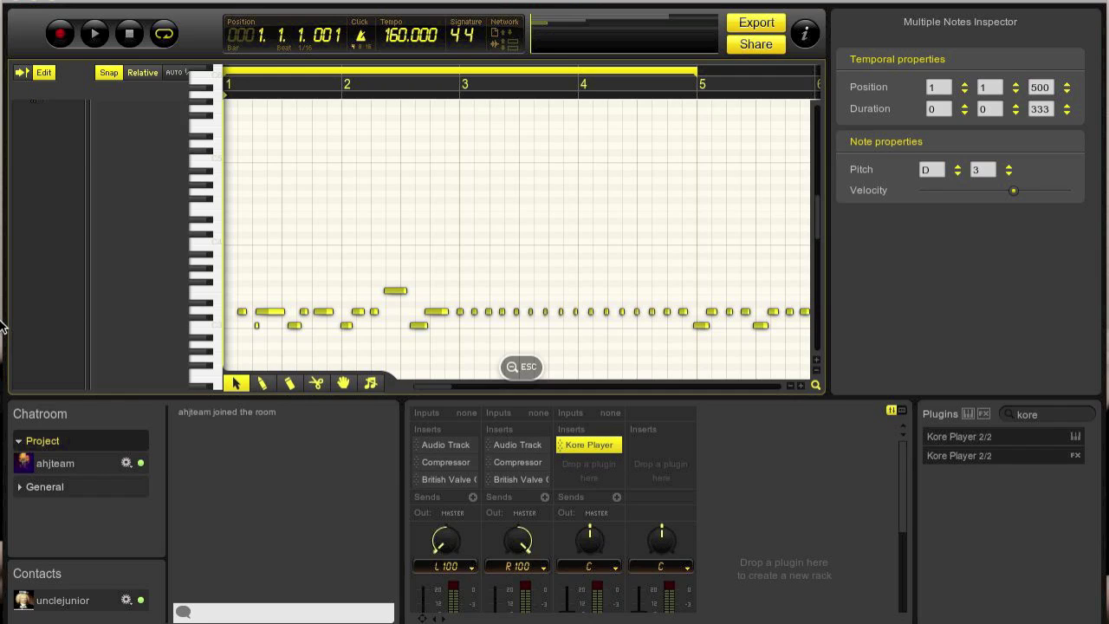
pyautogui.press('space')
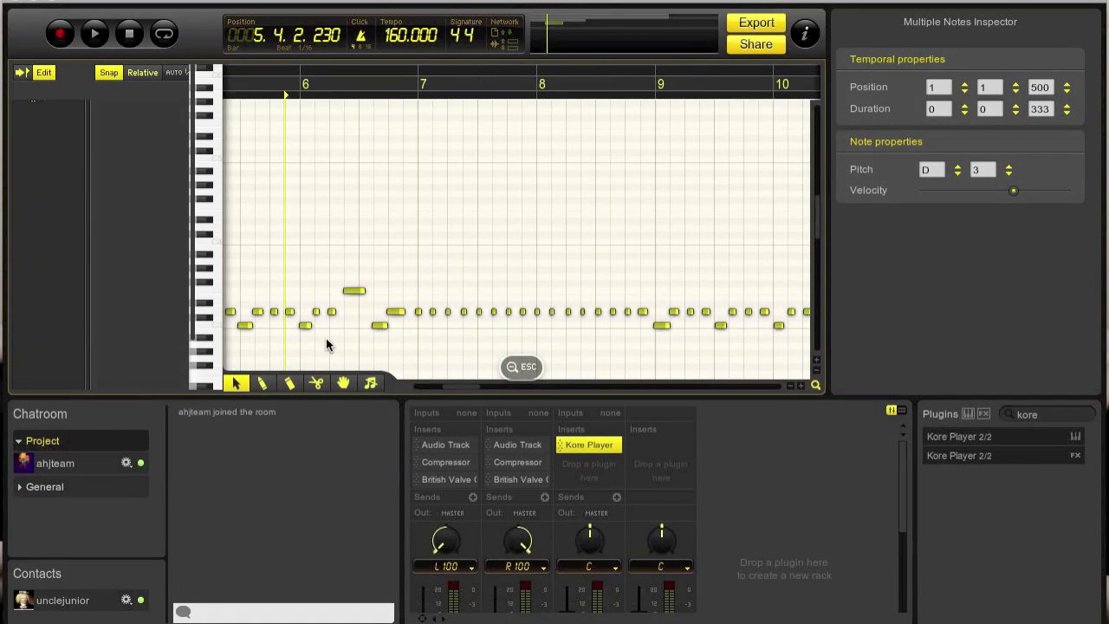
pyautogui.press('space')
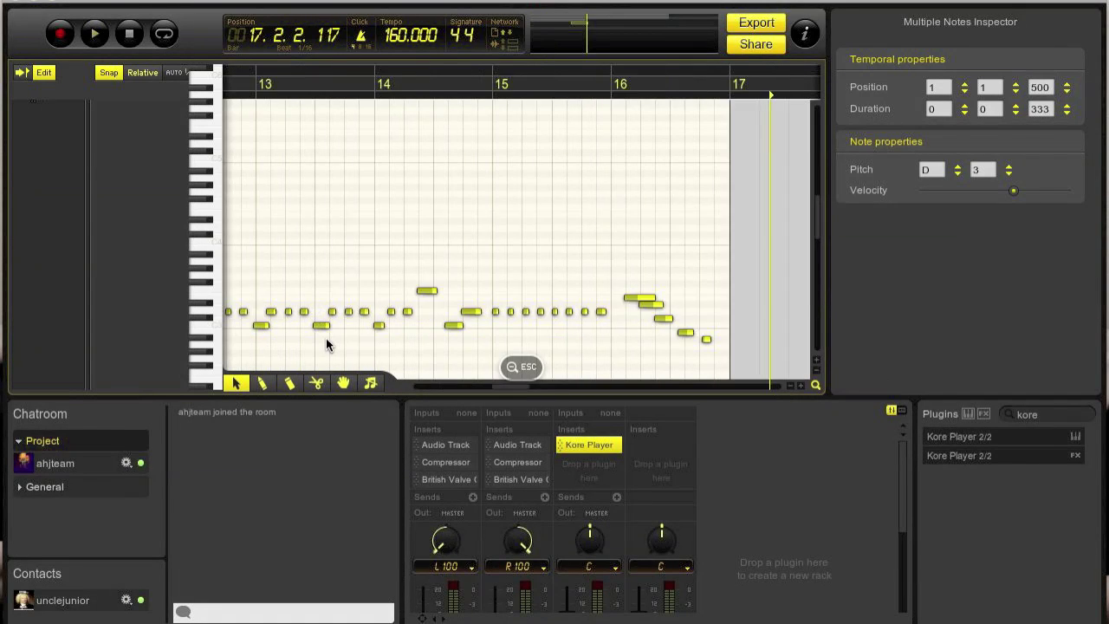
pyautogui.press('Return')
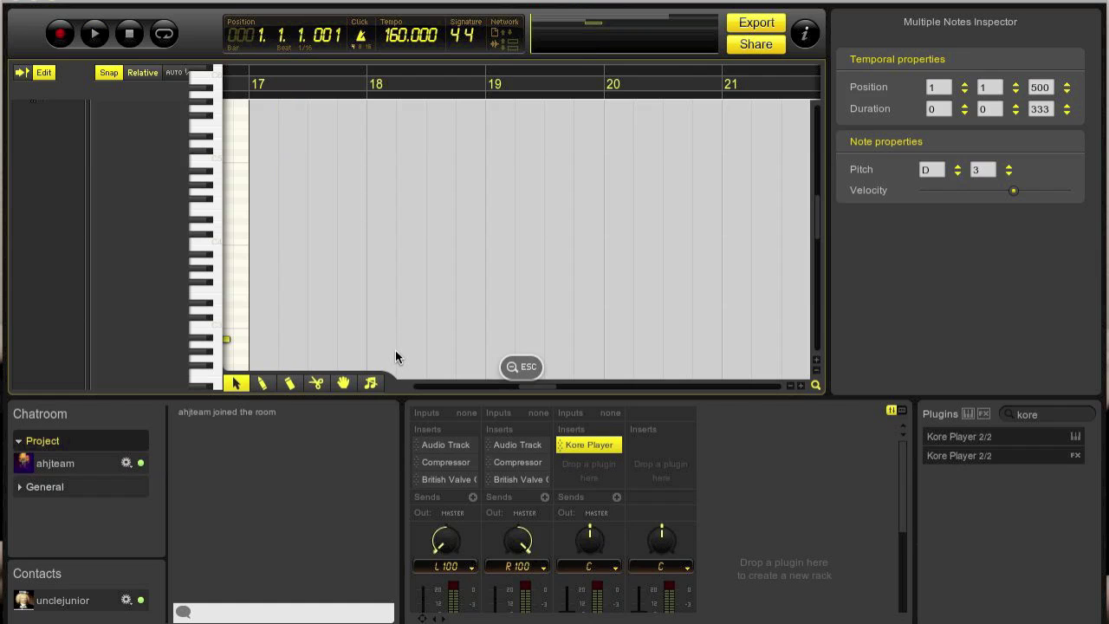
pyautogui.press('space')
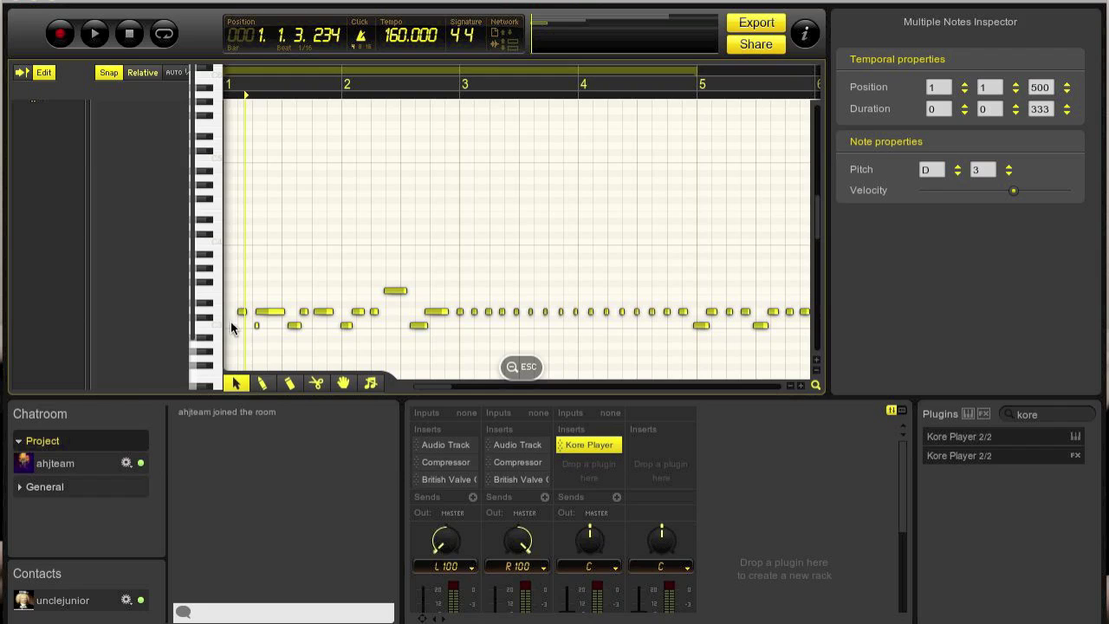
# Draw a C3 note with duration 0.0.500 at the very start of bar 1 and play back the opening bars.
pyautogui.press('2')
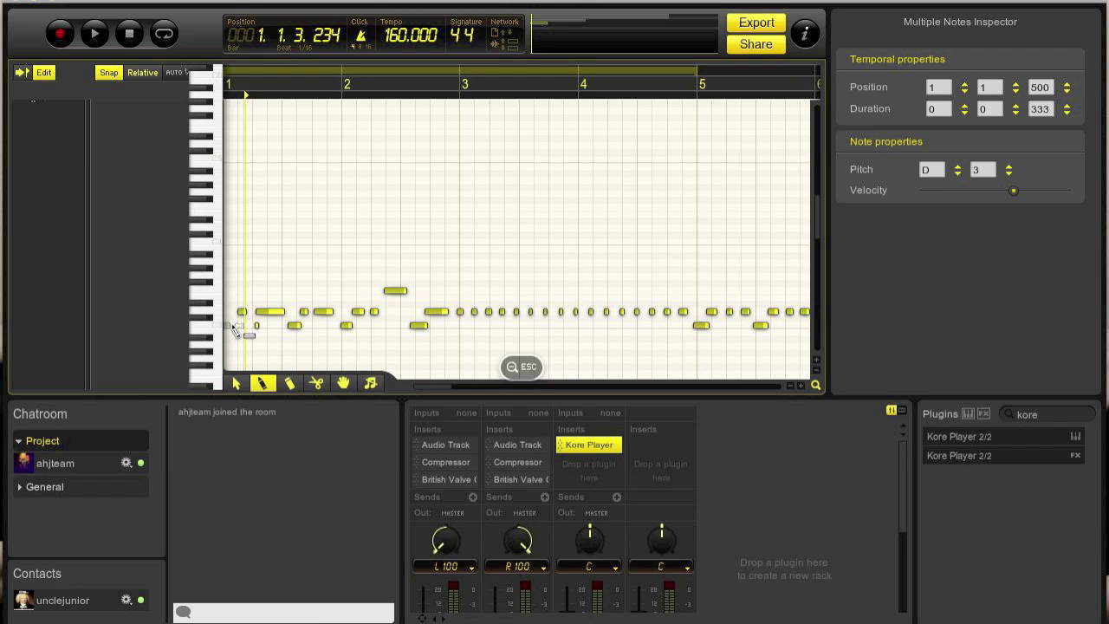
pyautogui.click(242, 328)
pyautogui.press('1')
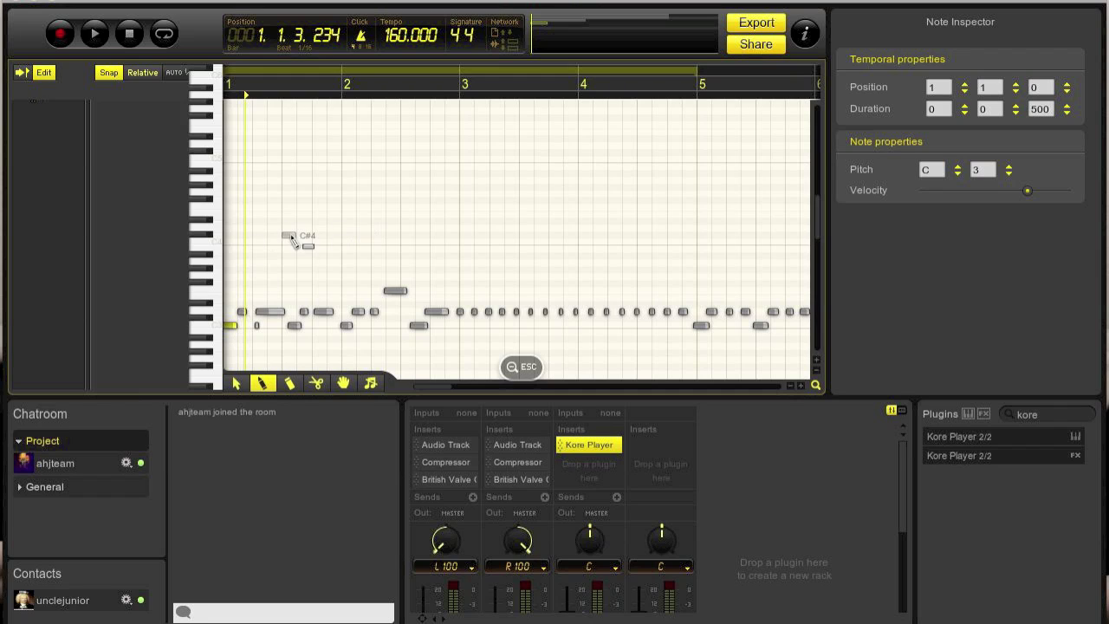
pyautogui.press('space')
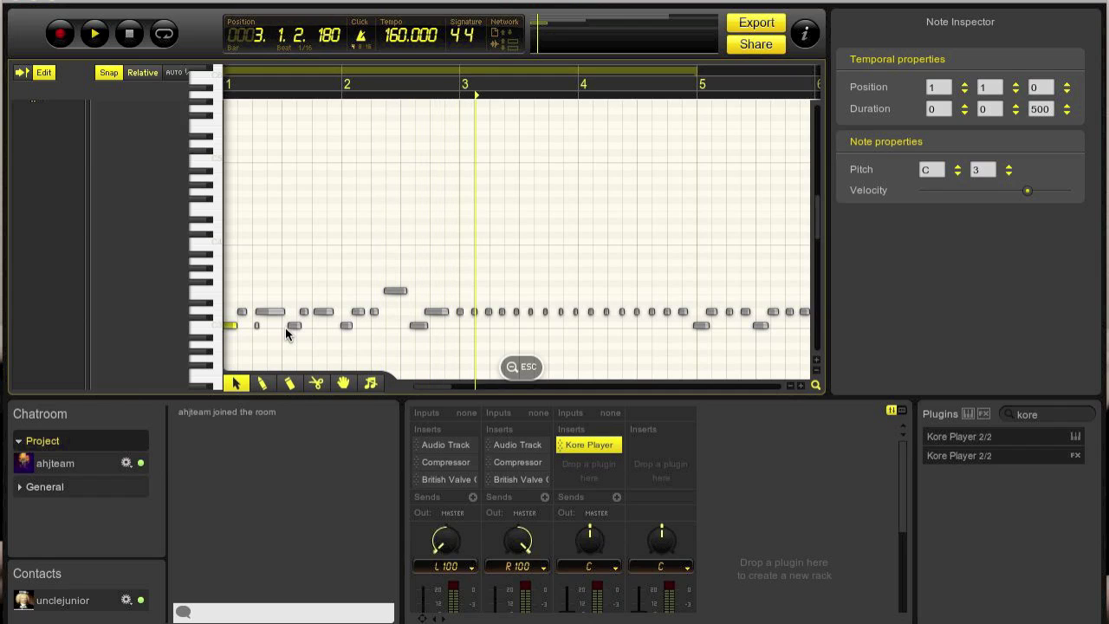
pyautogui.press('space')
# Select every note in the 16-bar bass pattern.
pyautogui.click(449, 217)
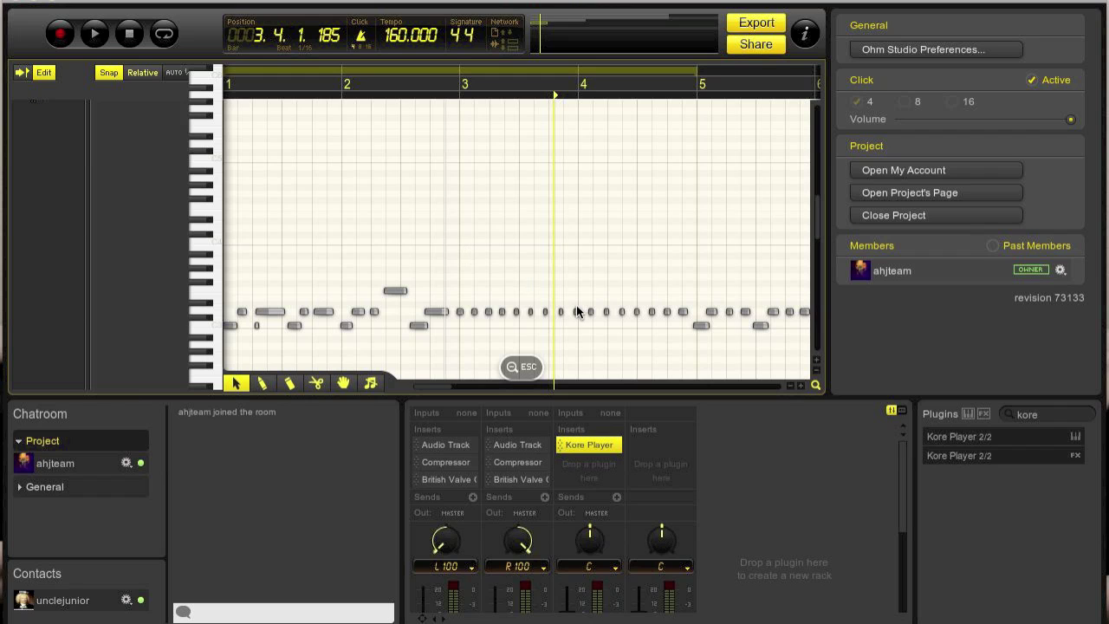
pyautogui.scroll(-10, 577, 306)
pyautogui.moveTo(677, 274); pyautogui.dragTo(48, 340)
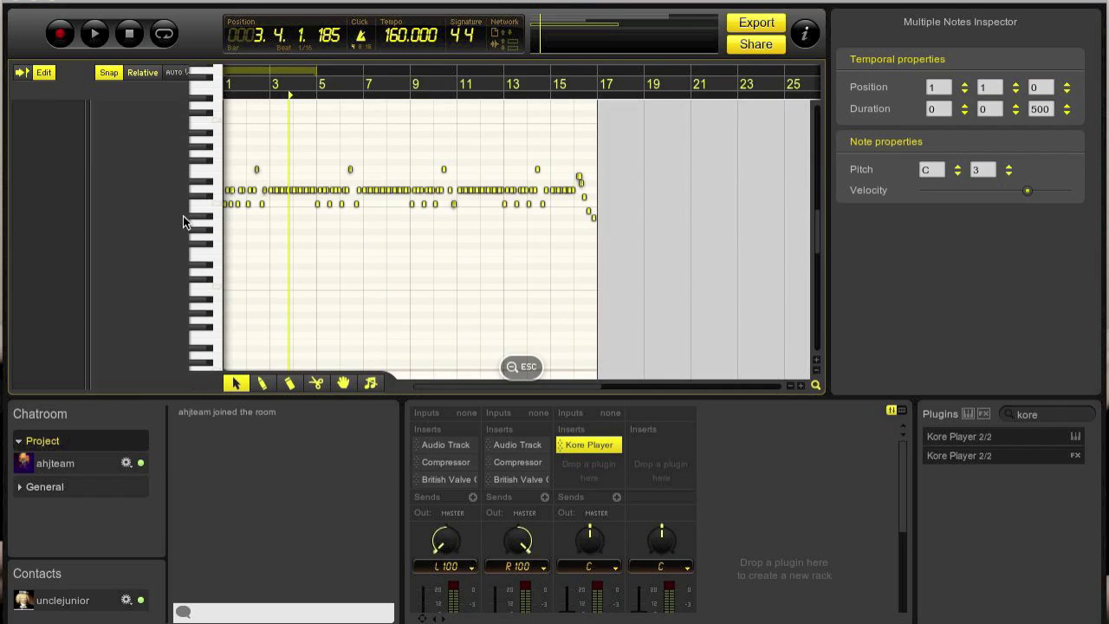
# Try quantizing the selected bass notes to a 1/16 snap grid, and undo the quantization.
pyautogui.click(176, 73)
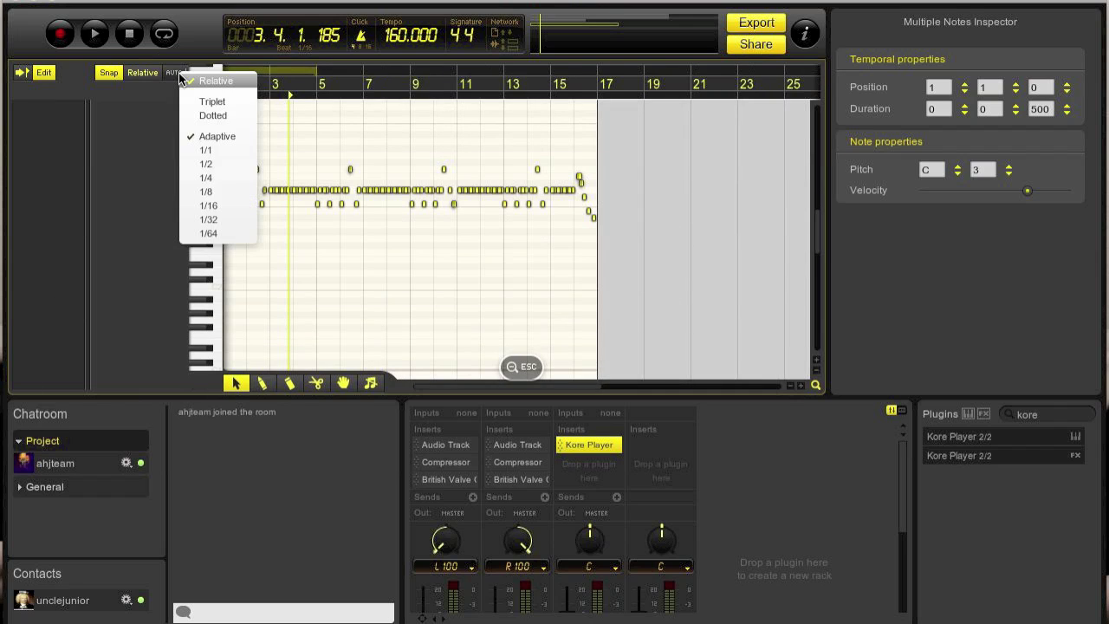
pyautogui.click(224, 206)
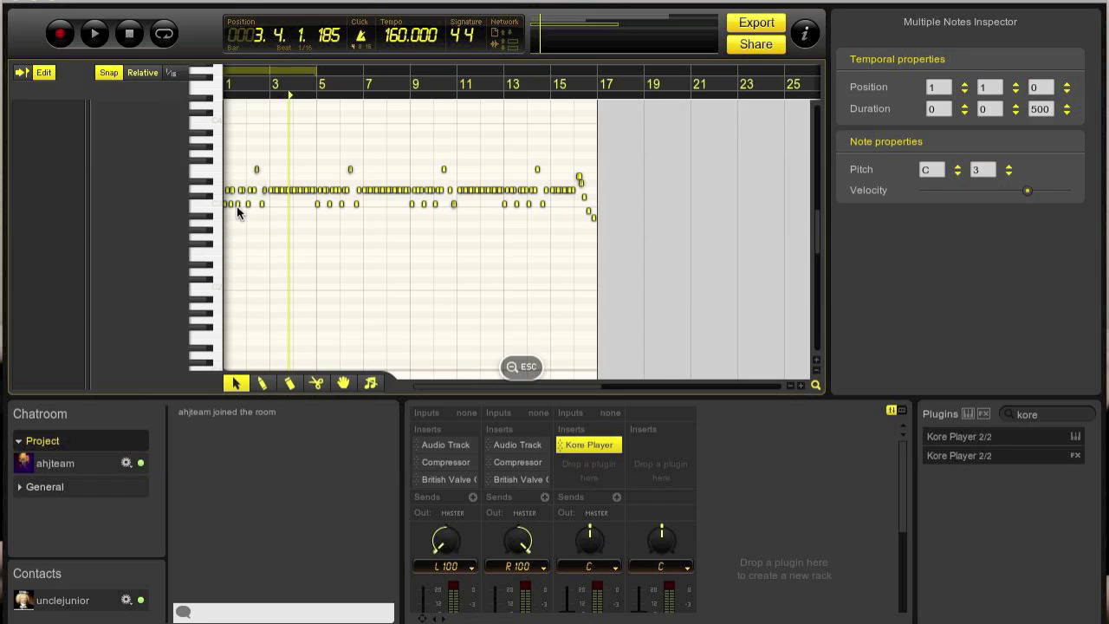
pyautogui.hscroll(10, 225, 181)
pyautogui.scroll(10, 224, 180)
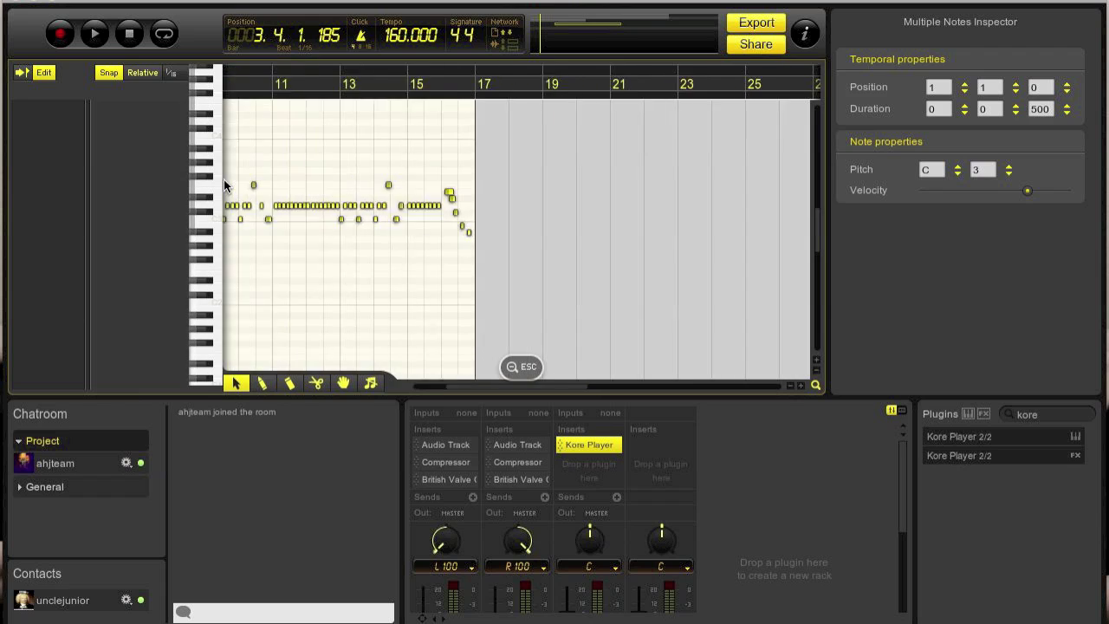
pyautogui.press('Return')
pyautogui.press('space')
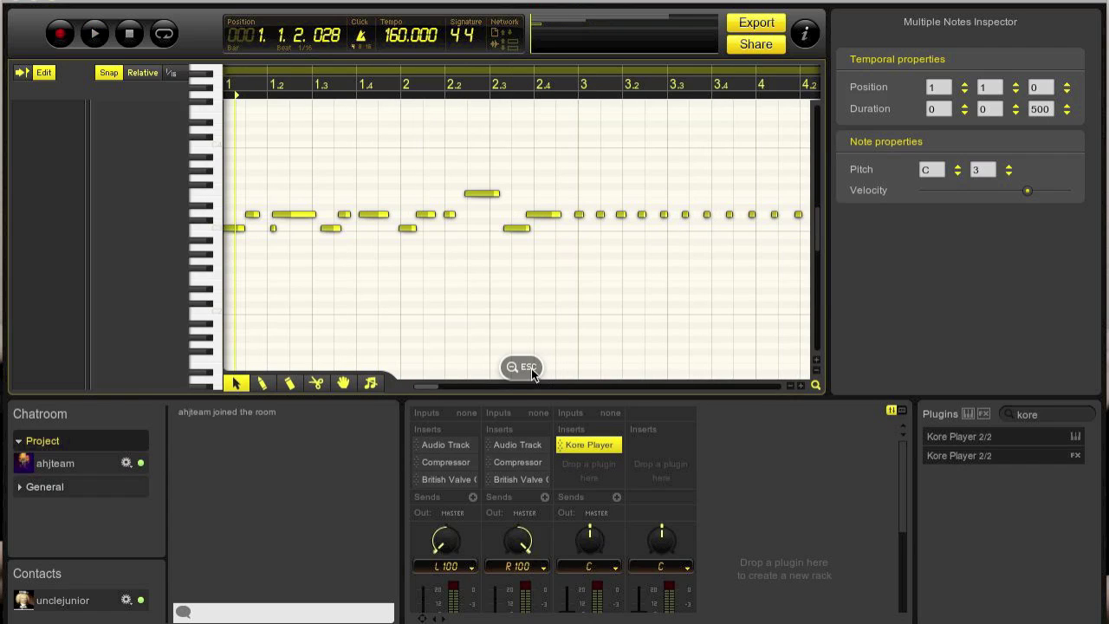
pyautogui.press('q')
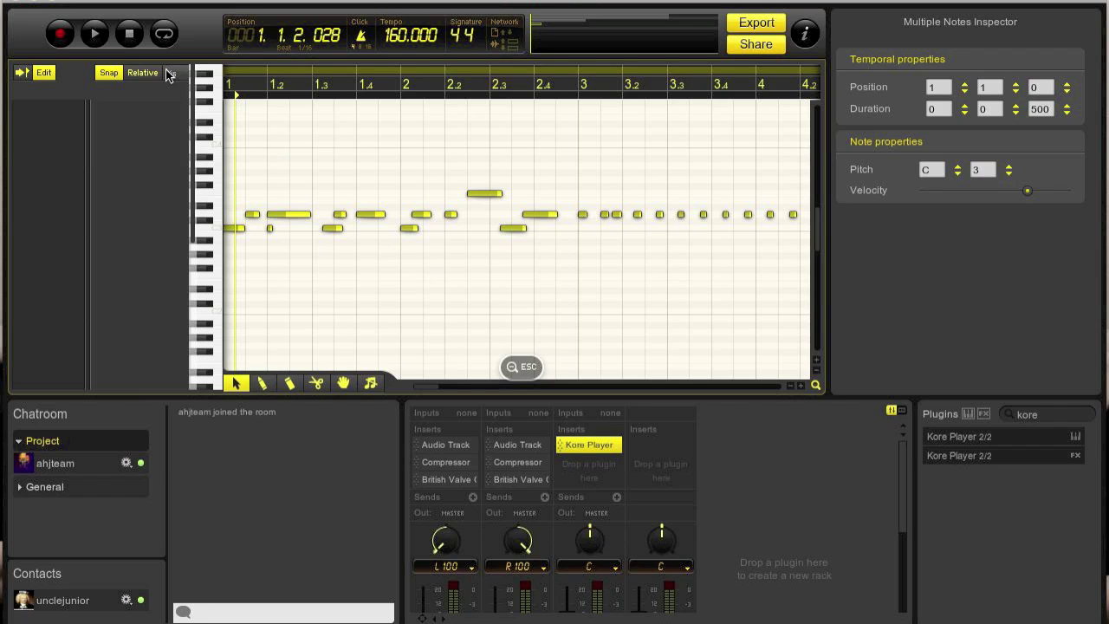
pyautogui.press('2')
pyautogui.press('1')
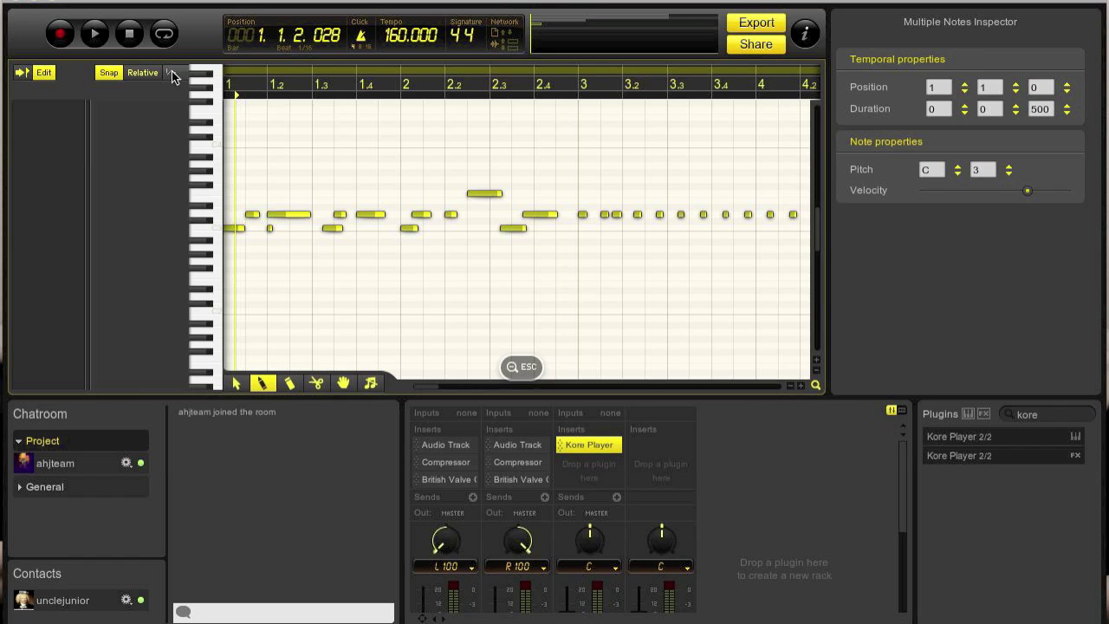
pyautogui.hotkey('ctrl', 'z')
# Set the snap grid to 1/8, quantize the selected bass notes to it and play back the result.
pyautogui.click(172, 71)
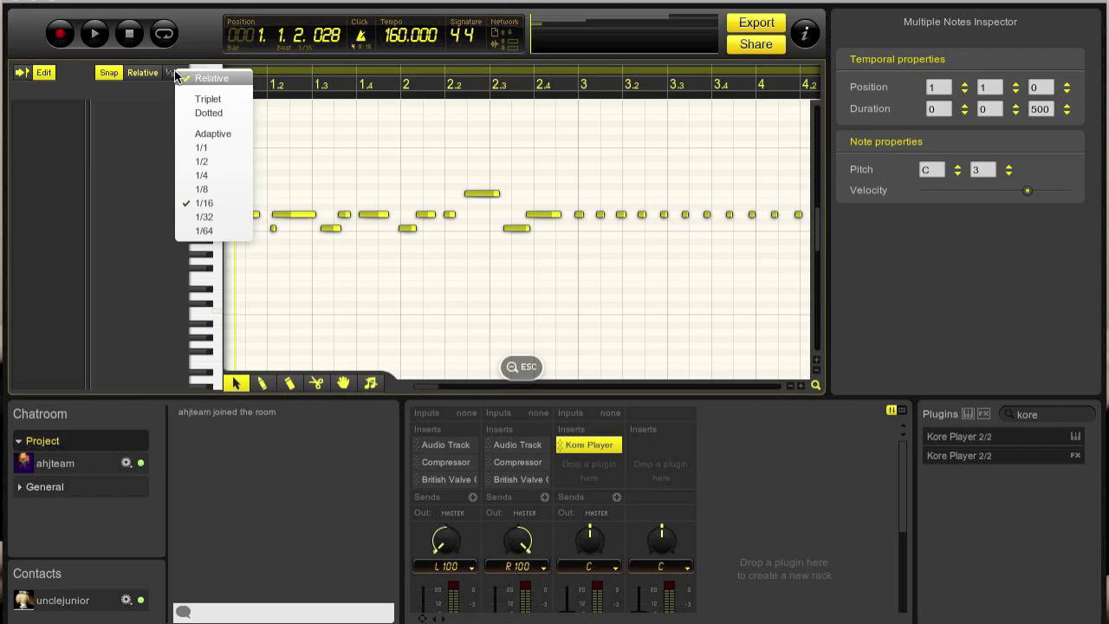
pyautogui.click(217, 186)
pyautogui.press('q')
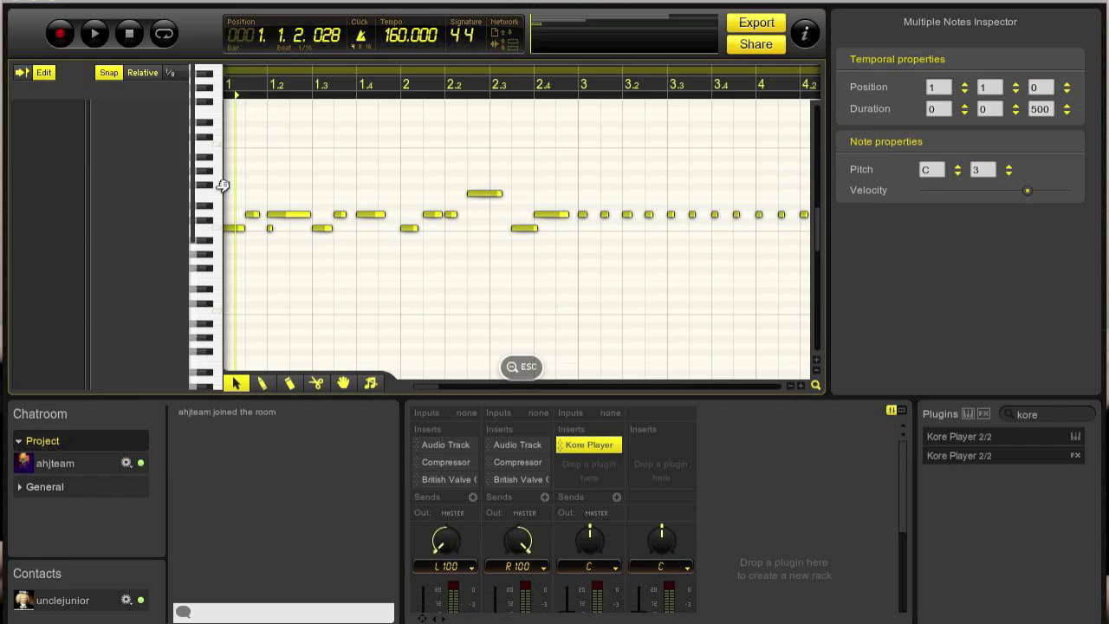
pyautogui.press('space')
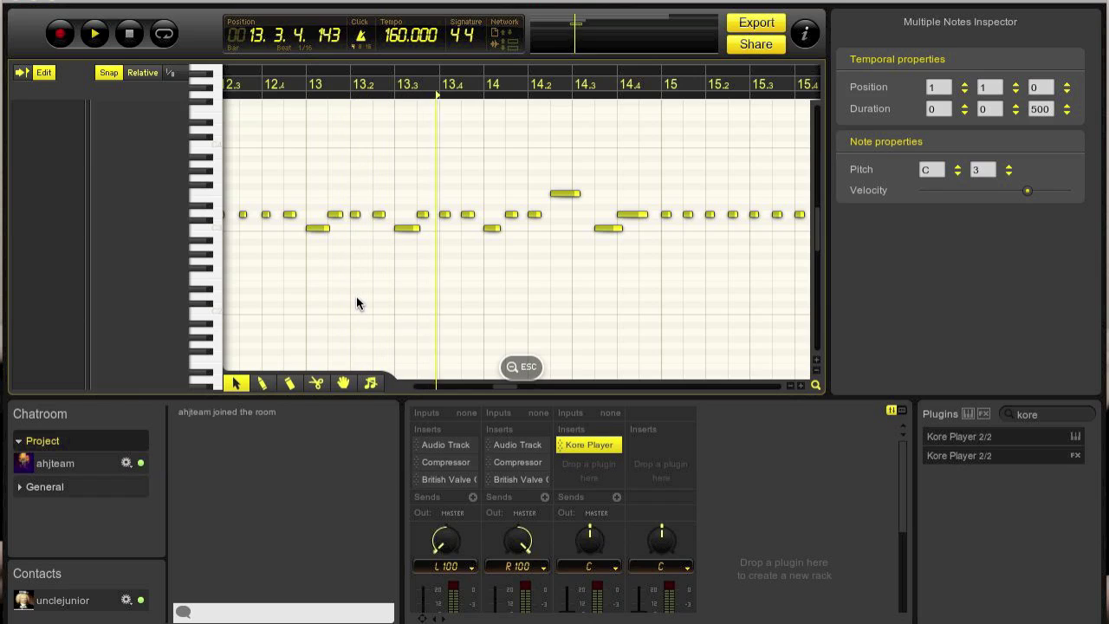
pyautogui.press('space')
# In bar 6, raise the C3 note at 6.3.500 to D3 and lower the adjacent D3 note at beat 4 to C3.
pyautogui.moveTo(505, 388); pyautogui.dragTo(455, 377)
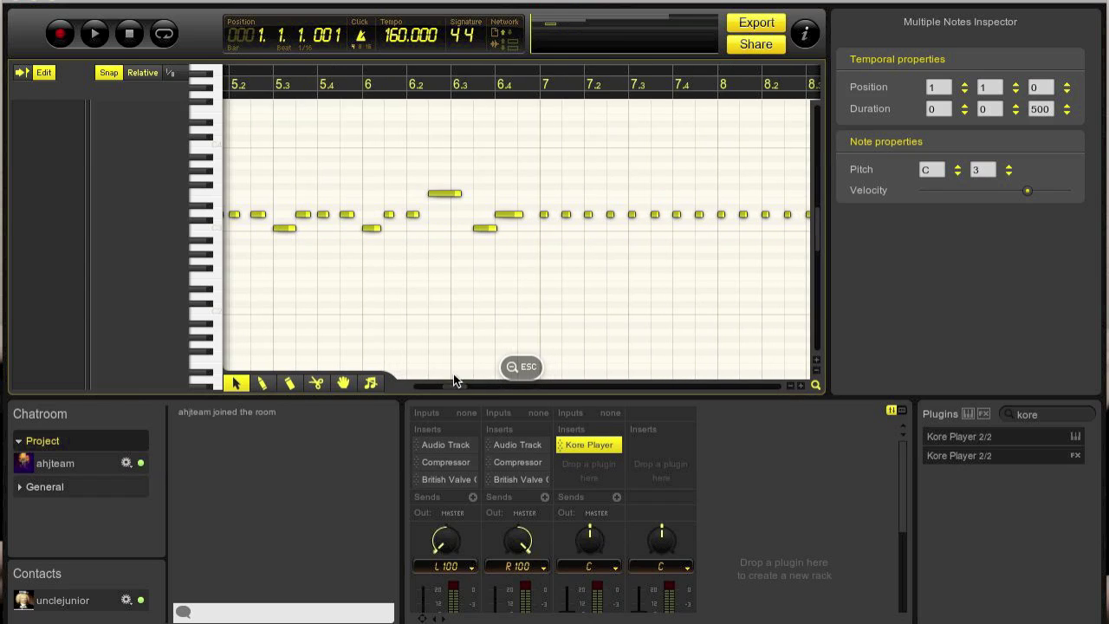
pyautogui.click(481, 229)
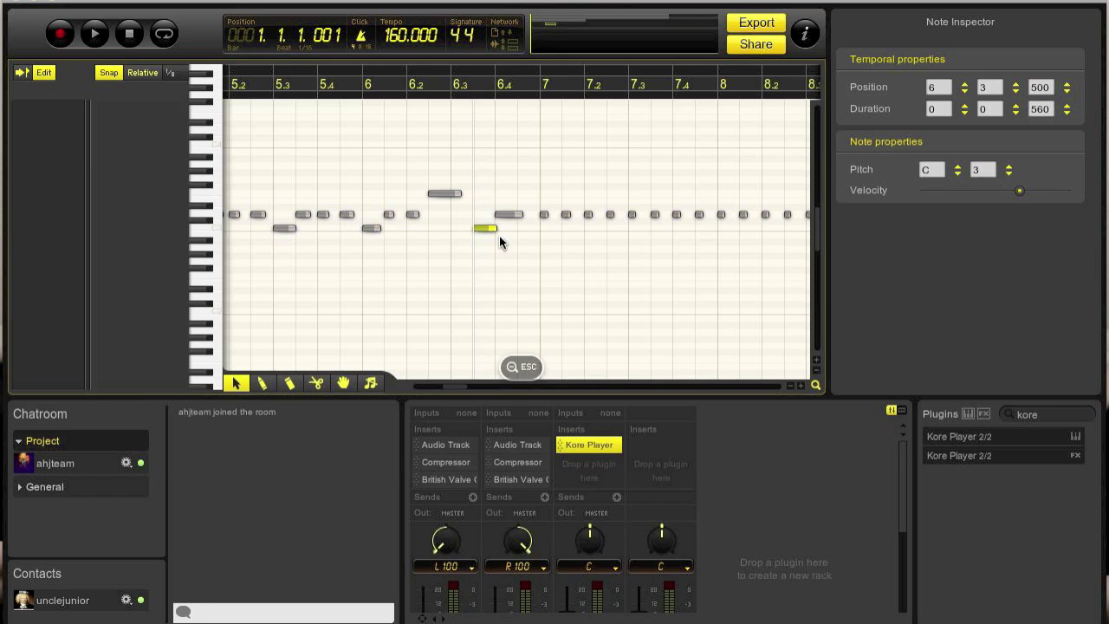
pyautogui.press('Right')
pyautogui.press('Left')
pyautogui.moveTo(522, 248); pyautogui.dragTo(511, 179)
pyautogui.press('Down')
pyautogui.click(526, 275)
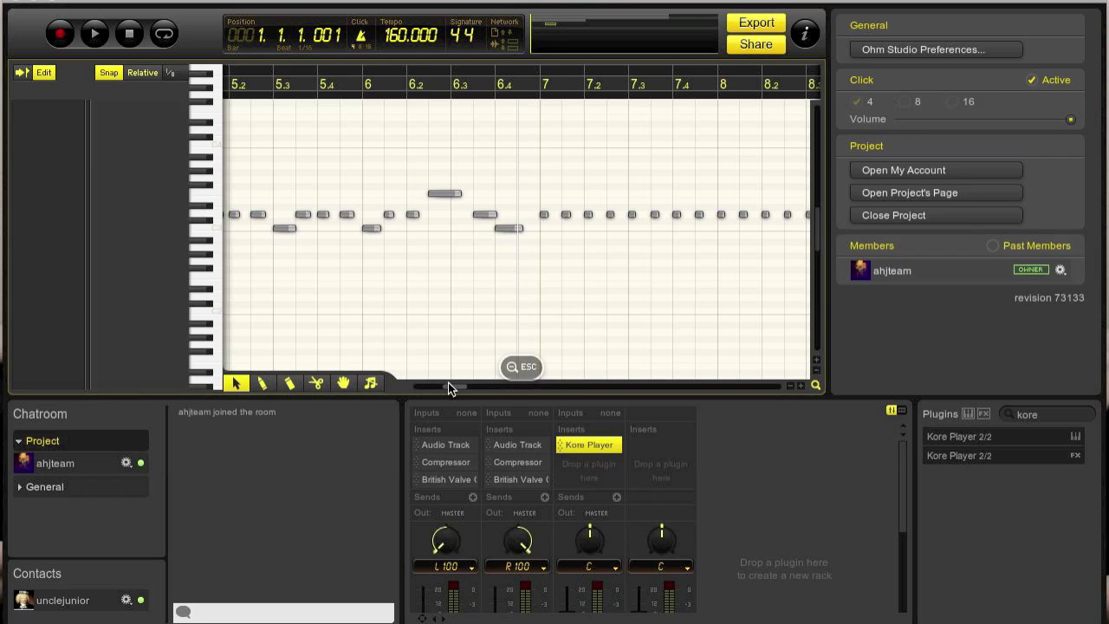
# In bar 1, move the long D3 note at beat 2 about an eighth note later and play back the bass pattern.
pyautogui.moveTo(448, 382); pyautogui.dragTo(393, 385)
pyautogui.click(273, 214)
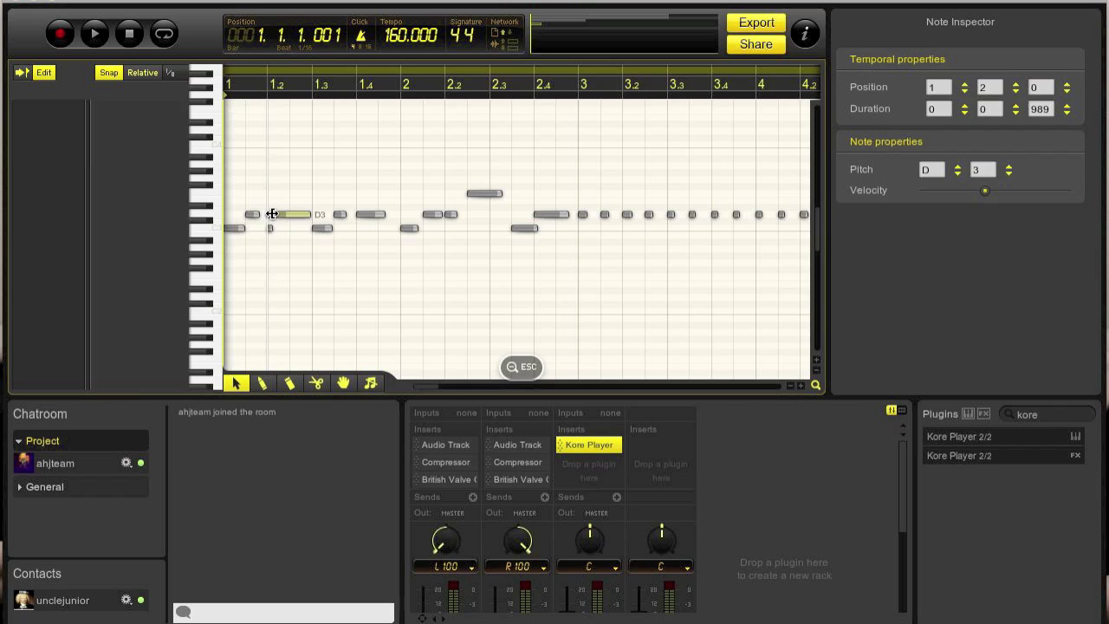
pyautogui.moveTo(269, 214); pyautogui.dragTo(289, 214)
pyautogui.click(274, 215)
pyautogui.press('space')
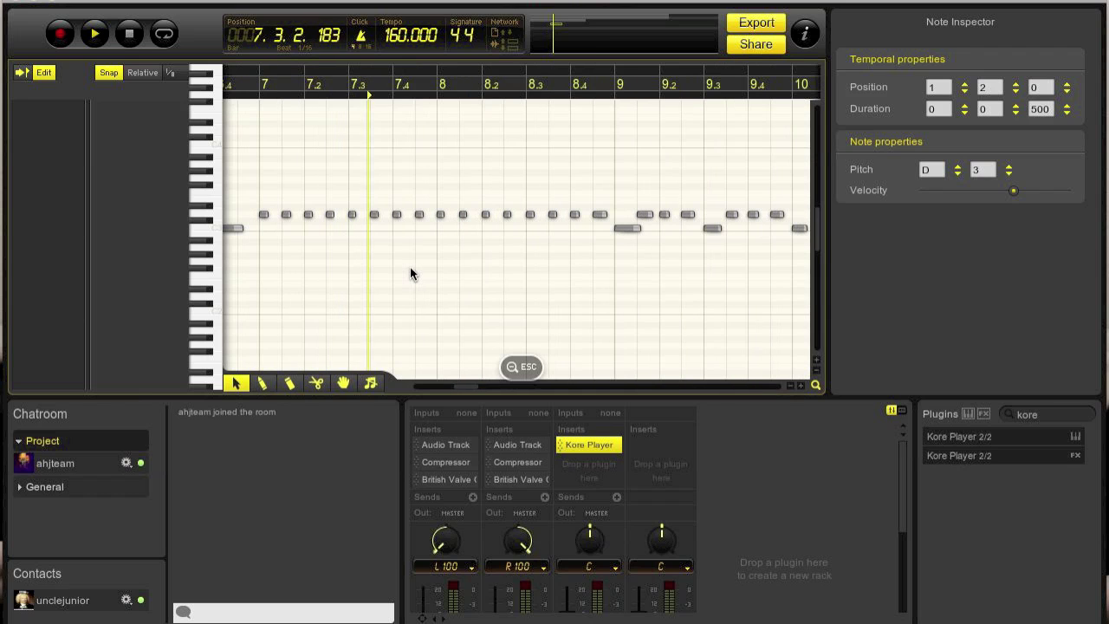
pyautogui.press('space')
# Try lowering the D3 note at 6.3.500 to C3, raise it back to D3, and play back the bass pattern.
pyautogui.moveTo(468, 384); pyautogui.dragTo(460, 383)
pyautogui.moveTo(334, 241); pyautogui.dragTo(362, 204)
pyautogui.press('Down')
pyautogui.press('Down')
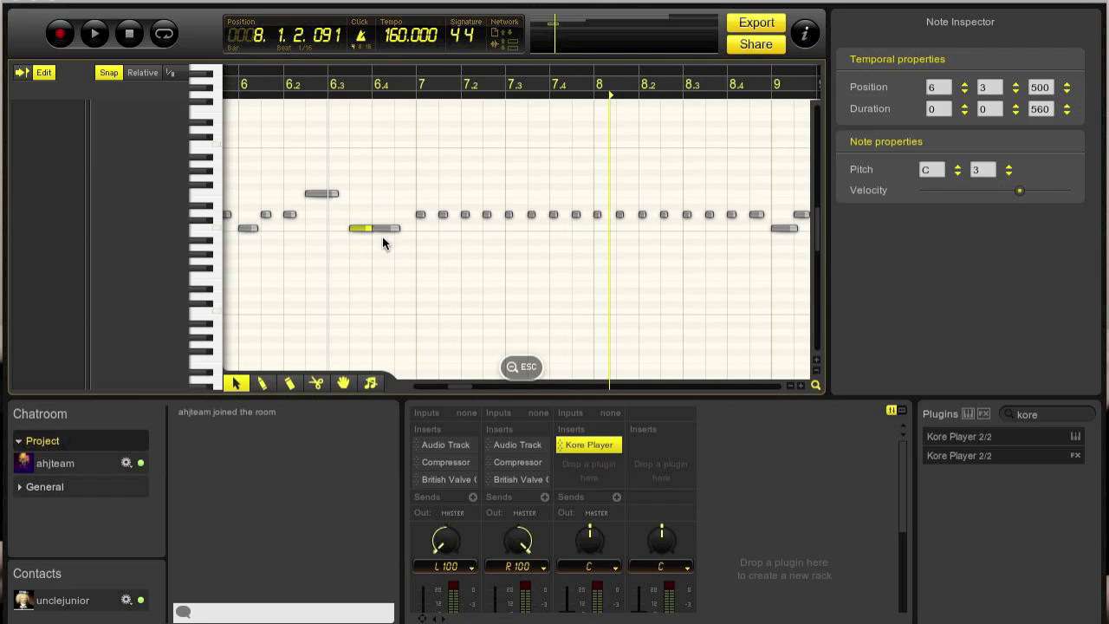
pyautogui.press('Up')
pyautogui.press('Up')
pyautogui.click(423, 275)
pyautogui.press('space')
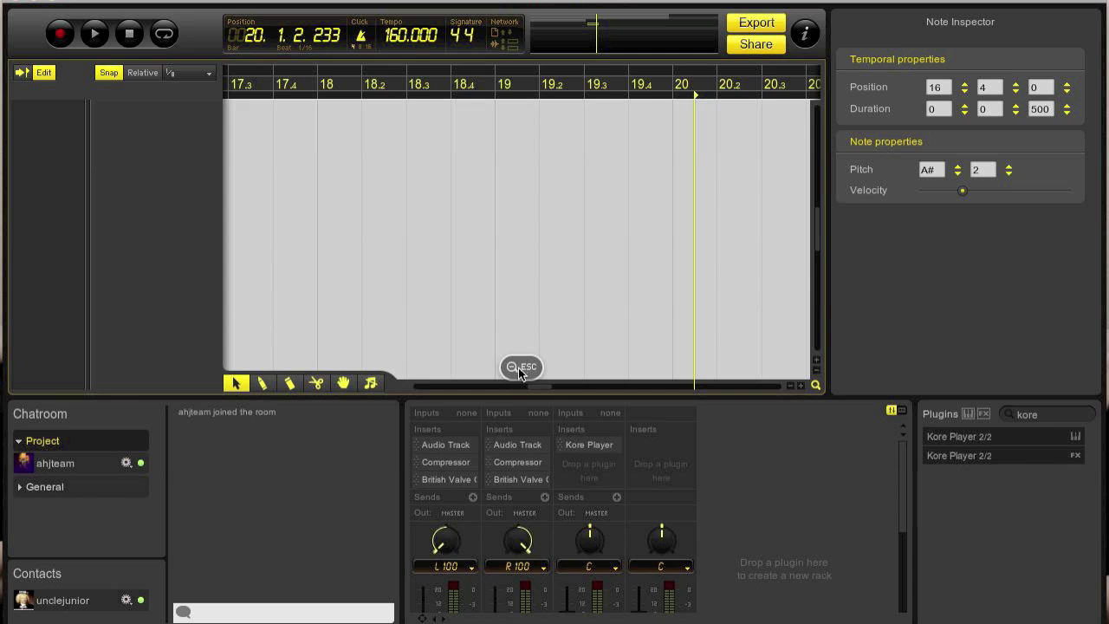
# Return to the arrangement and loop the Kore bass pattern over 40 bars with a 20-bar core.
pyautogui.press('Escape')
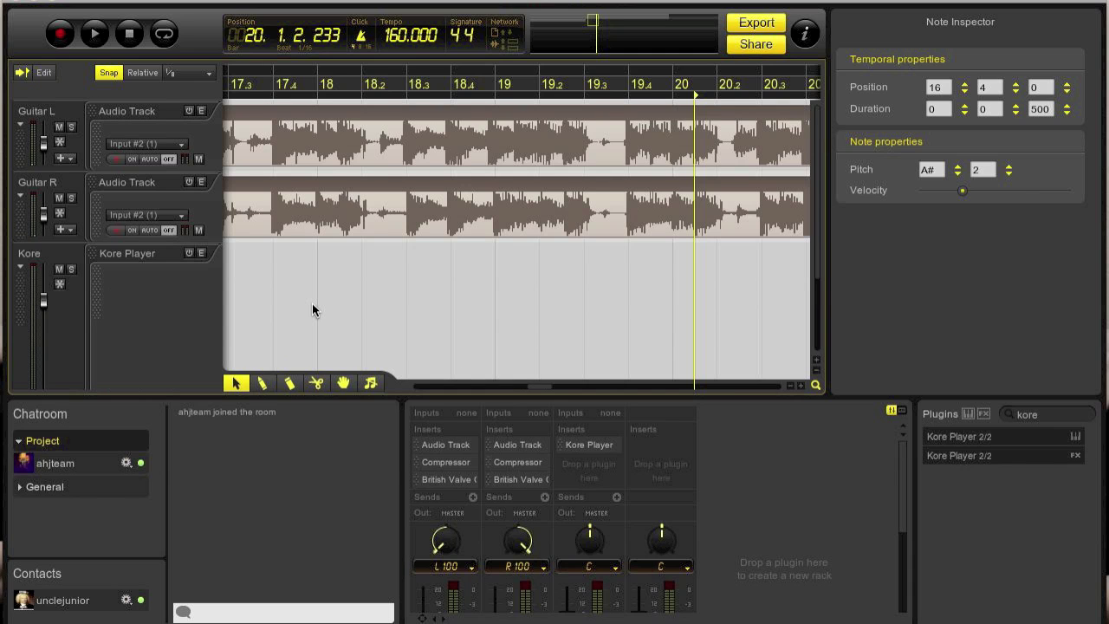
pyautogui.click(22, 268)
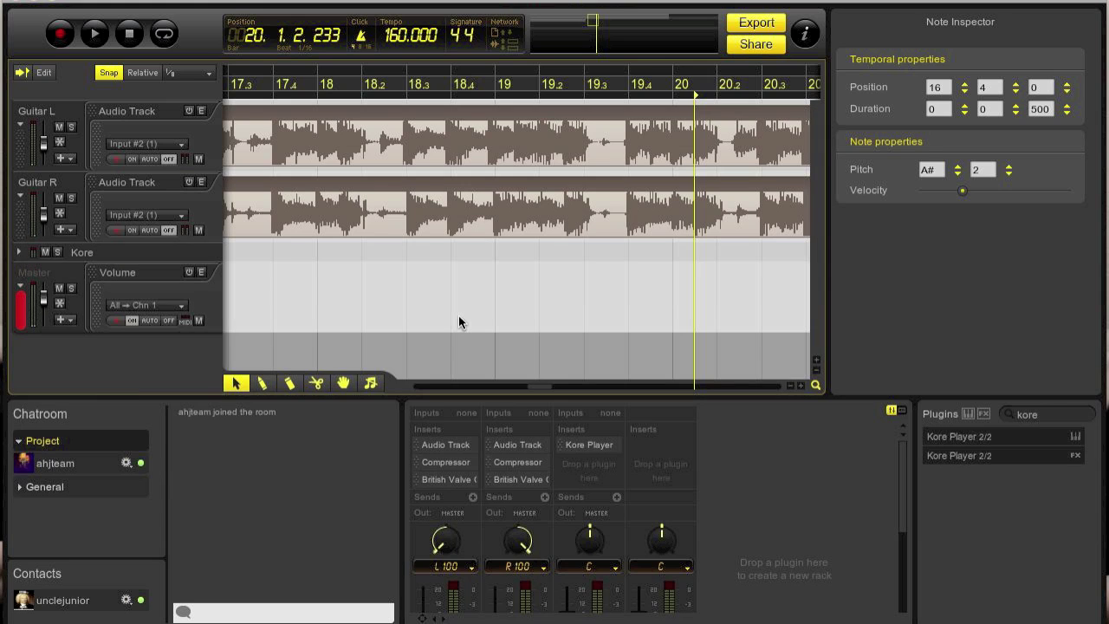
pyautogui.scroll(-5, 458, 315)
pyautogui.press('Left')
pyautogui.moveTo(546, 386); pyautogui.dragTo(381, 383)
pyautogui.scroll(5, 318, 292)
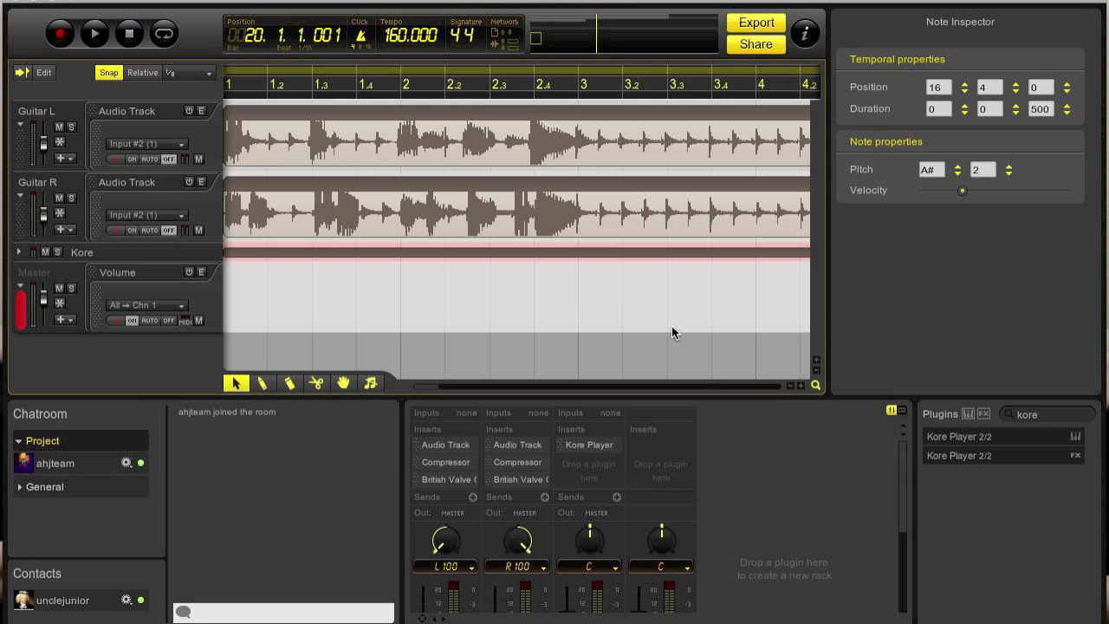
pyautogui.click(18, 251)
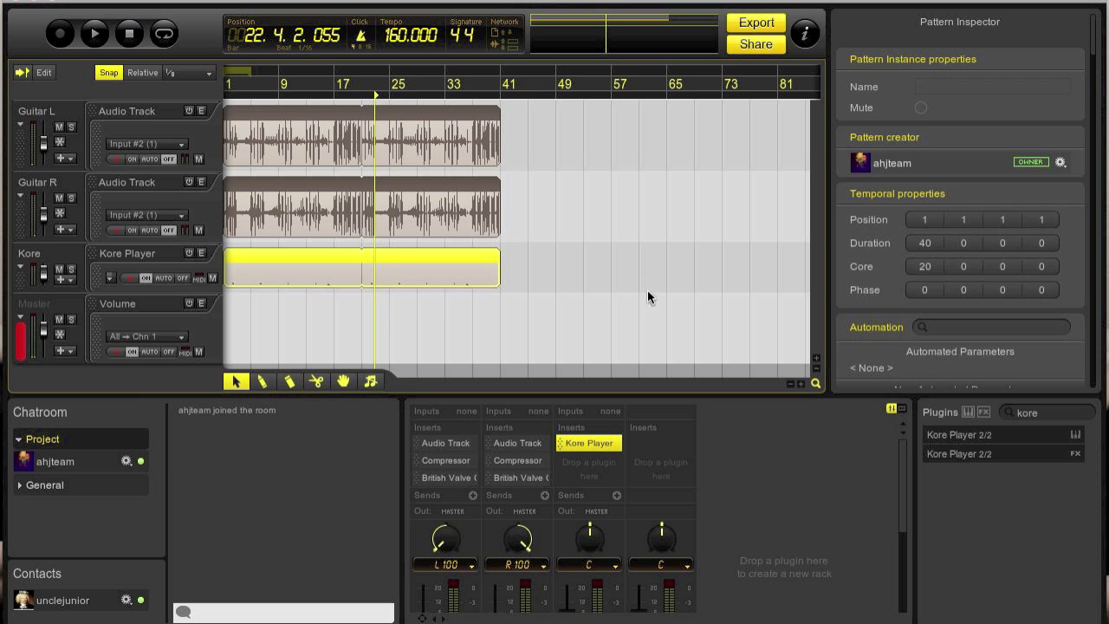
pyautogui.click(647, 293)
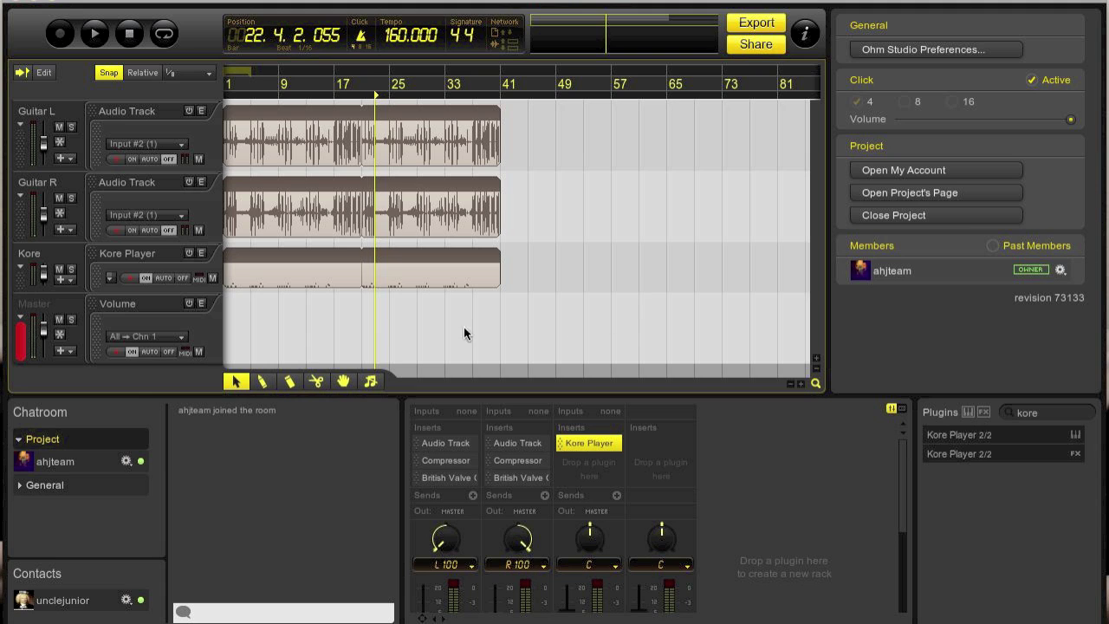
# Try deleting the Guitar R pattern with the Eraser tool and undo the deletion.
pyautogui.click(262, 384)
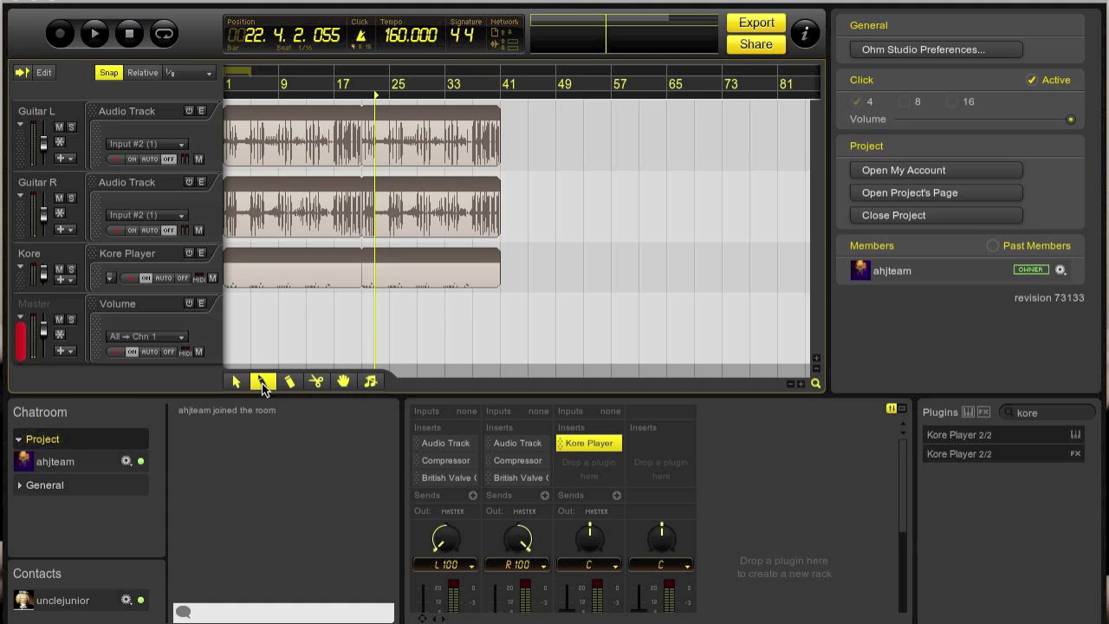
pyautogui.click(289, 383)
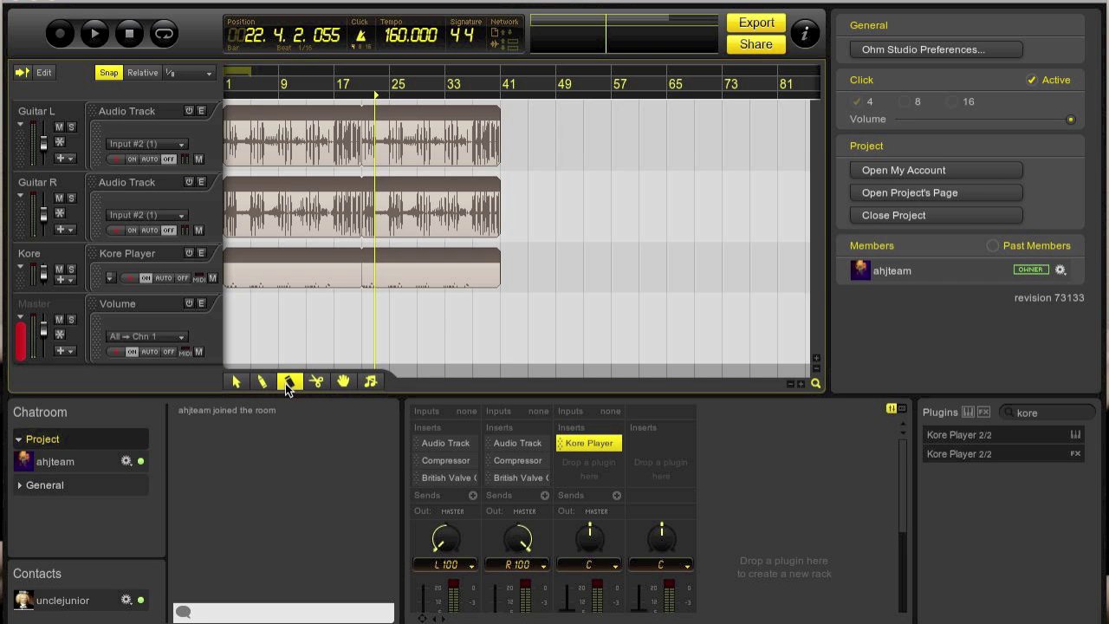
pyautogui.click(445, 203)
pyautogui.hotkey('ctrl', 'z')
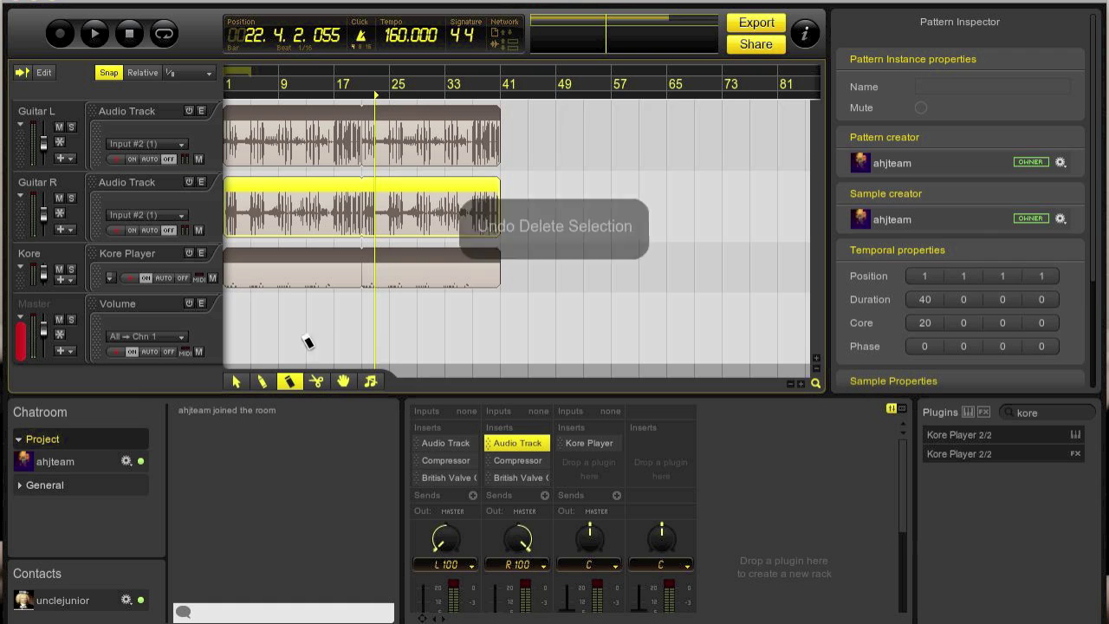
# Try drawing new Kore patterns with the Pencil tool, an 8-bar one at bar 9 and one at bar 41, undoing each.
pyautogui.click(263, 382)
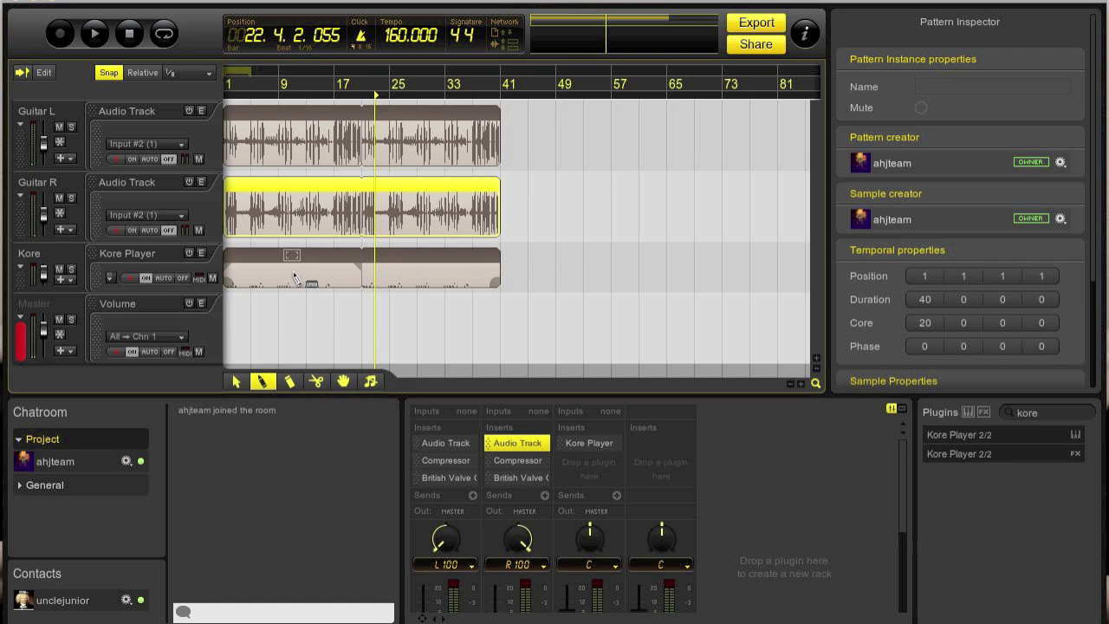
pyautogui.click(344, 278)
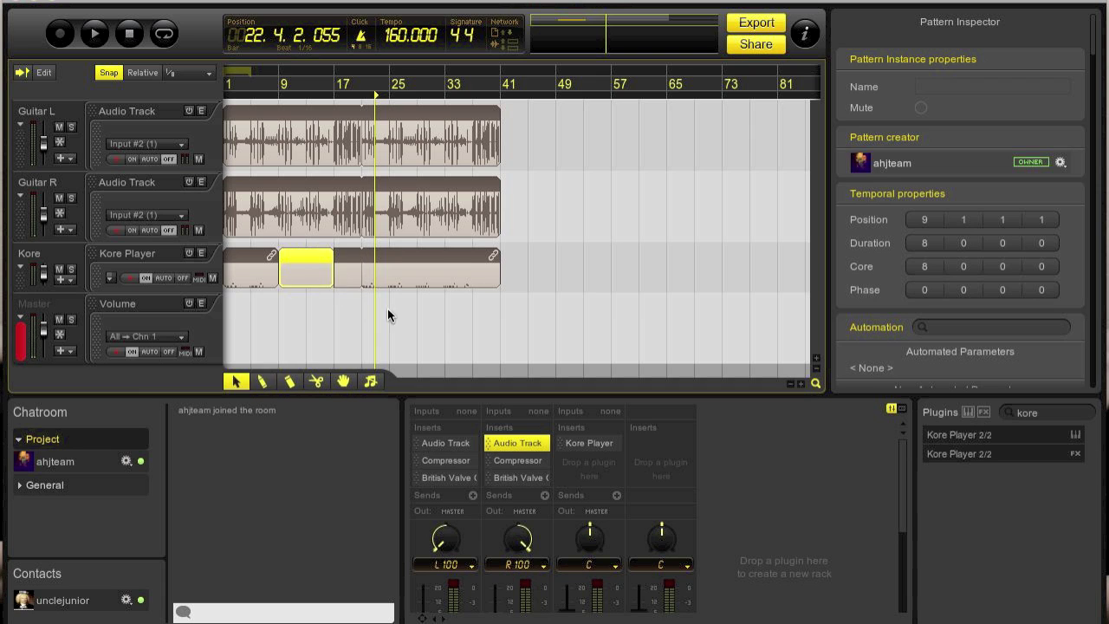
pyautogui.hotkey('ctrl', 'z')
pyautogui.click(513, 276)
pyautogui.hotkey('ctrl', 'z')
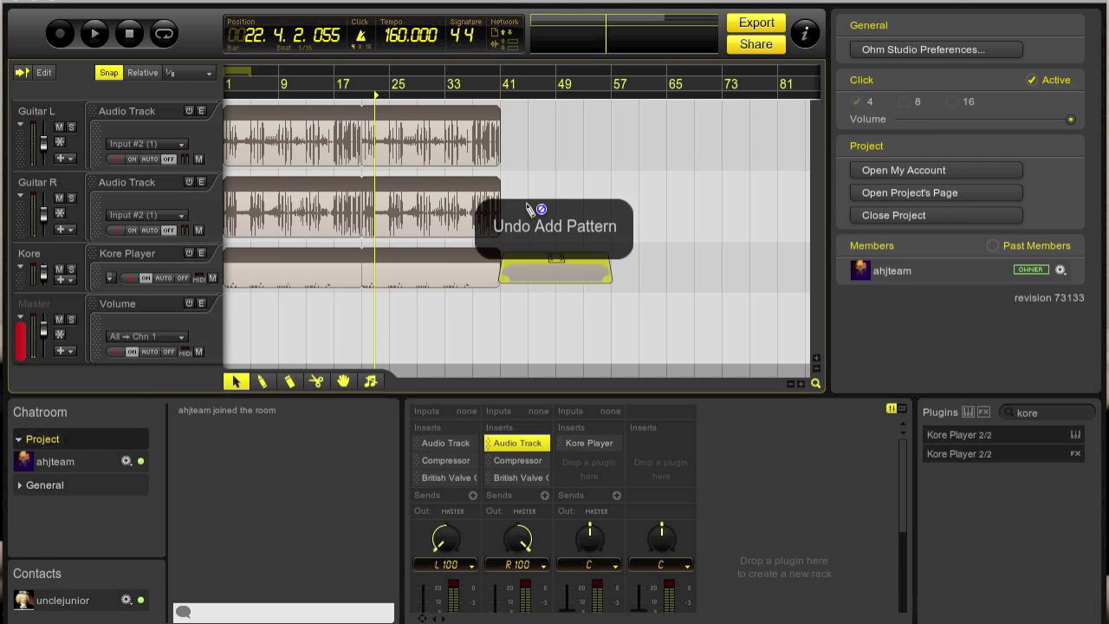
pyautogui.press('1')
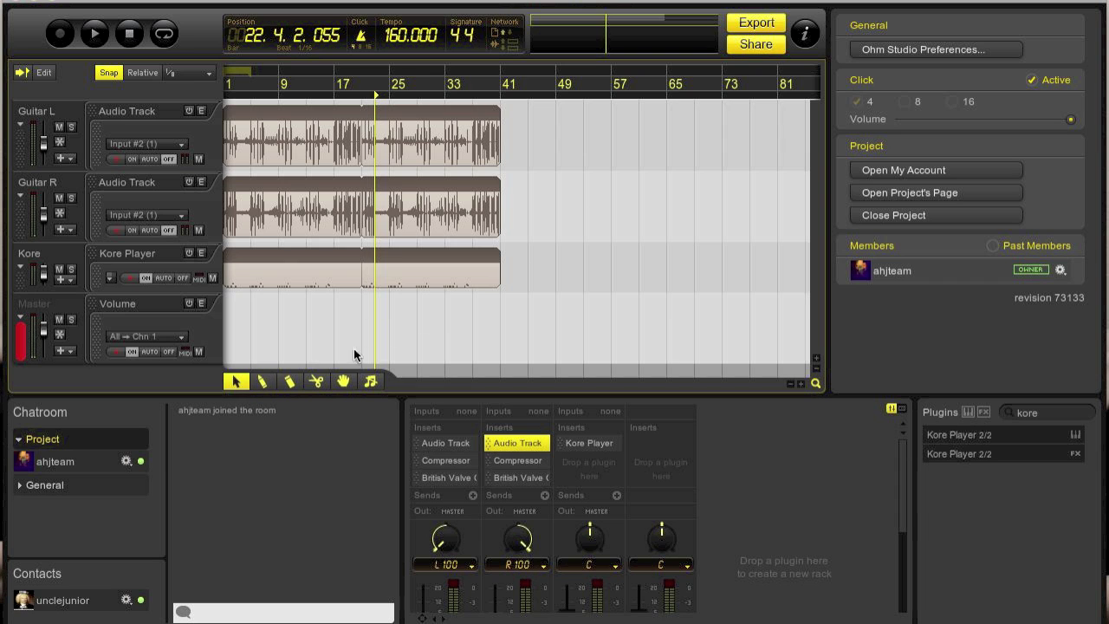
# Open the Kore pattern in the note editor, try the Pencil tool across its velocities and notes, and undo the edits.
pyautogui.doubleClick(430, 264)
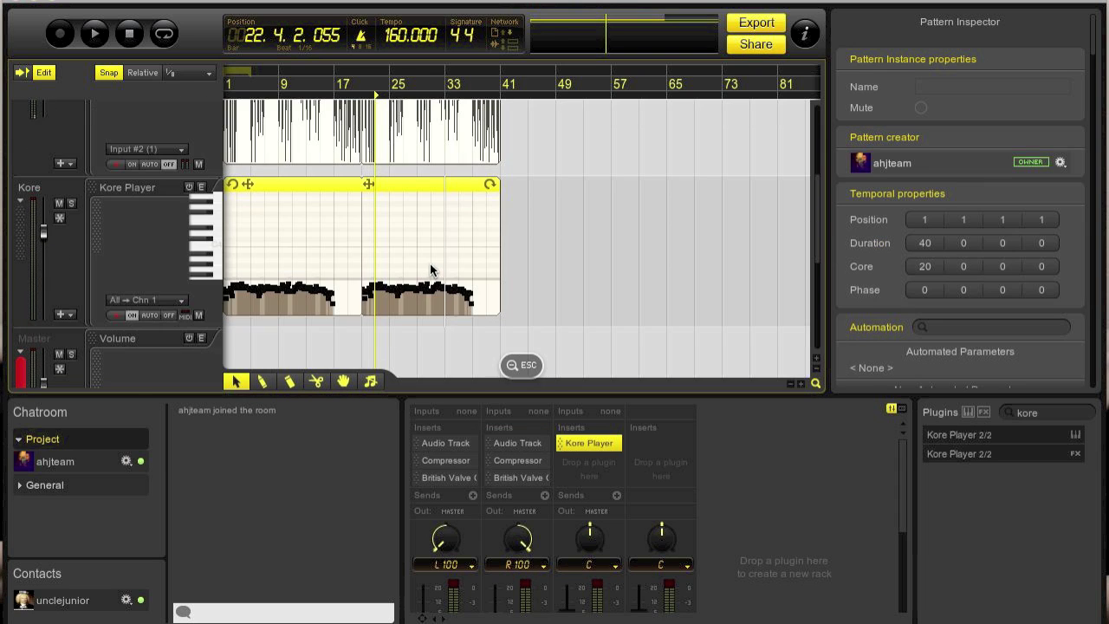
pyautogui.press('2')
pyautogui.moveTo(366, 299); pyautogui.dragTo(474, 312)
pyautogui.moveTo(235, 240); pyautogui.dragTo(347, 228)
pyautogui.hotkey('ctrl', 'z')
pyautogui.hotkey('ctrl', 'z')
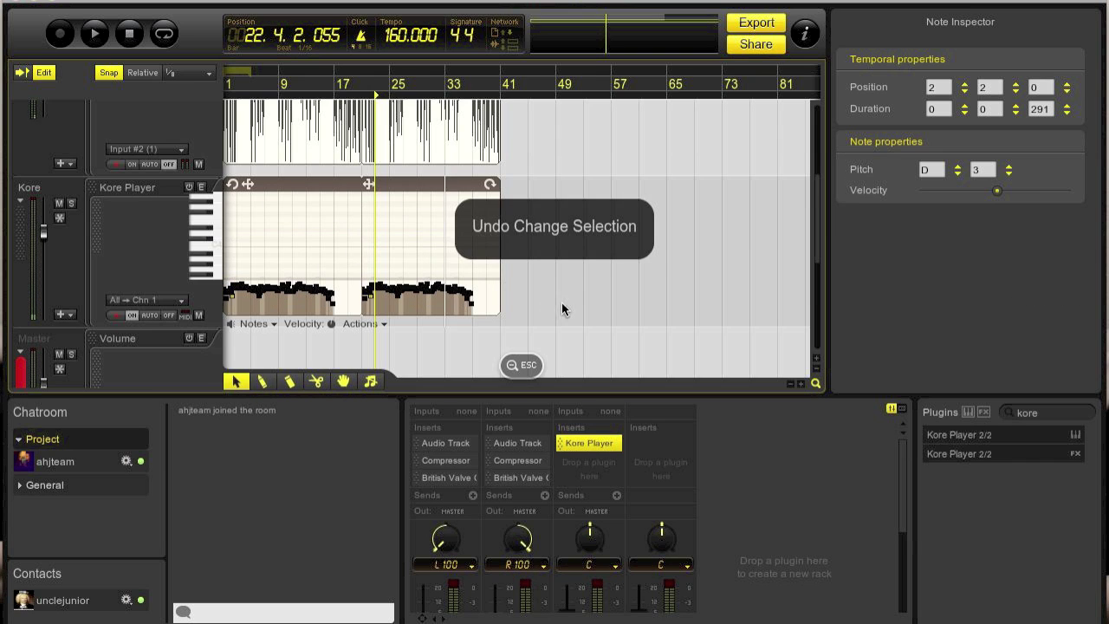
# Try splitting the second half of the Guitar R pattern into slices with the Scissors tool, and pan the arrangement with the Hand tool.
pyautogui.click(314, 383)
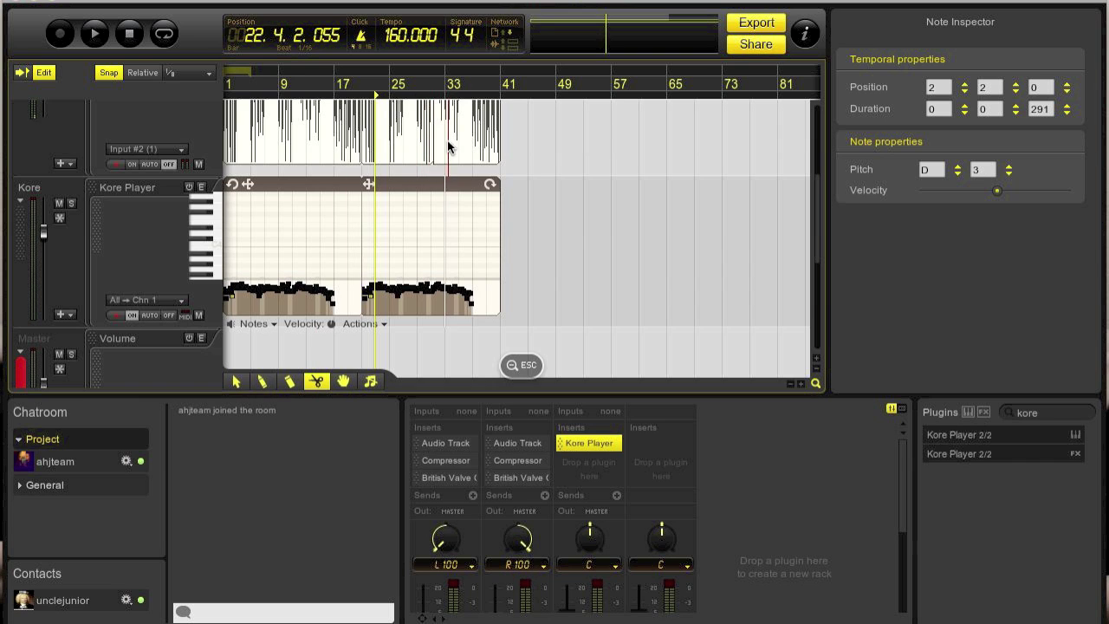
pyautogui.scroll(3, 582, 211)
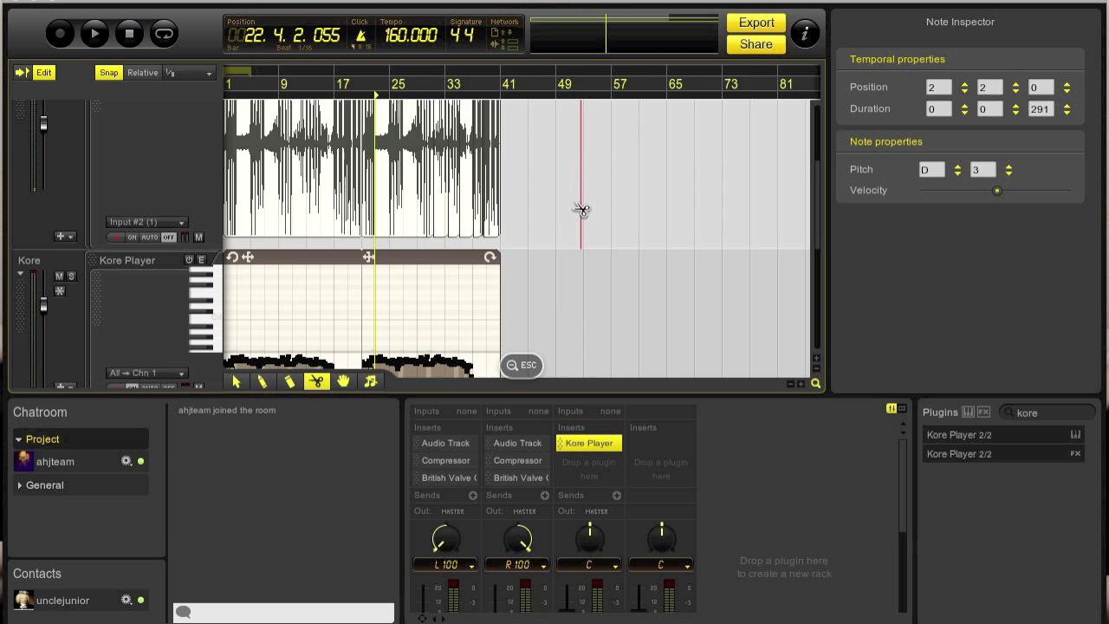
pyautogui.click(344, 382)
pyautogui.moveTo(464, 190); pyautogui.dragTo(550, 275)
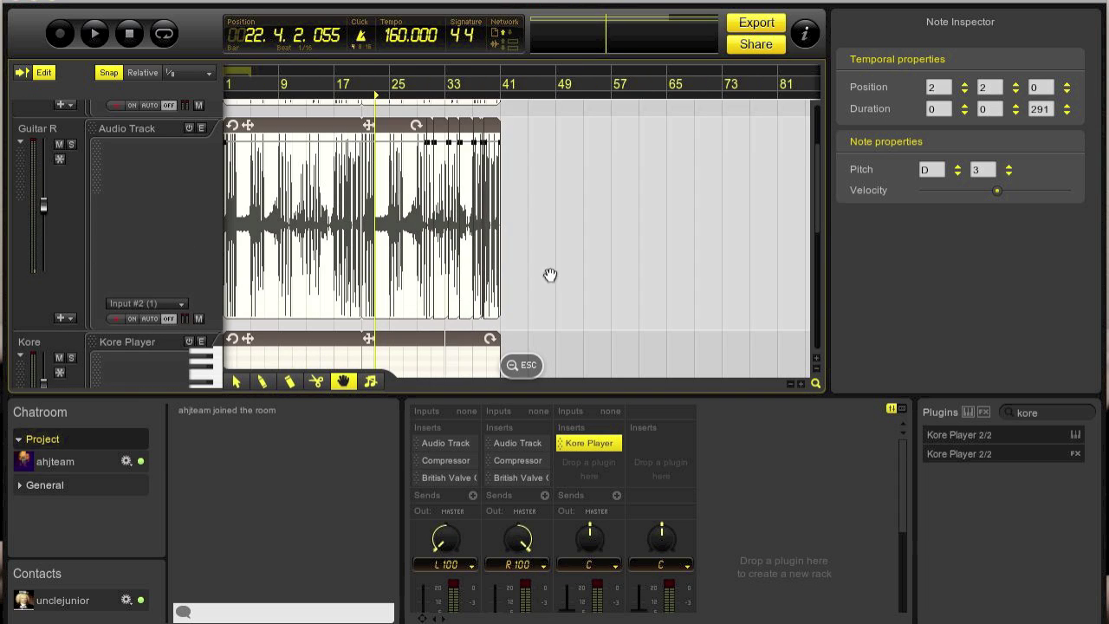
pyautogui.moveTo(594, 235); pyautogui.dragTo(682, 284)
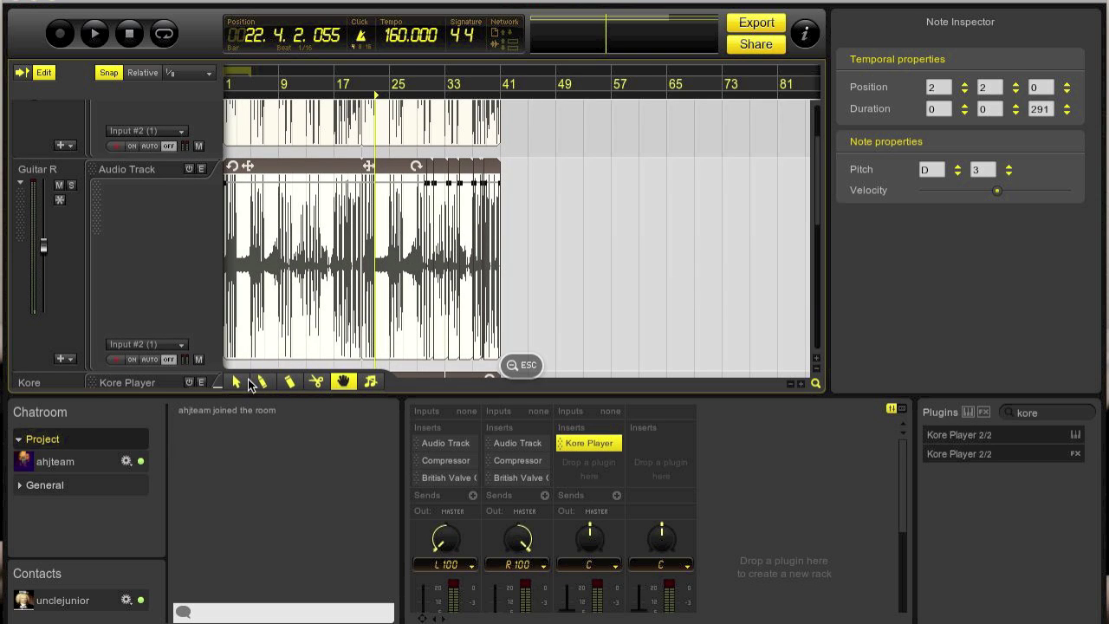
# Try moving a short slice near the end of Guitar R to bar 48, and undo the move and all cuts.
pyautogui.click(236, 382)
pyautogui.click(483, 219)
pyautogui.moveTo(478, 219); pyautogui.dragTo(560, 230)
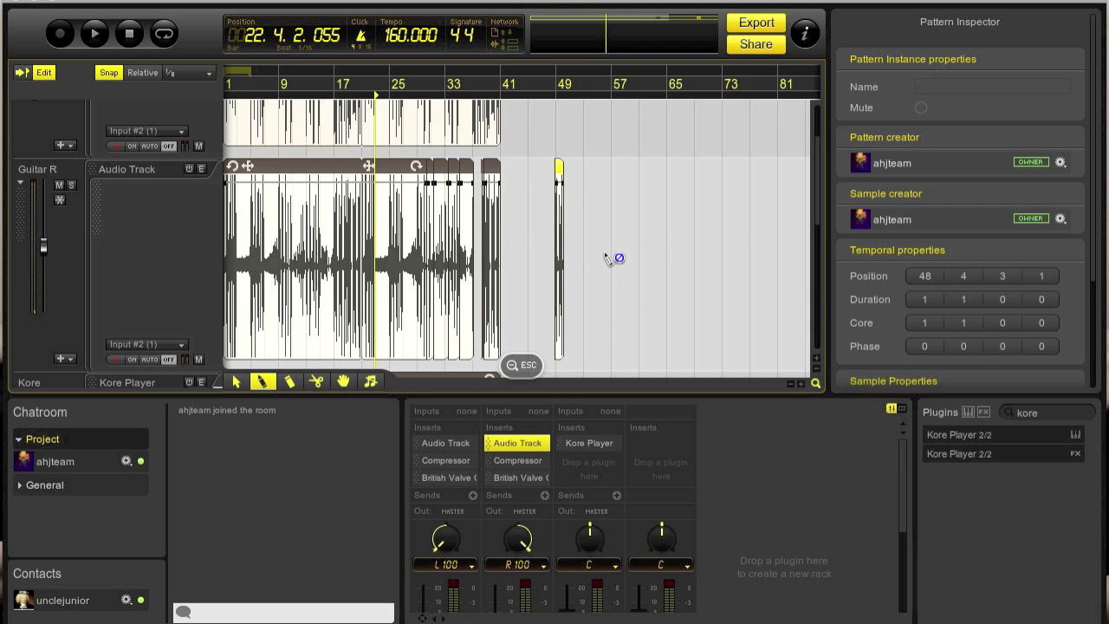
pyautogui.press('super+z')
pyautogui.press('super+z')
pyautogui.press('super+z')
pyautogui.press('super+z')
pyautogui.press('super+z')
pyautogui.press('super+z')
pyautogui.press('super+z')
pyautogui.press('super+z')
pyautogui.press('super+z')
pyautogui.press('super+z')
pyautogui.press('super+z')
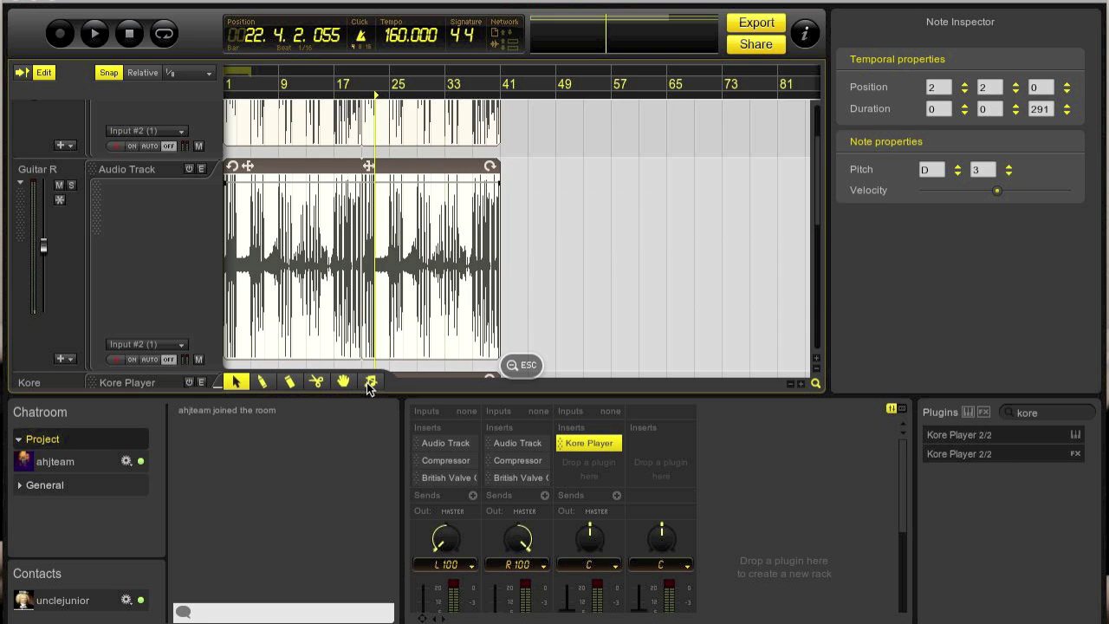
# Audition the Guitar R pattern from different points with the listening tool.
pyautogui.click(433, 284)
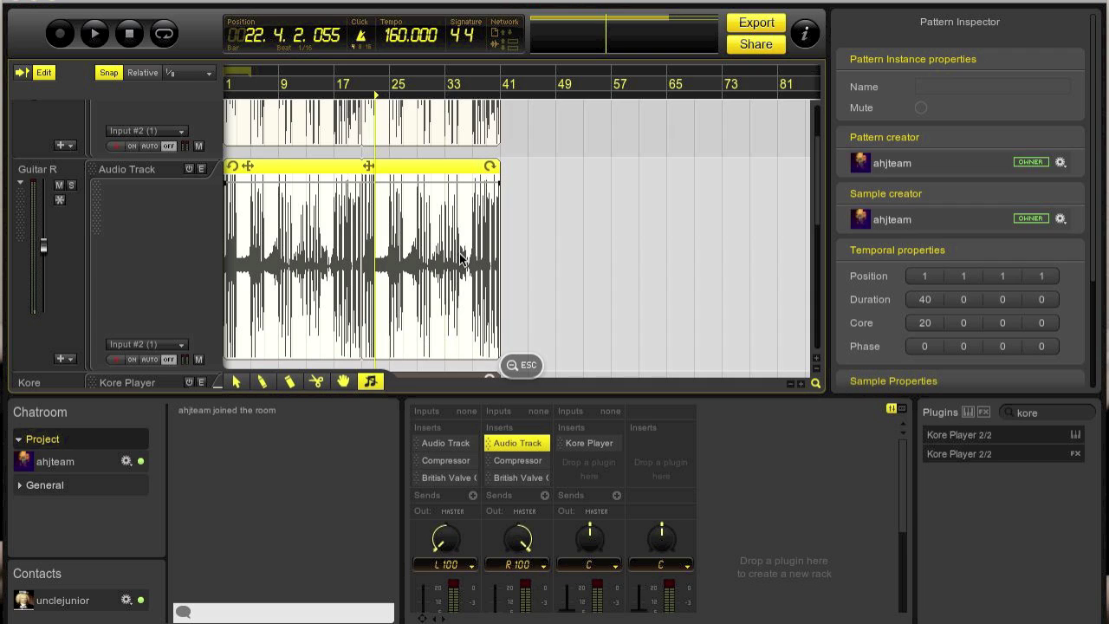
pyautogui.click(612, 236)
pyautogui.click(397, 217)
pyautogui.click(565, 230)
pyautogui.click(404, 171)
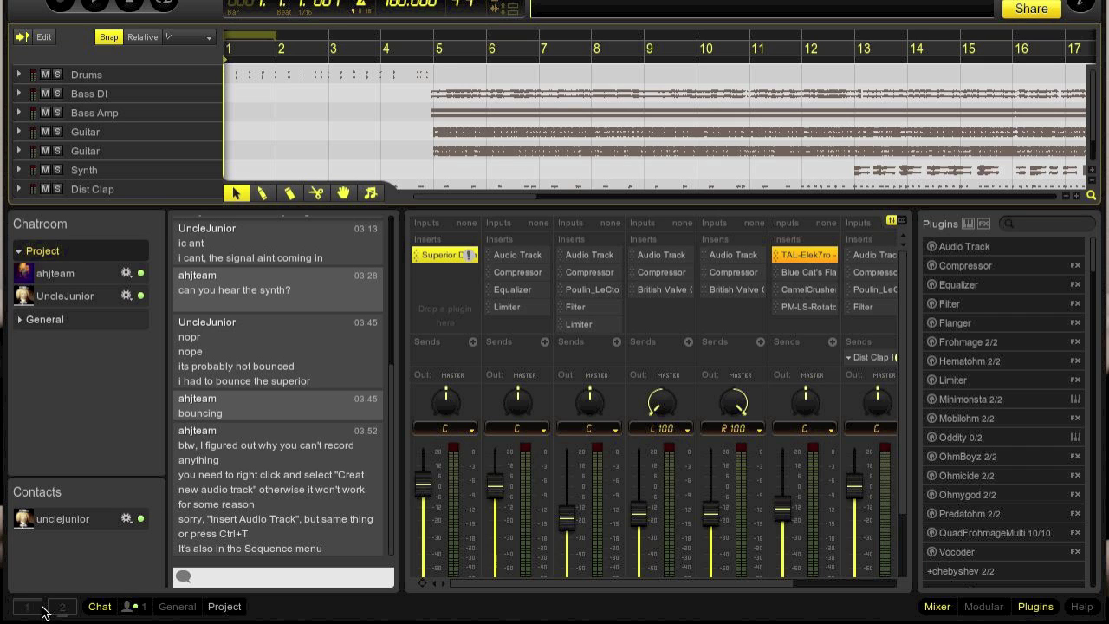
# Switch the workspace of the multitrack collaboration project to screen layout 2.
pyautogui.click(59, 608)
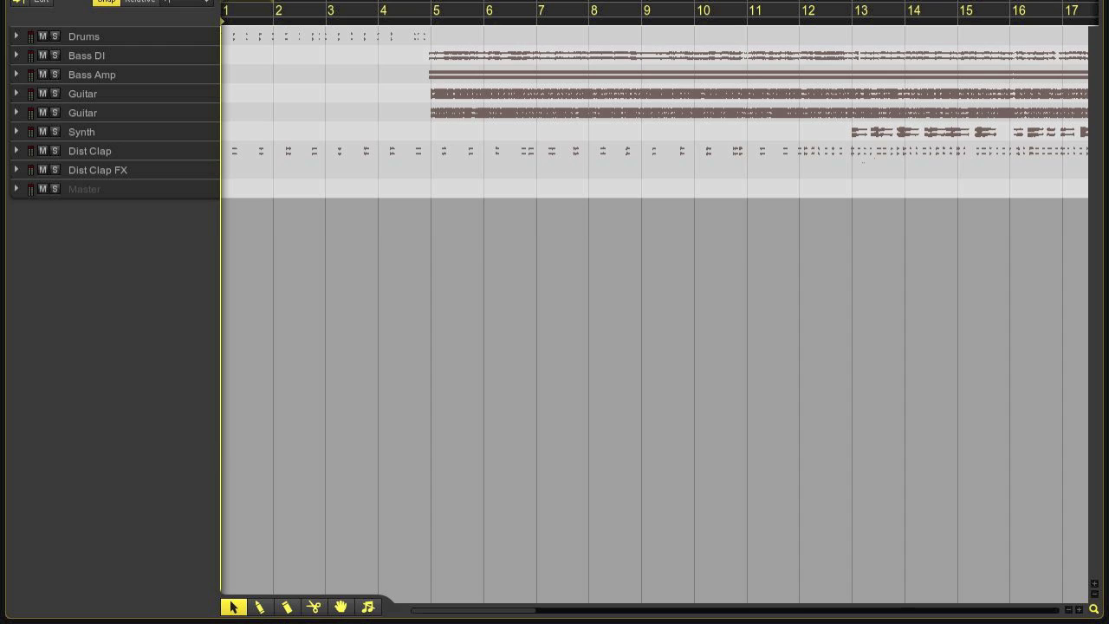
pyautogui.press('ctrl')
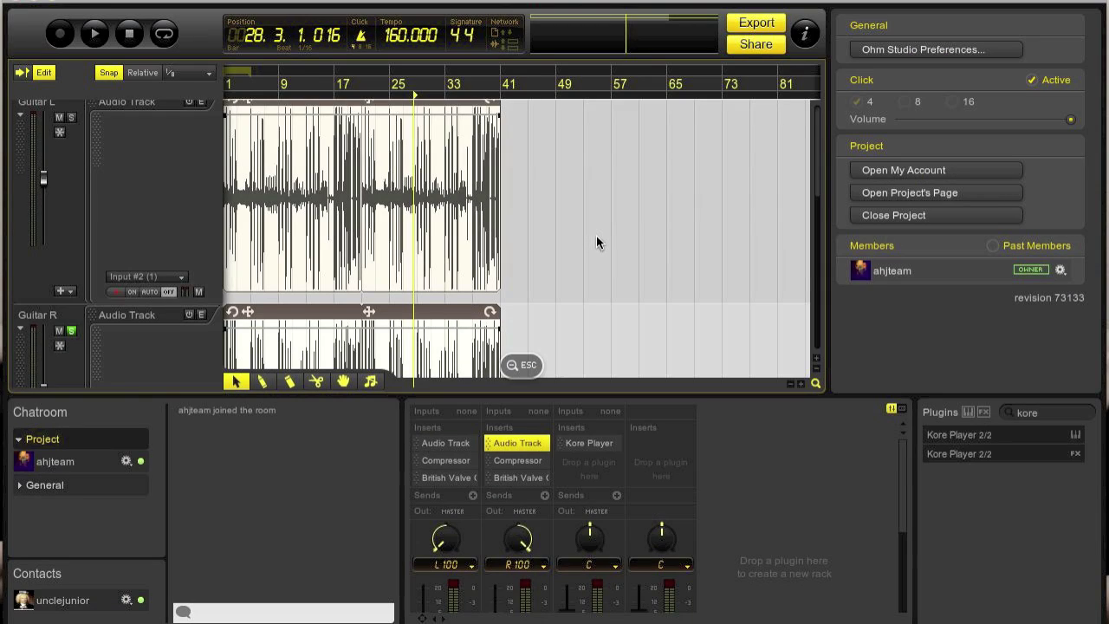
pyautogui.click(596, 236)
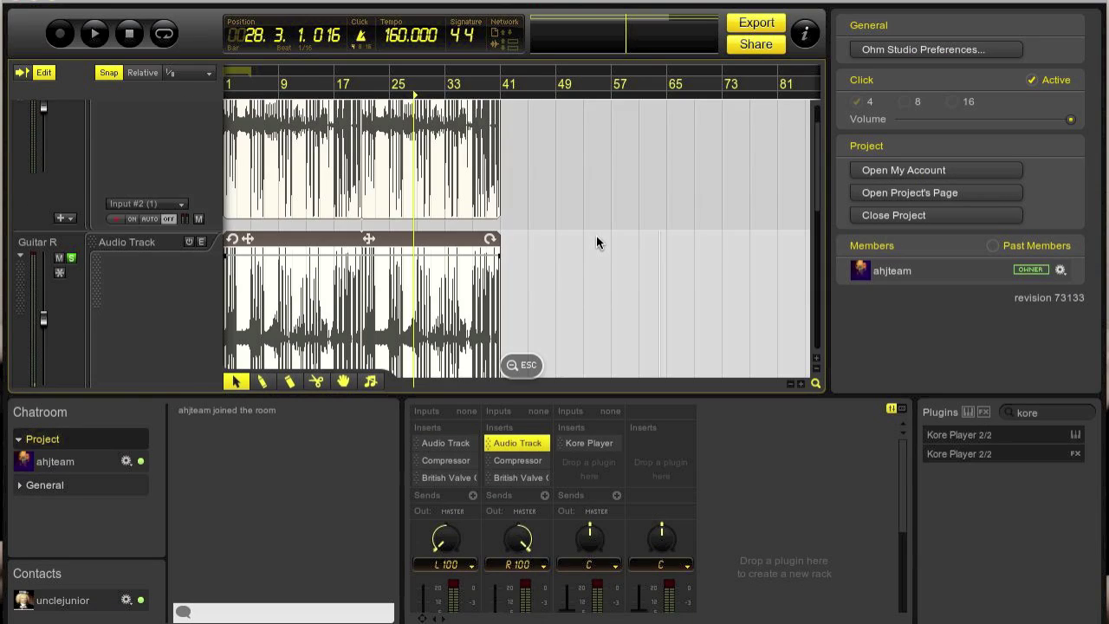
pyautogui.scroll(-5, 596, 242)
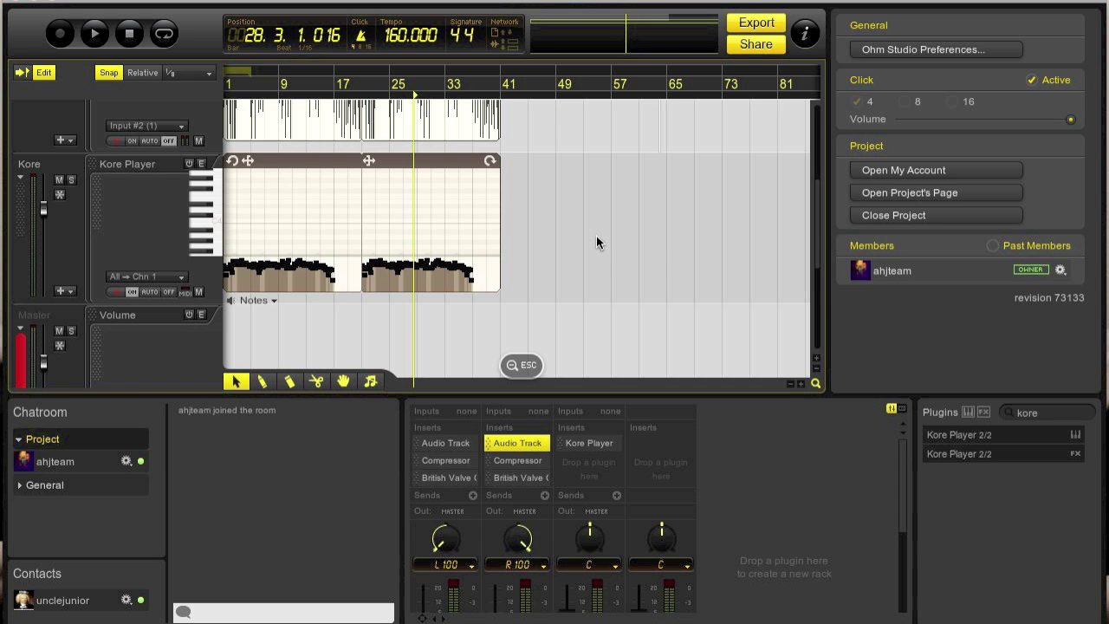
pyautogui.scroll(5, 572, 243)
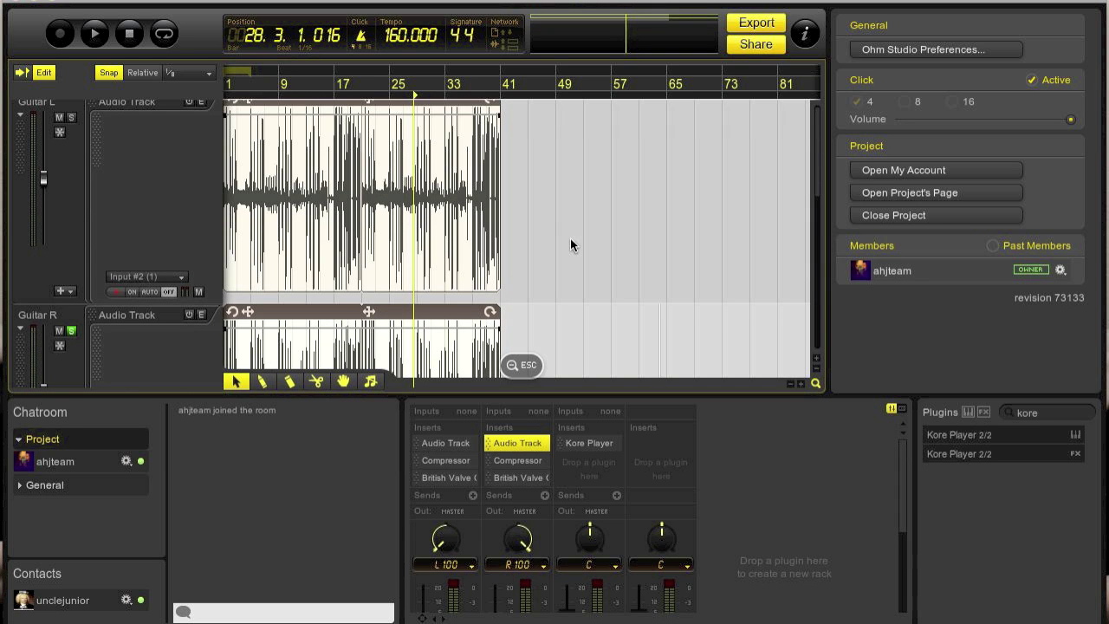